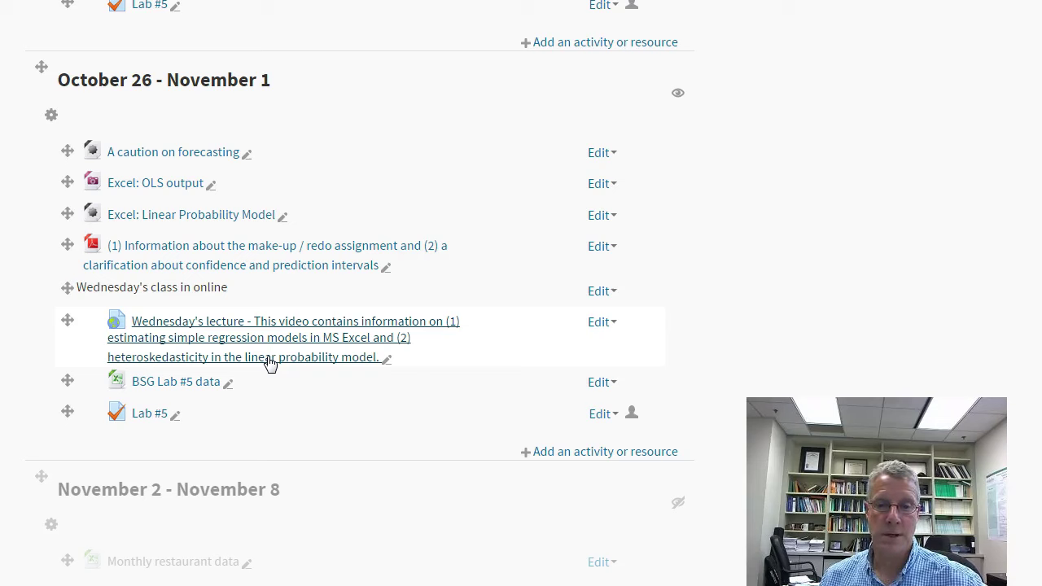
# - Open the BSG Lab #5 data from the October 26 - November 1 section of the course page and switch to Excel
pyautogui.click(269, 365)
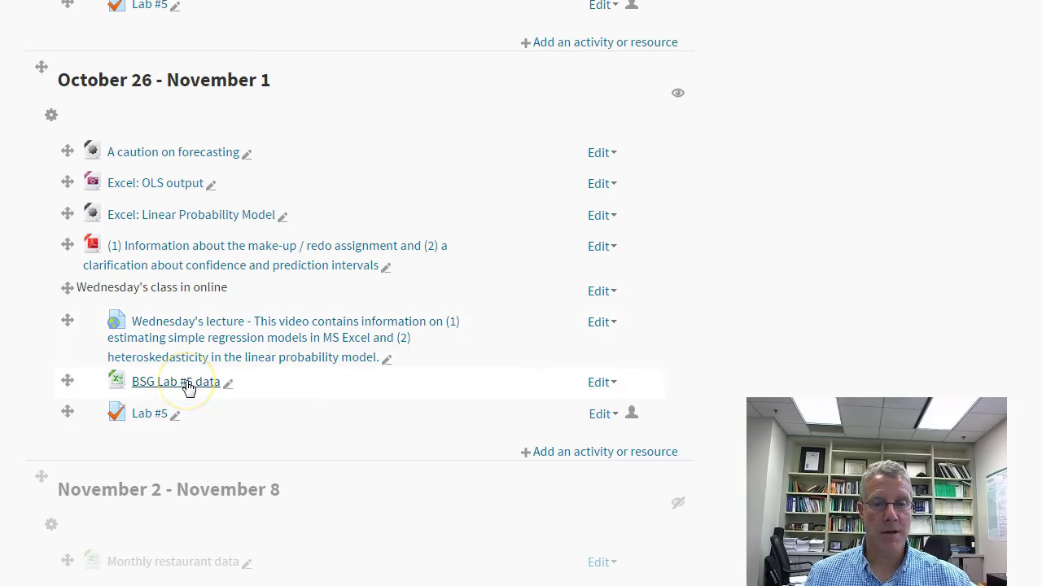
pyautogui.click(154, 389)
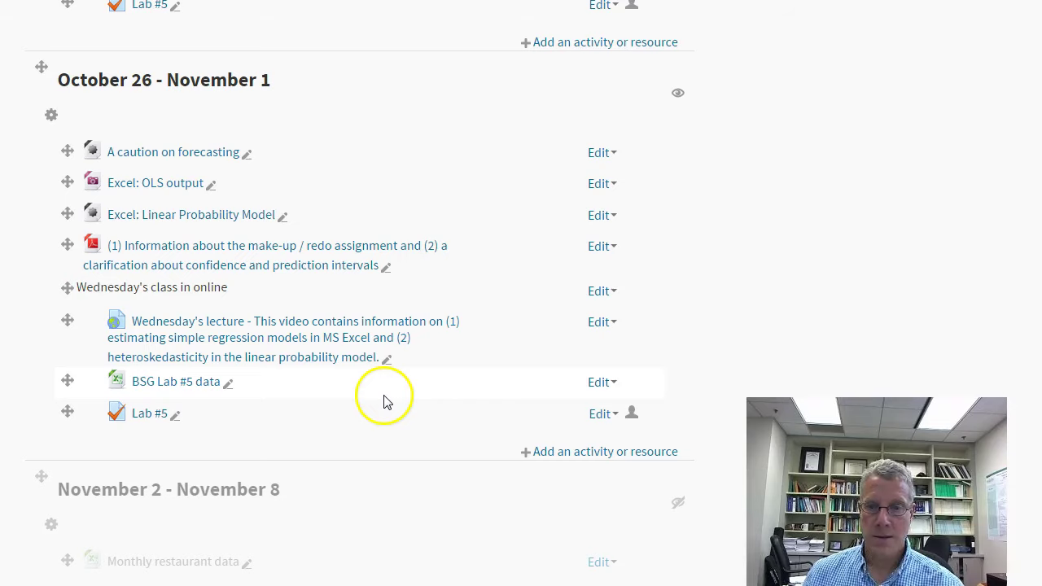
pyautogui.click(186, 381)
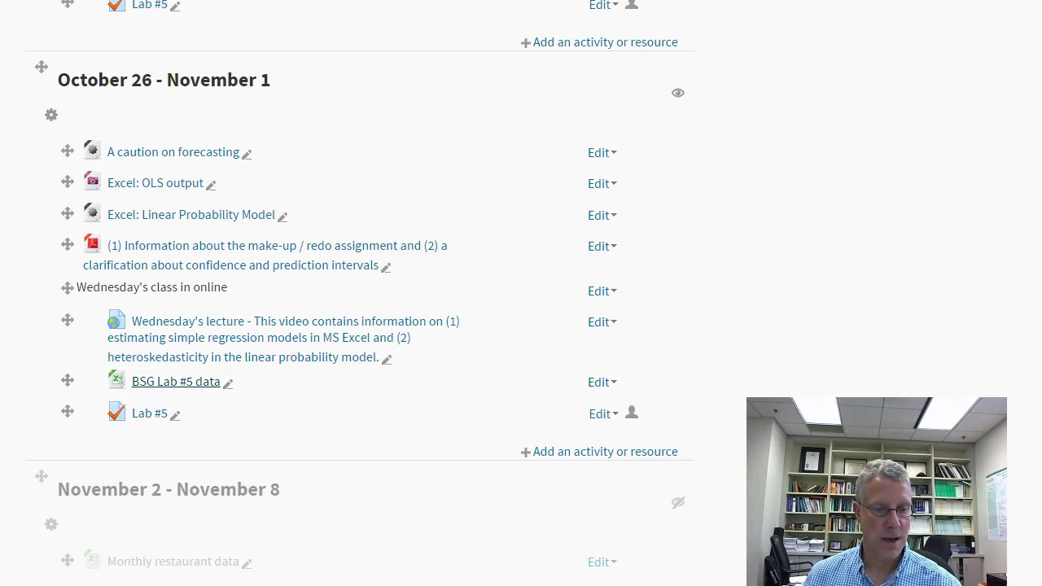
pyautogui.hotkey('alt', 'Tab')
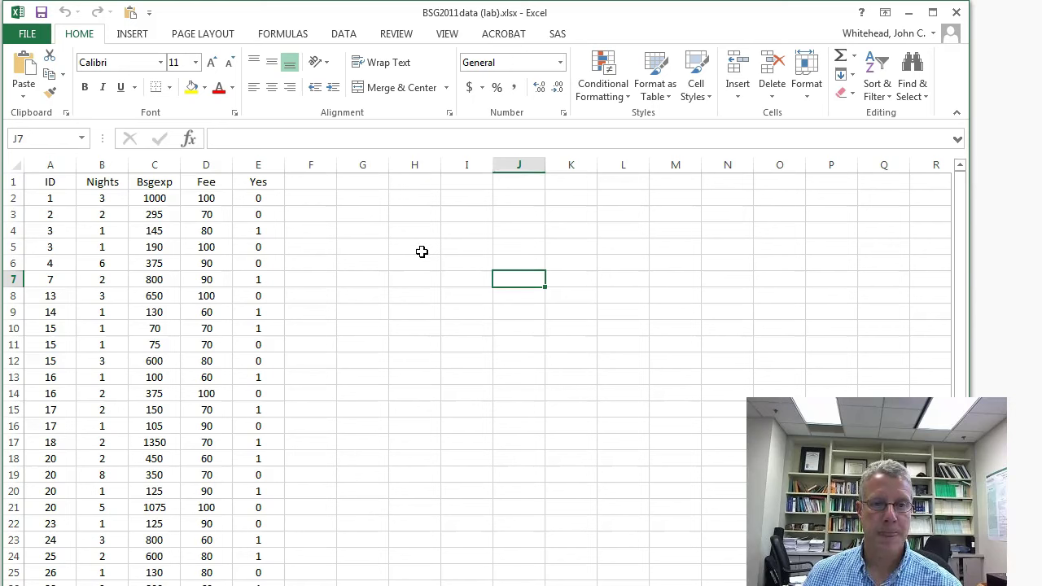
# - Examine the data columns from ID to Yes, including the Nights heading, in the BSG2011data sheet
pyautogui.moveTo(41, 166); pyautogui.dragTo(254, 174)
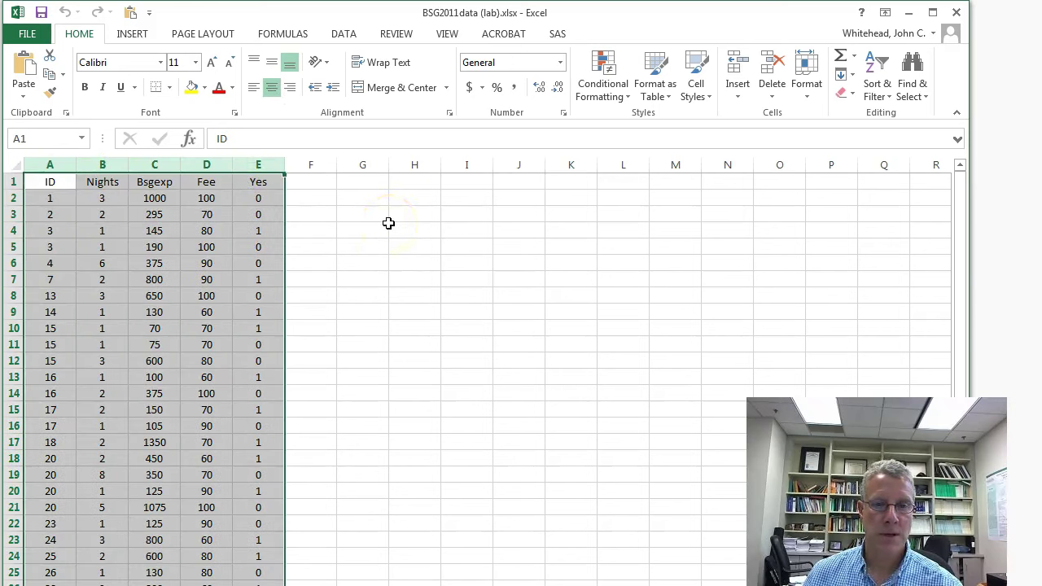
pyautogui.click(388, 225)
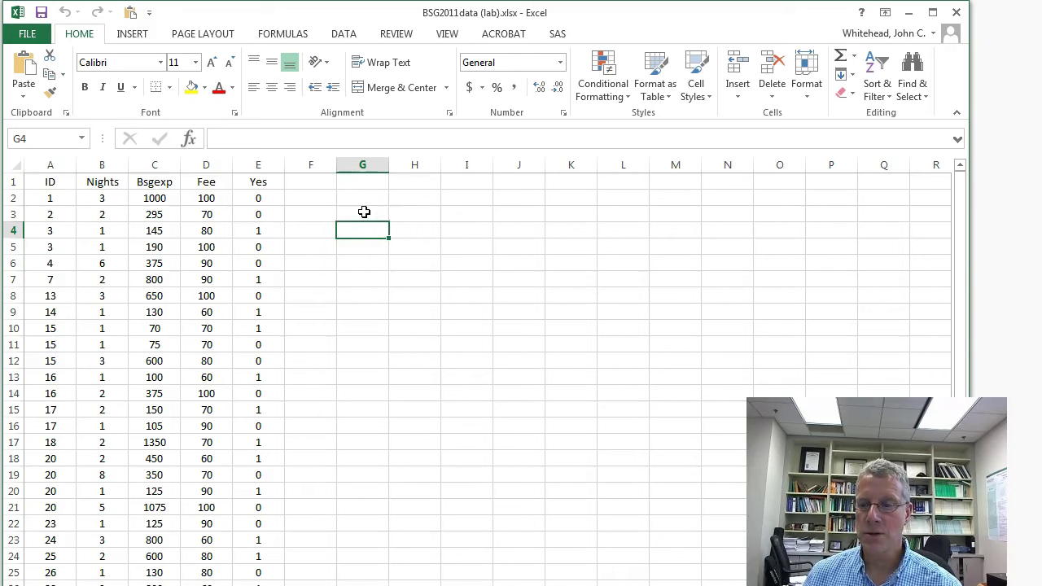
pyautogui.click(101, 180)
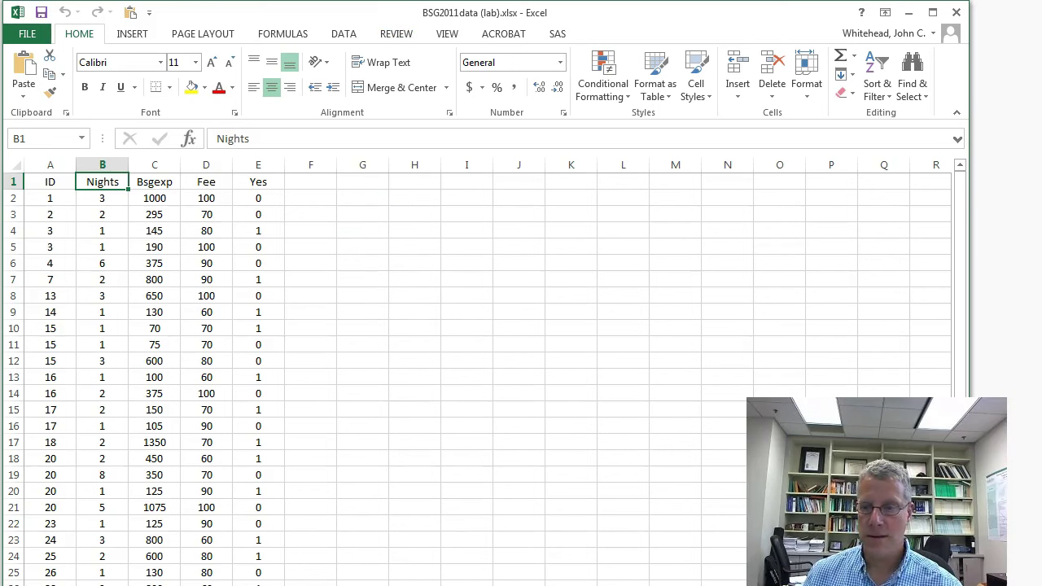
pyautogui.moveTo(569, 265); pyautogui.dragTo(570, 243)
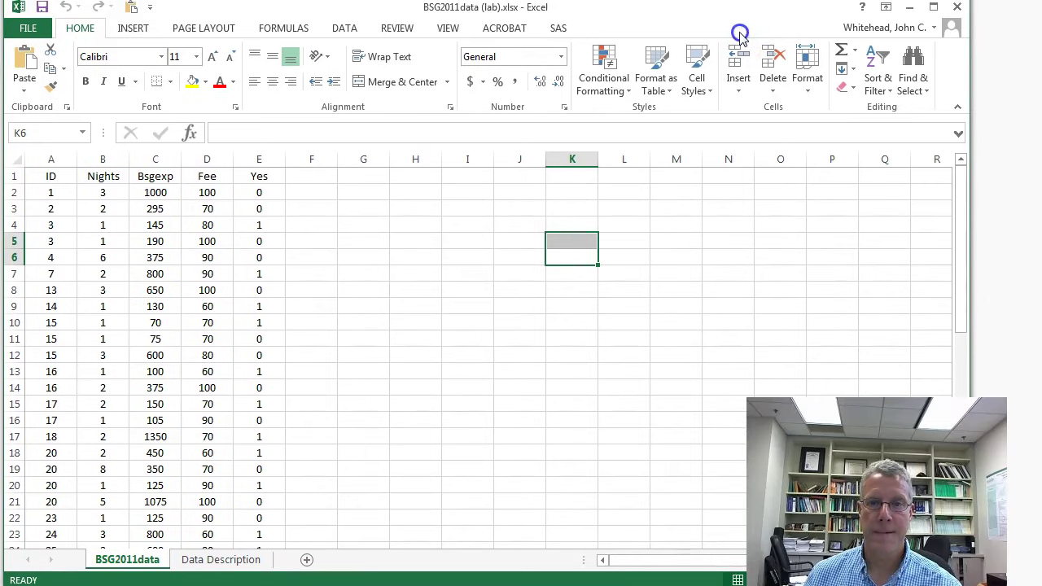
# - Open the Data Description sheet and read the label, minimum and maximum for the Nights and bsgexp variables
pyautogui.click(209, 561)
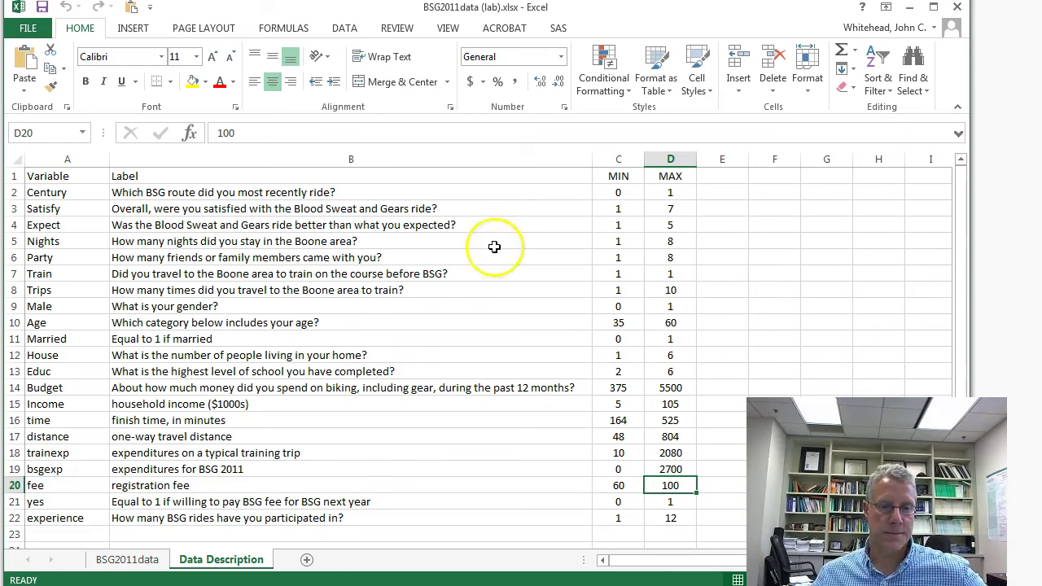
pyautogui.moveTo(81, 193); pyautogui.dragTo(70, 517)
pyautogui.click(352, 483)
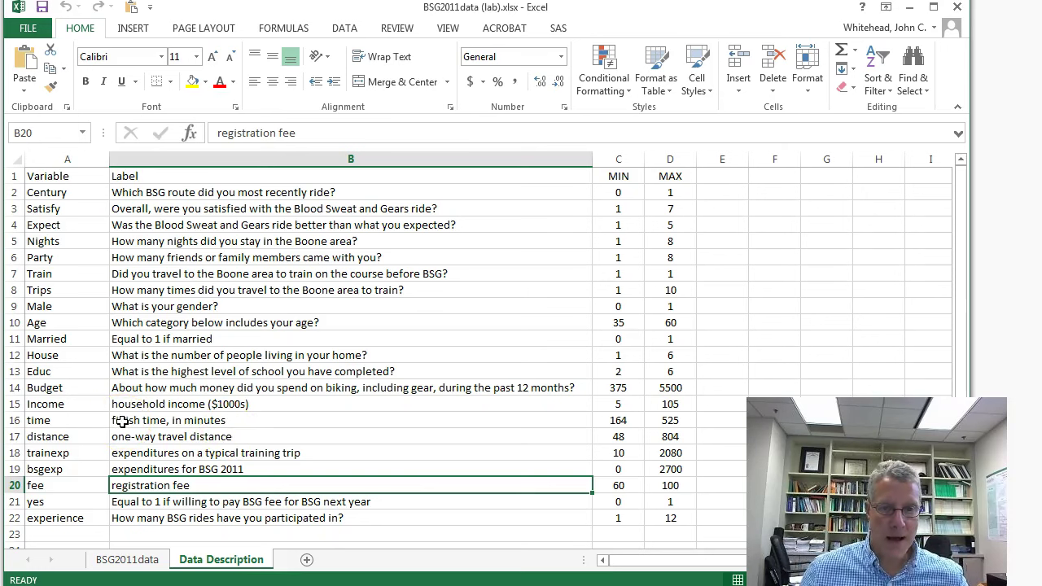
pyautogui.click(142, 242)
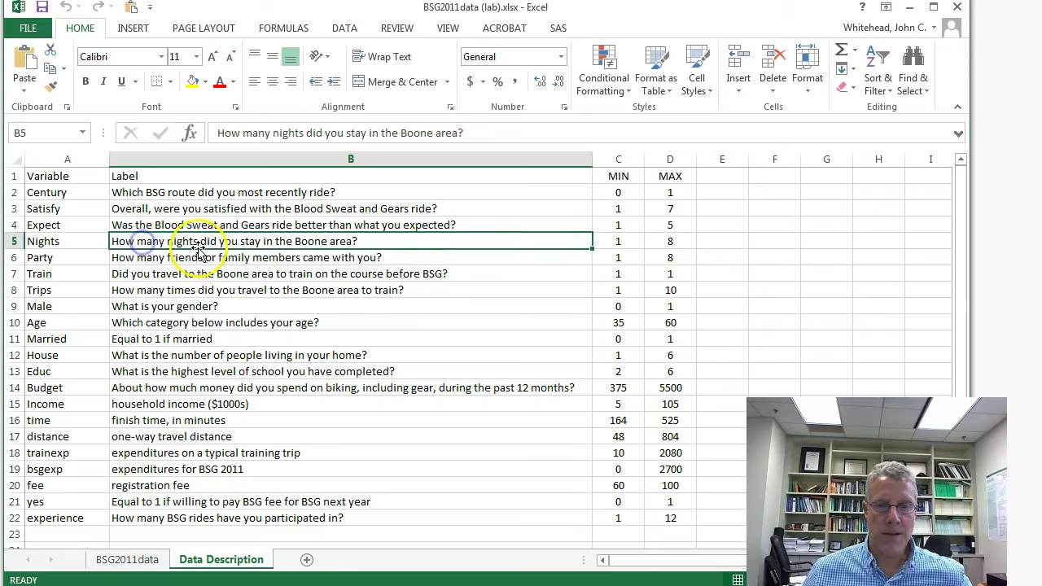
pyautogui.click(608, 242)
pyautogui.click(663, 241)
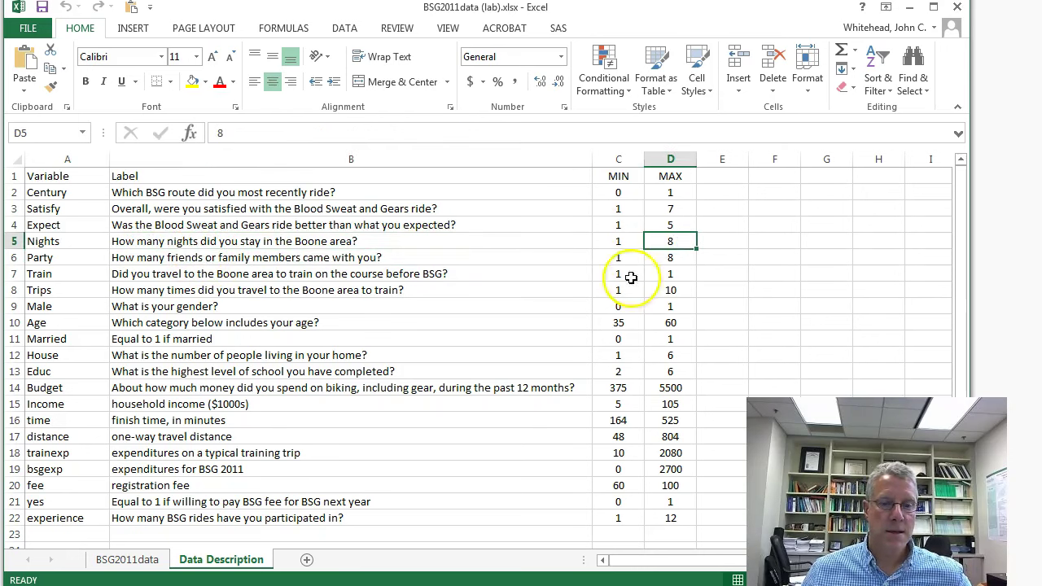
pyautogui.click(232, 469)
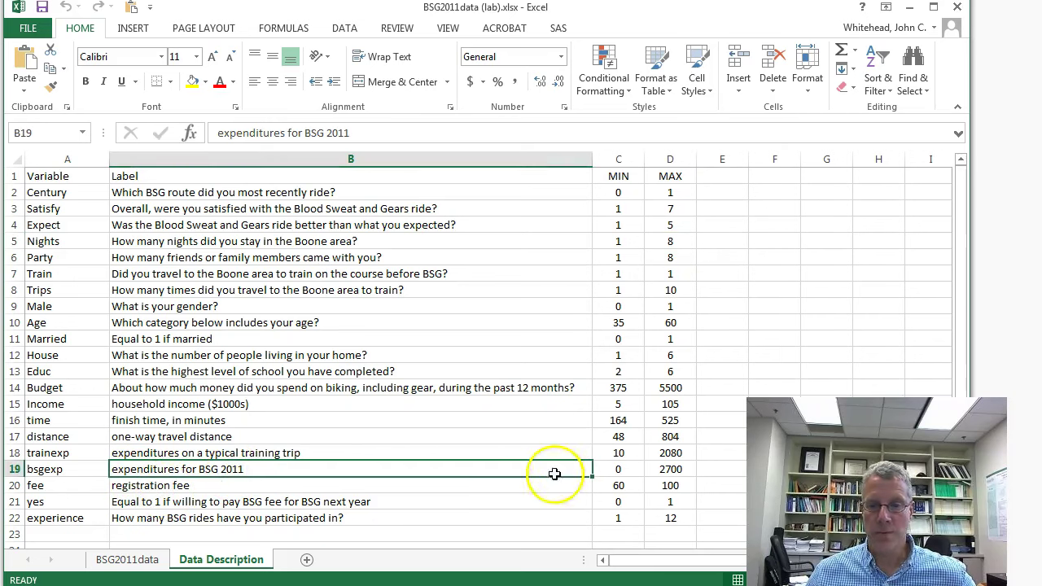
pyautogui.click(609, 471)
pyautogui.click(682, 472)
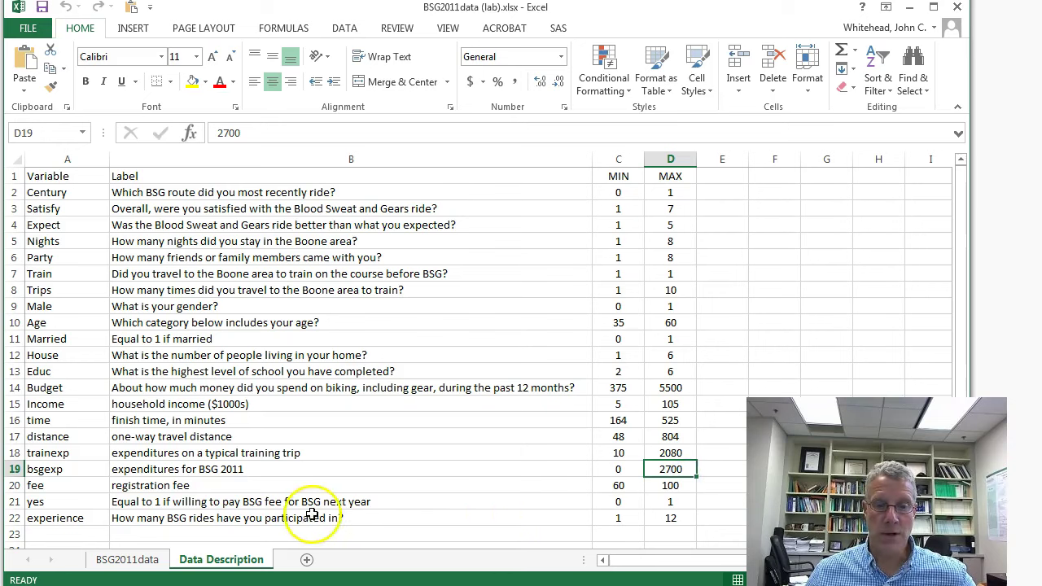
# - Read the label, minimum and maximum for the yes and fee variables in the data description
pyautogui.click(195, 502)
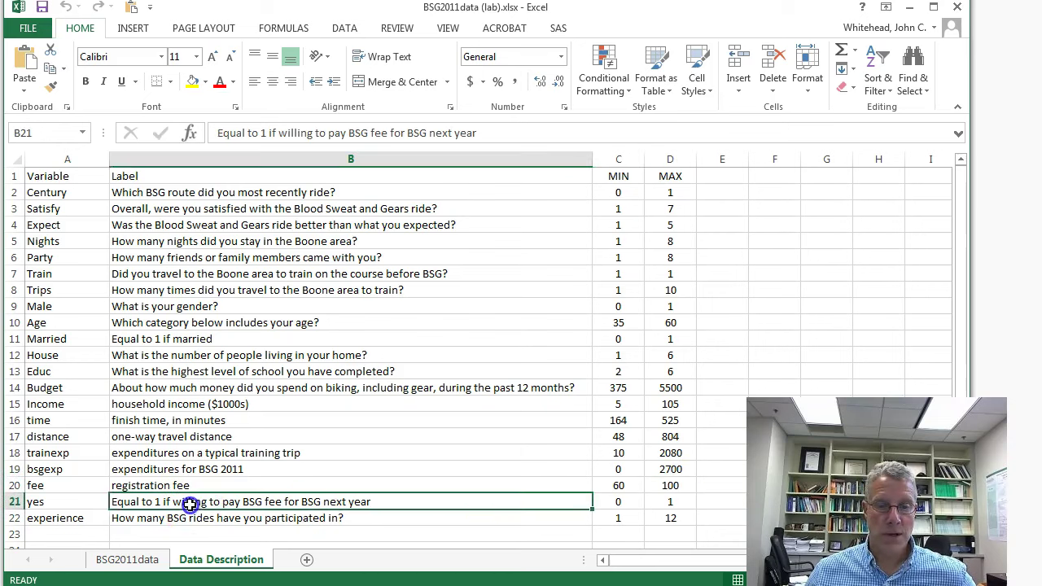
pyautogui.click(82, 503)
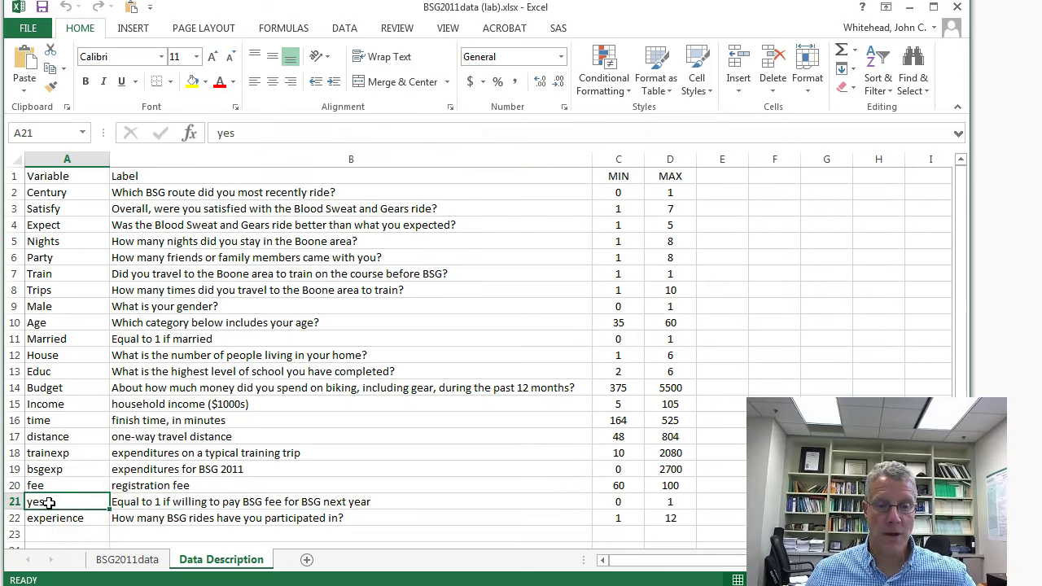
pyautogui.click(136, 502)
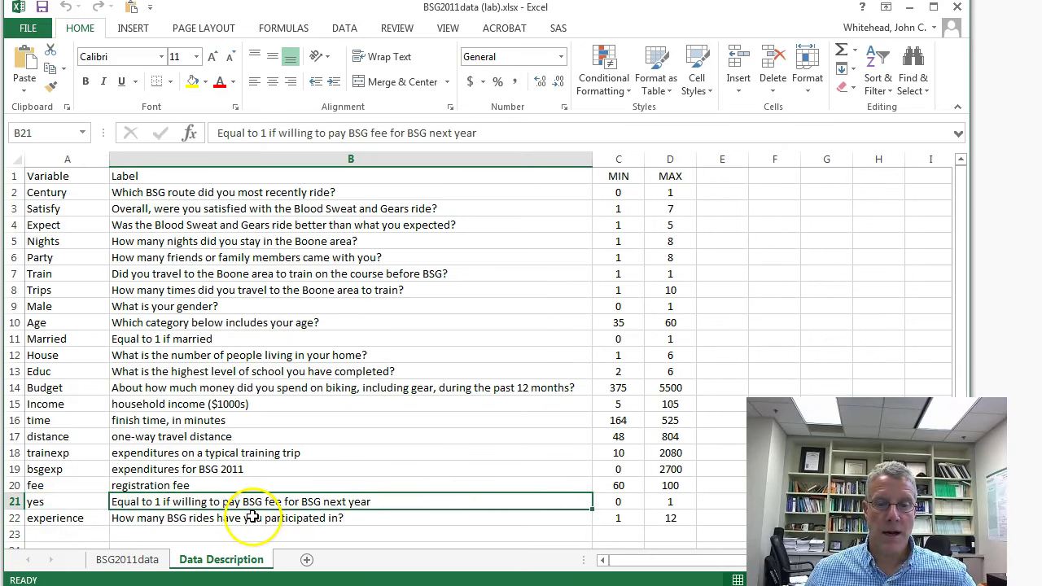
pyautogui.click(619, 503)
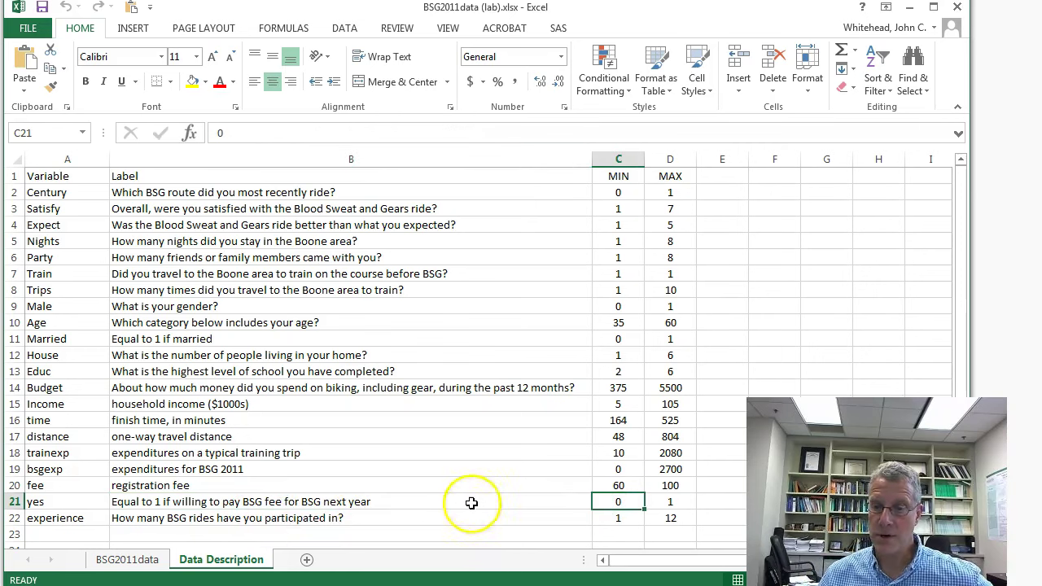
pyautogui.click(670, 501)
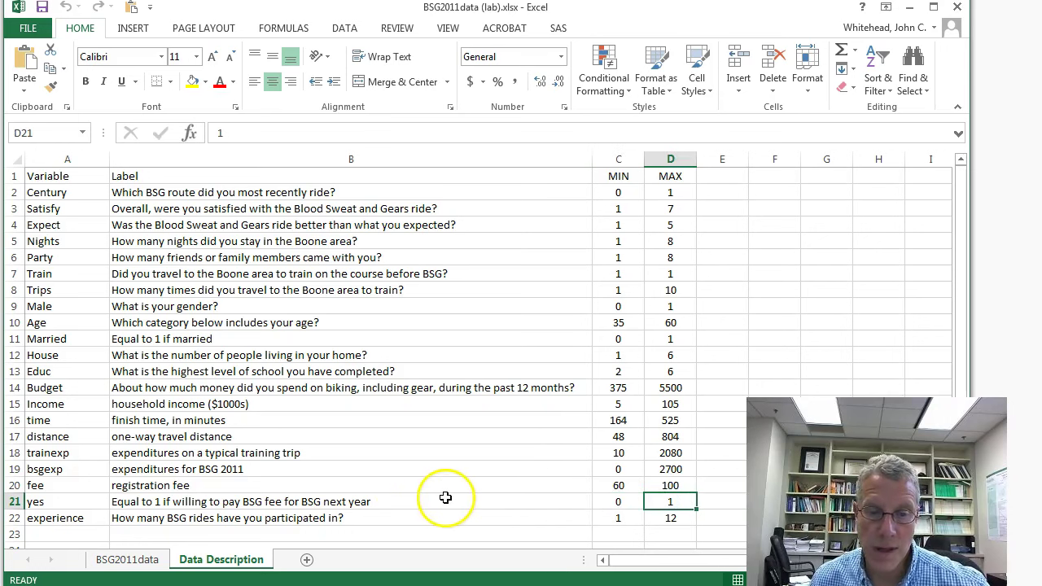
pyautogui.click(175, 485)
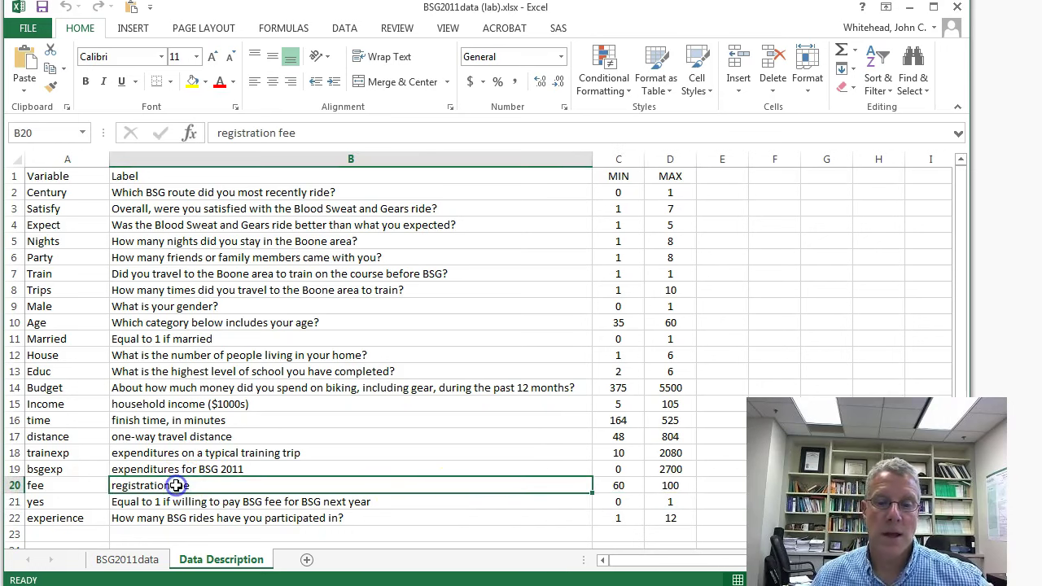
pyautogui.click(603, 484)
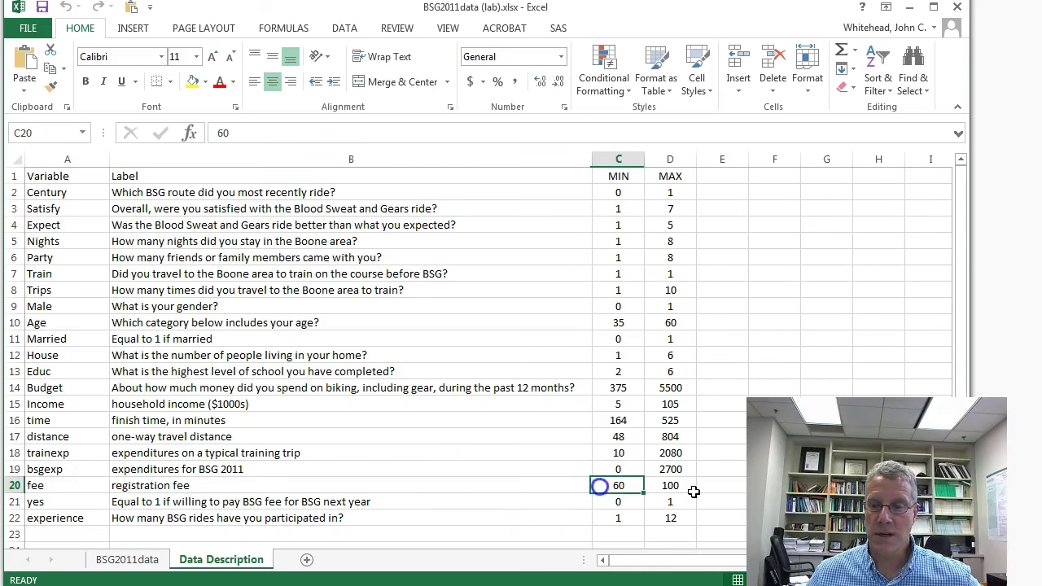
pyautogui.click(689, 486)
pyautogui.click(630, 485)
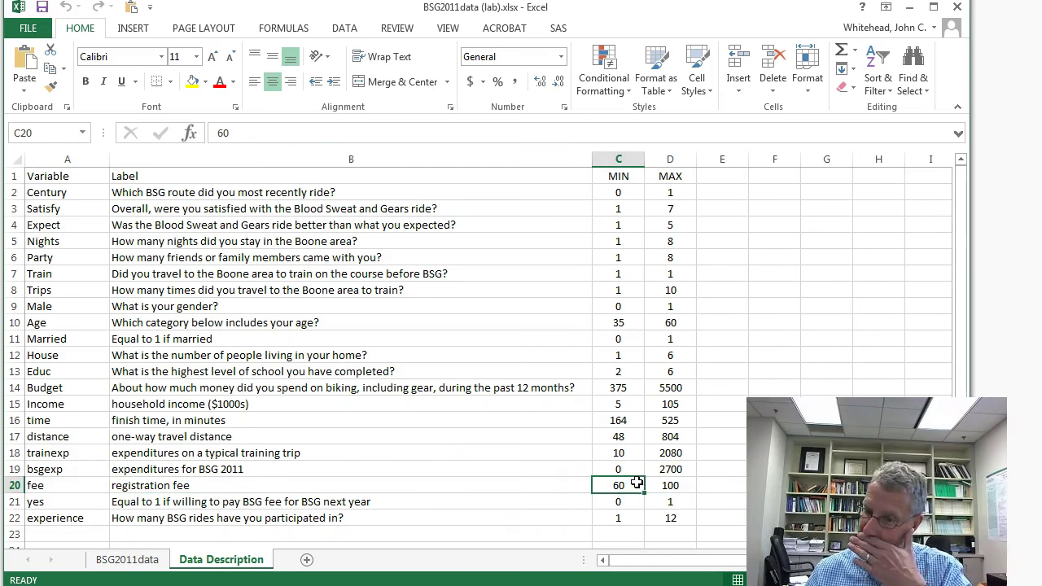
pyautogui.click(677, 486)
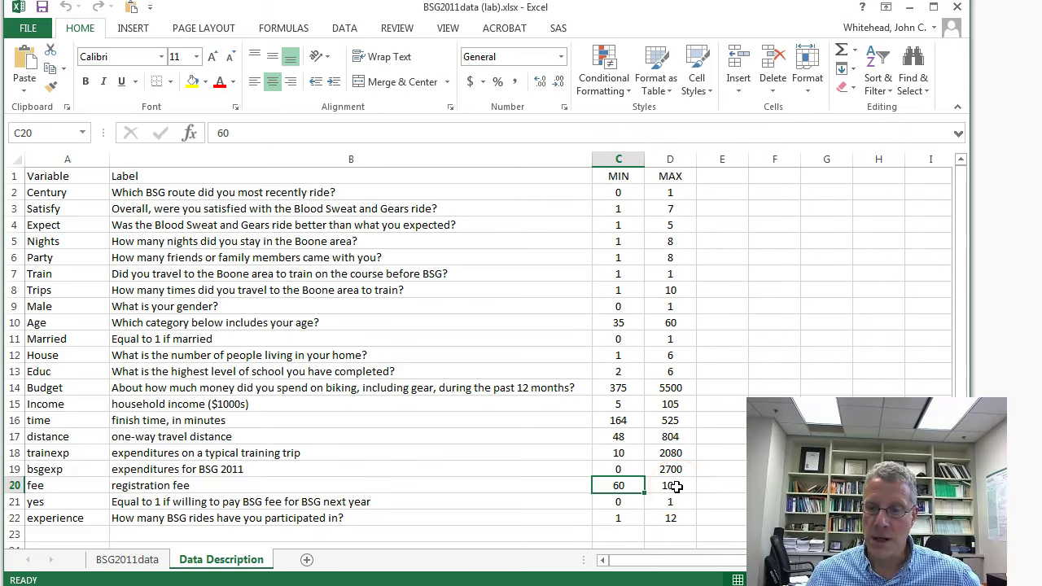
pyautogui.click(677, 485)
# - Return to the BSG2011data sheet and examine the ID column for repeated respondents and the last data row
pyautogui.click(124, 559)
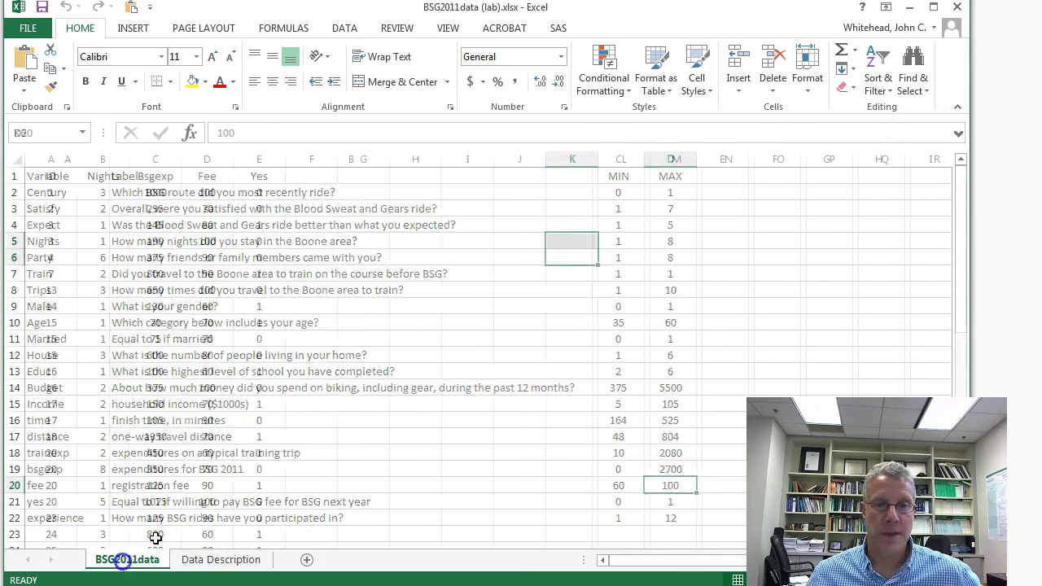
pyautogui.click(65, 173)
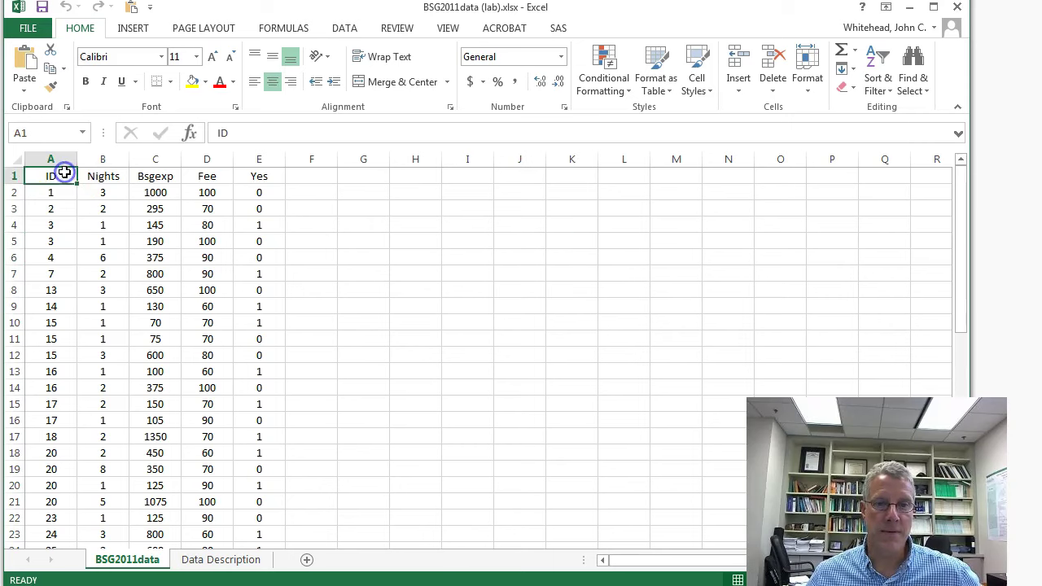
pyautogui.scroll(-1, 31, 191)
pyautogui.scroll(-1, 32, 191)
pyautogui.scroll(-2, 32, 190)
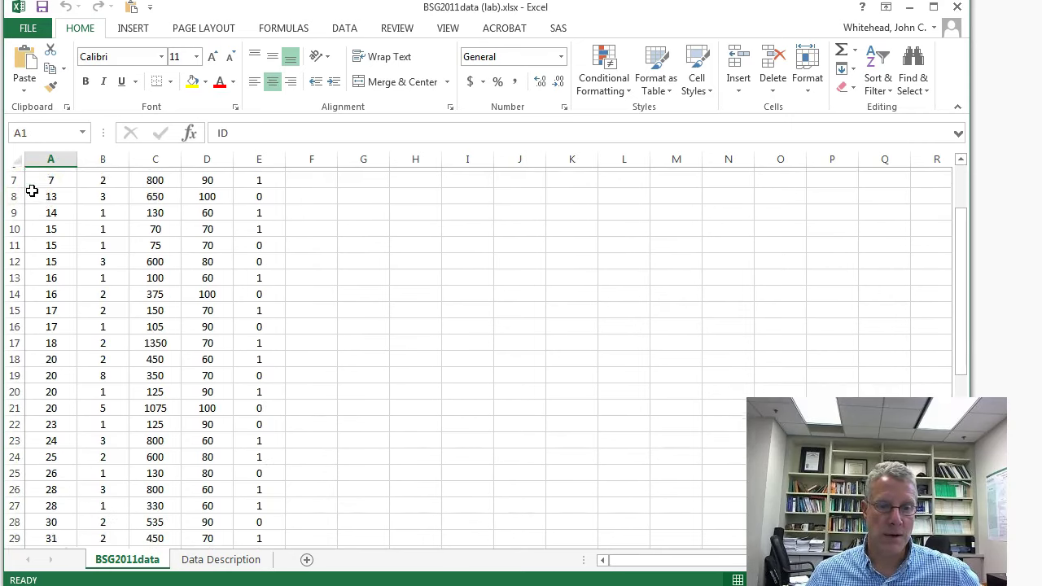
pyautogui.moveTo(36, 310); pyautogui.dragTo(33, 355)
pyautogui.scroll(-2, 53, 274)
pyautogui.scroll(-6, 53, 274)
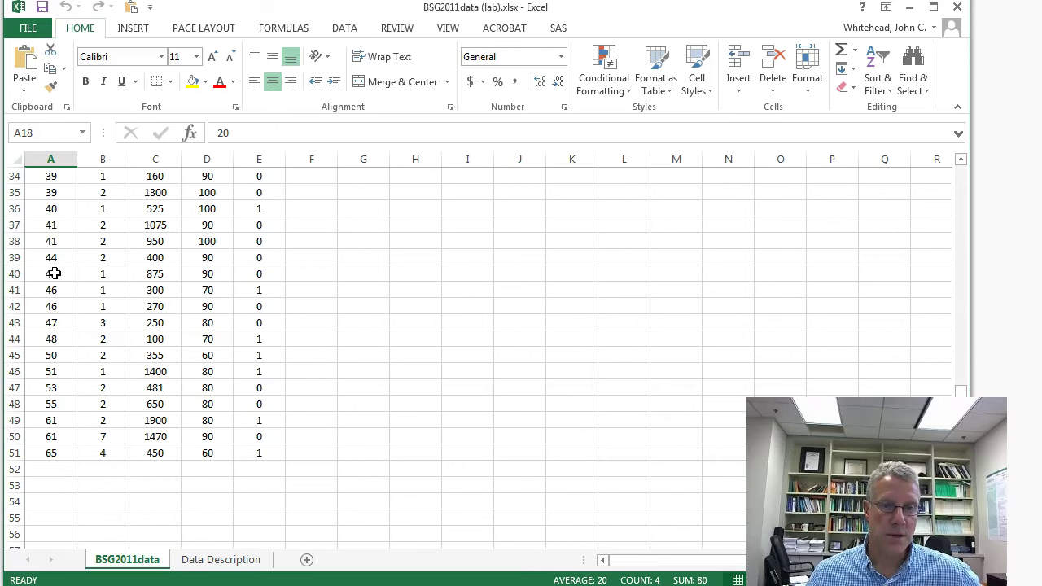
pyautogui.scroll(11, 53, 275)
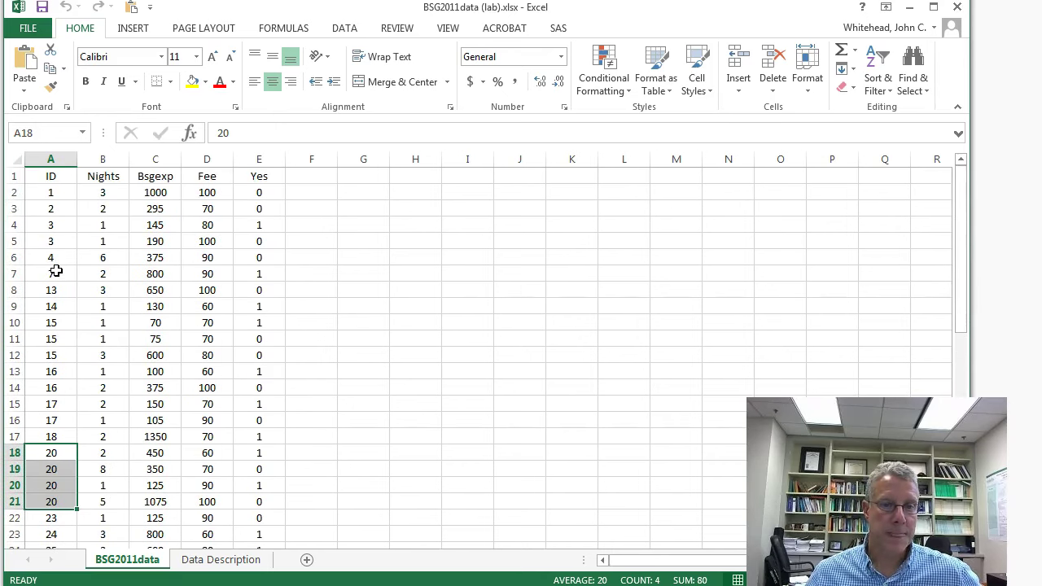
pyautogui.scroll(-11, 55, 270)
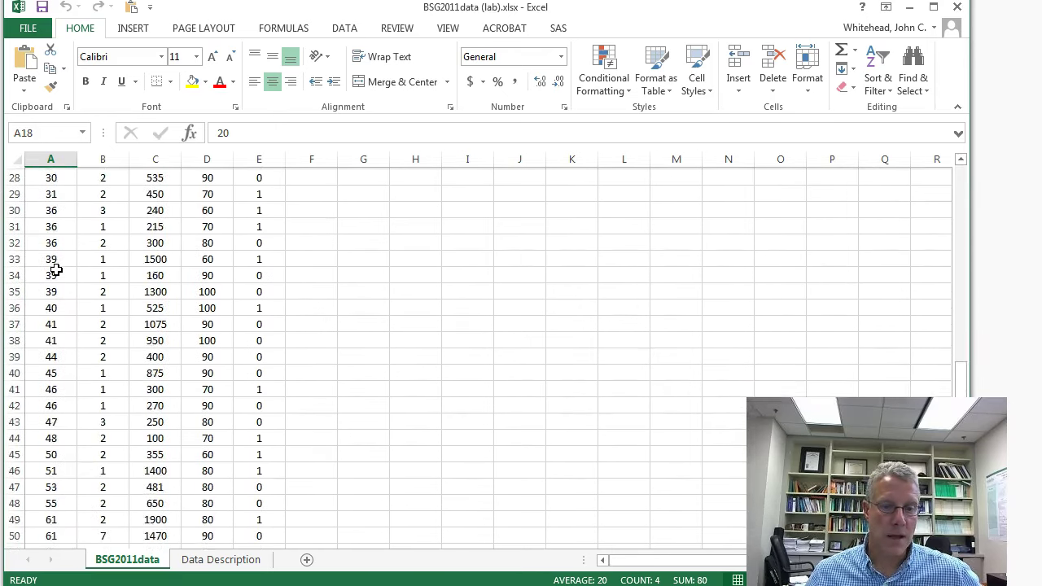
pyautogui.scroll(-1, 55, 270)
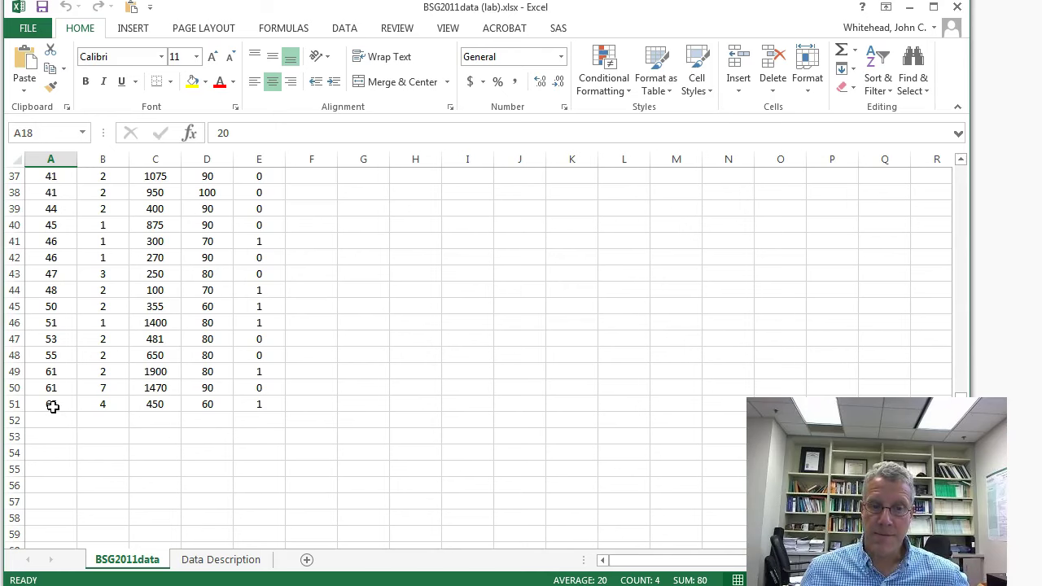
pyautogui.click(13, 404)
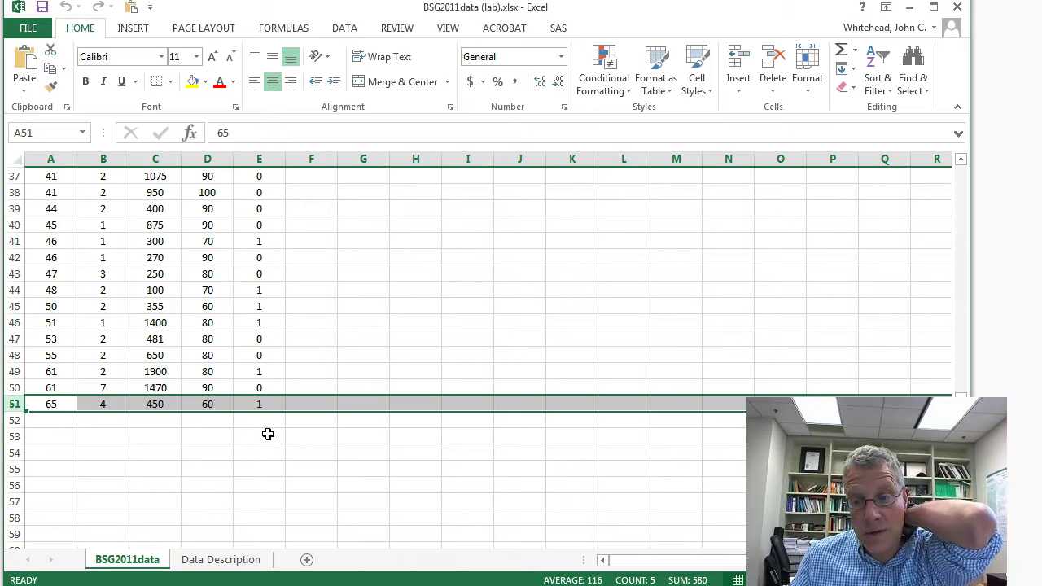
pyautogui.click(321, 418)
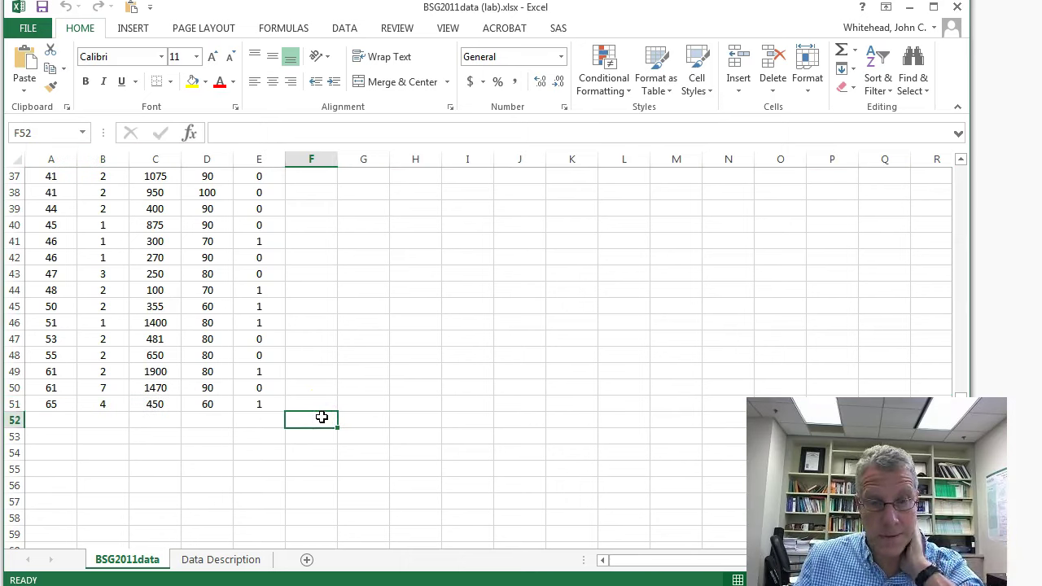
# - Go back to the first data row and select the Bsgexp heading, then the Nights heading
pyautogui.scroll(12, 322, 417)
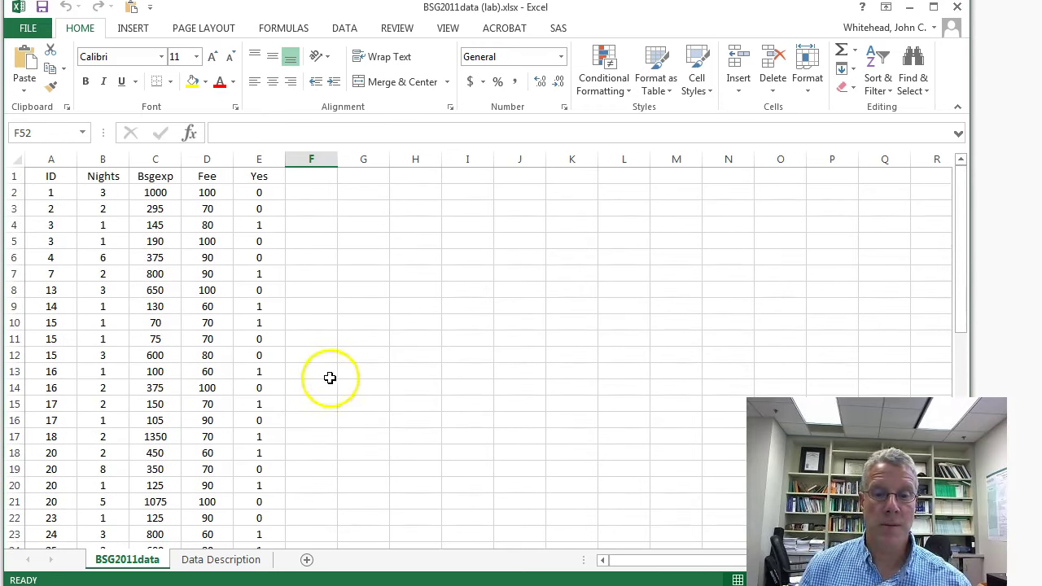
pyautogui.click(159, 174)
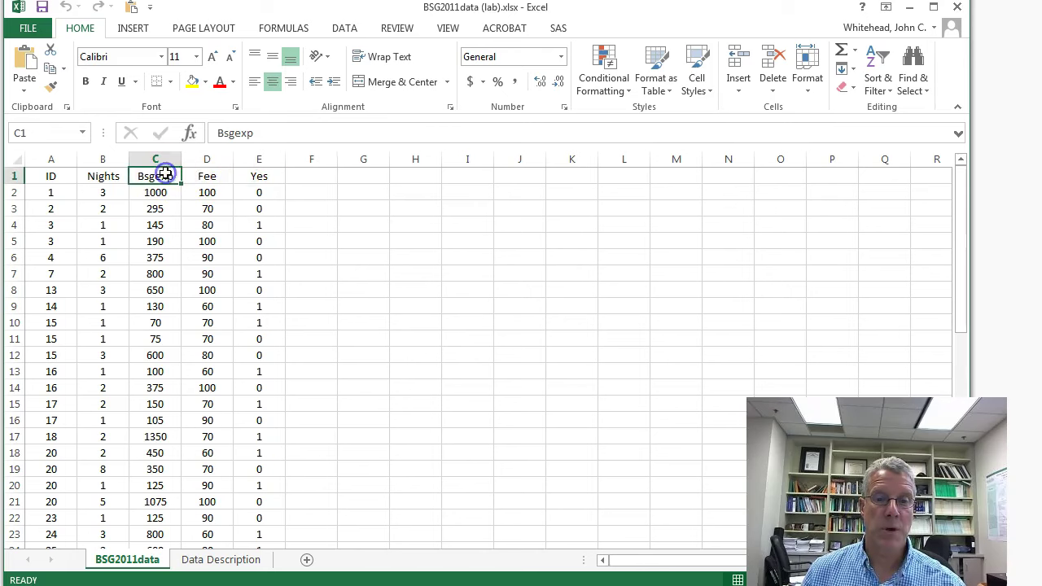
pyautogui.click(104, 174)
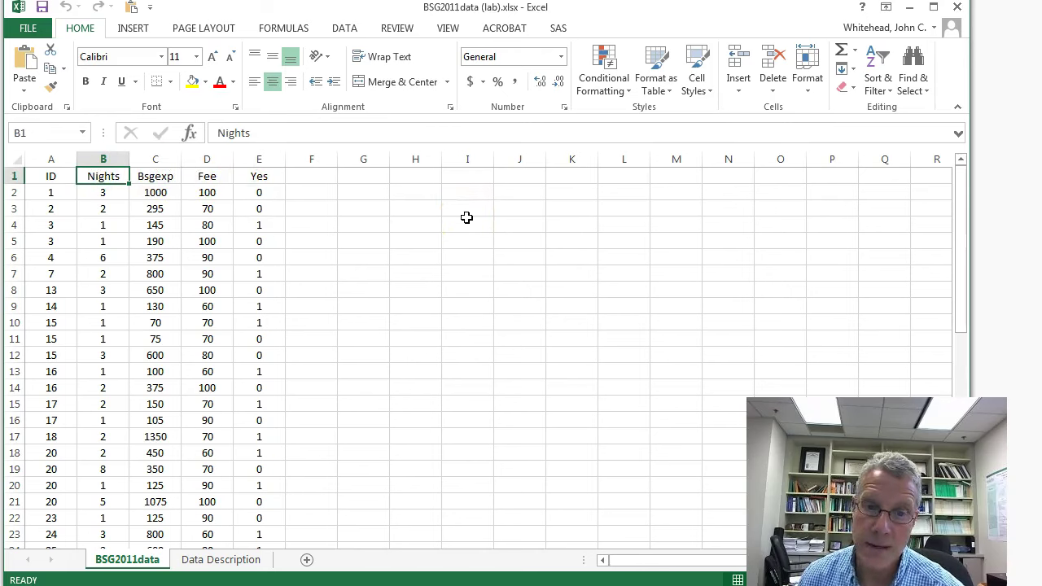
# - Select the Yes heading and the Fee heading to point out the second regression's variables, ending on an empty cell
pyautogui.click(268, 176)
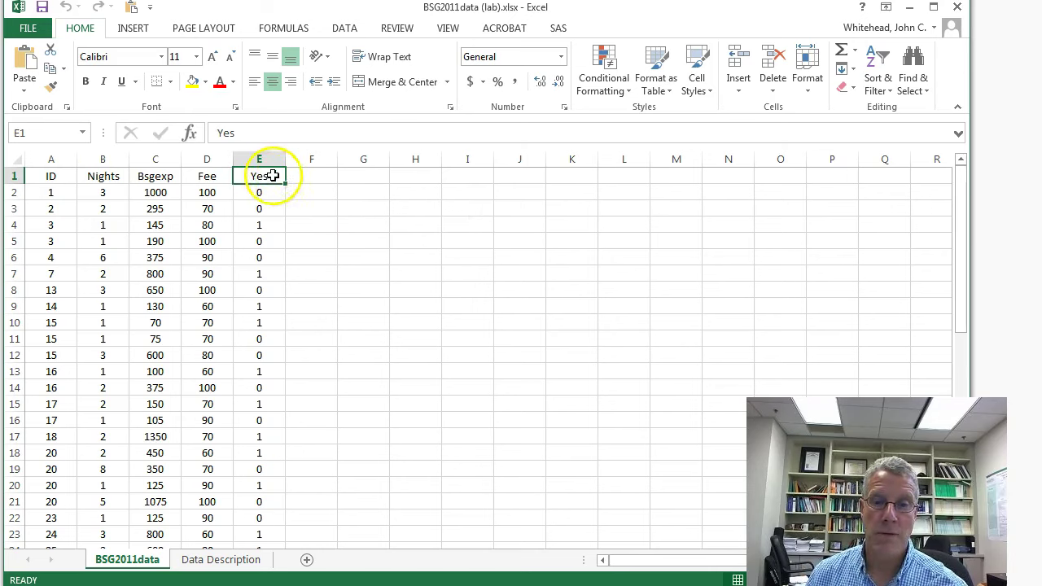
pyautogui.click(210, 175)
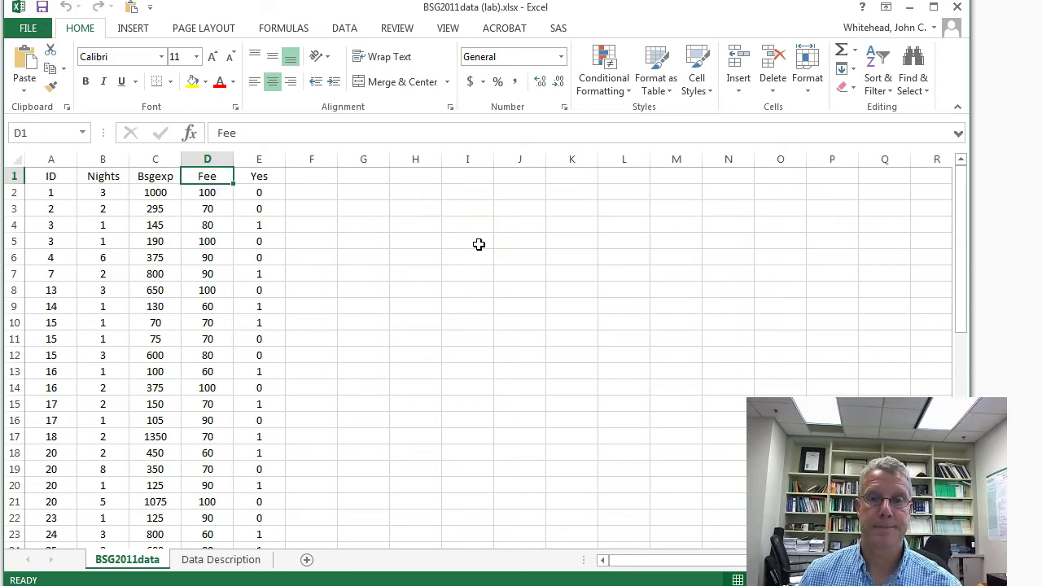
pyautogui.click(478, 244)
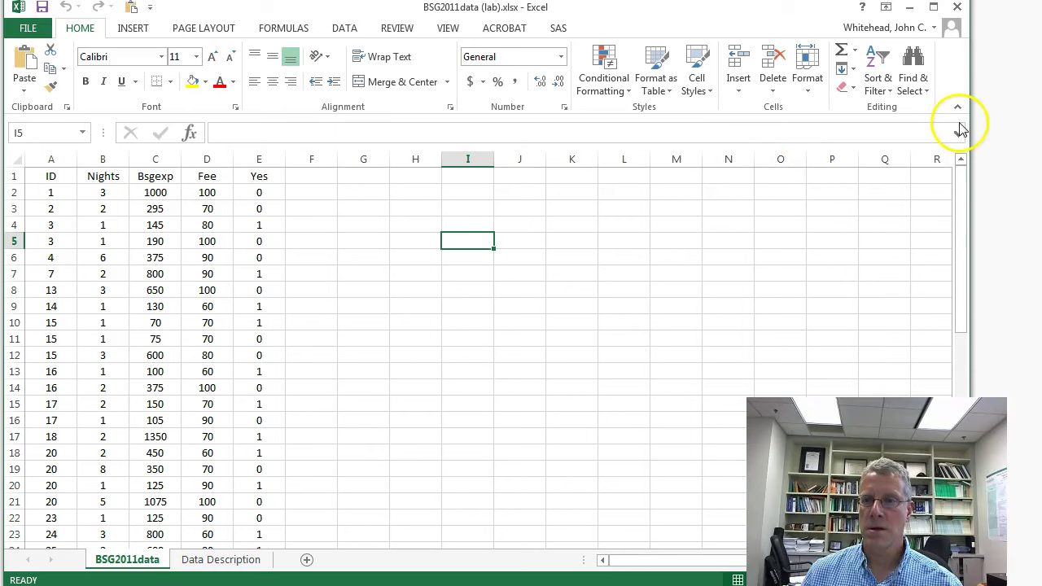
# - Open the Regression tool from the Data Analysis add-in
pyautogui.click(346, 30)
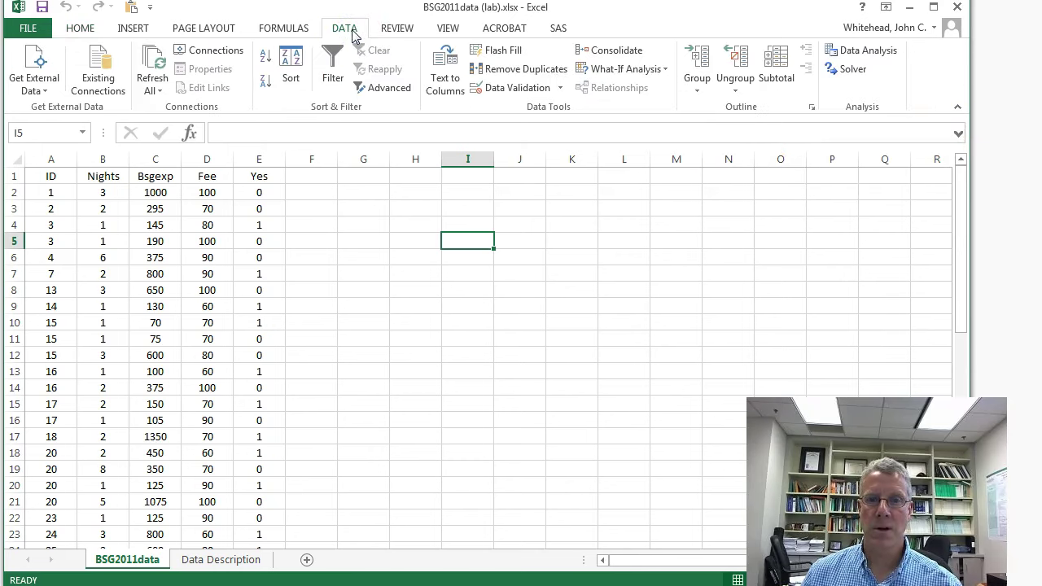
pyautogui.click(885, 57)
pyautogui.moveTo(909, 182); pyautogui.dragTo(388, 153)
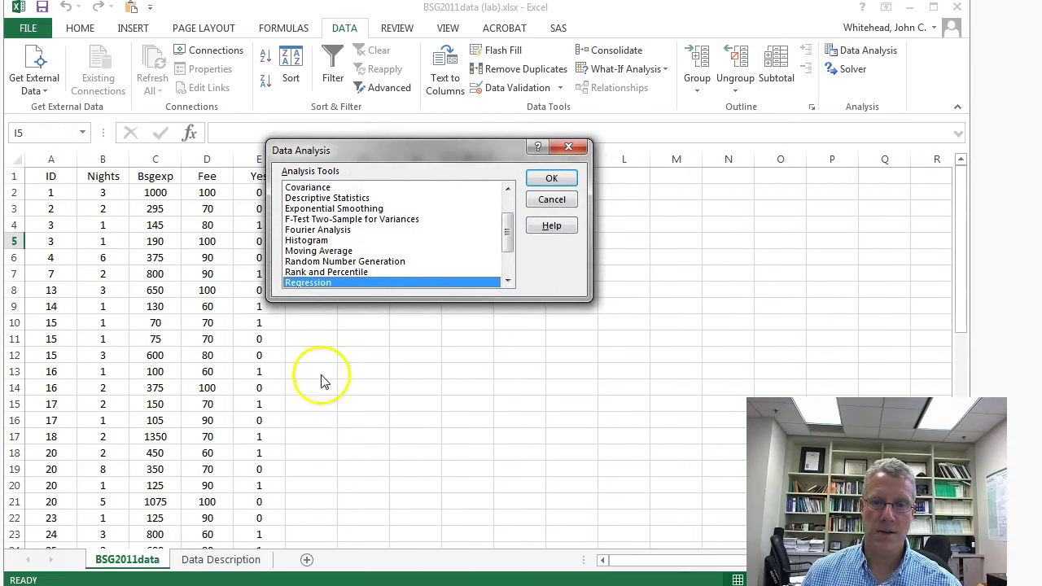
pyautogui.moveTo(502, 226); pyautogui.dragTo(507, 256)
pyautogui.click(317, 229)
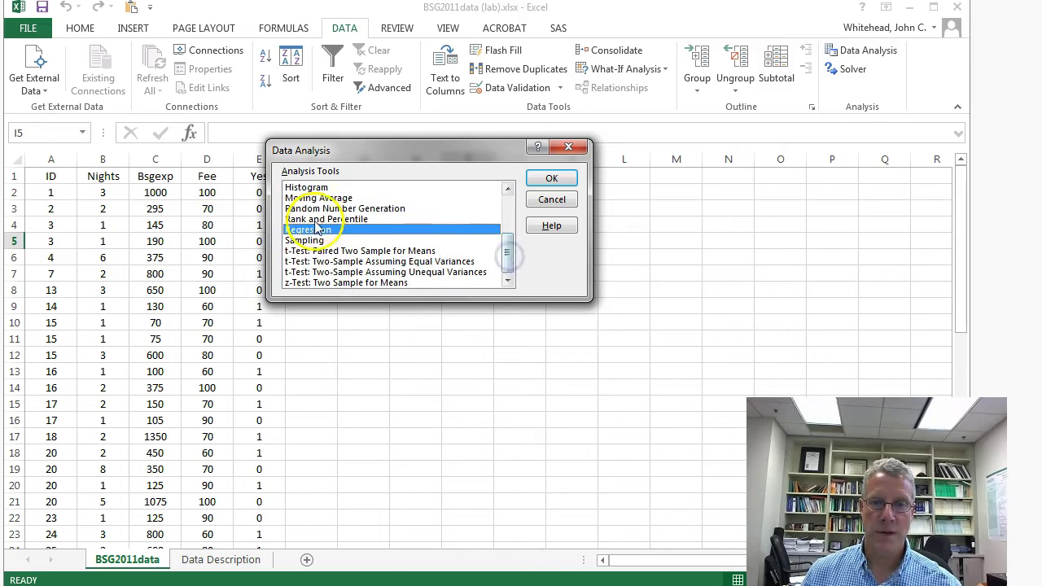
pyautogui.click(319, 240)
pyautogui.click(317, 229)
pyautogui.click(545, 178)
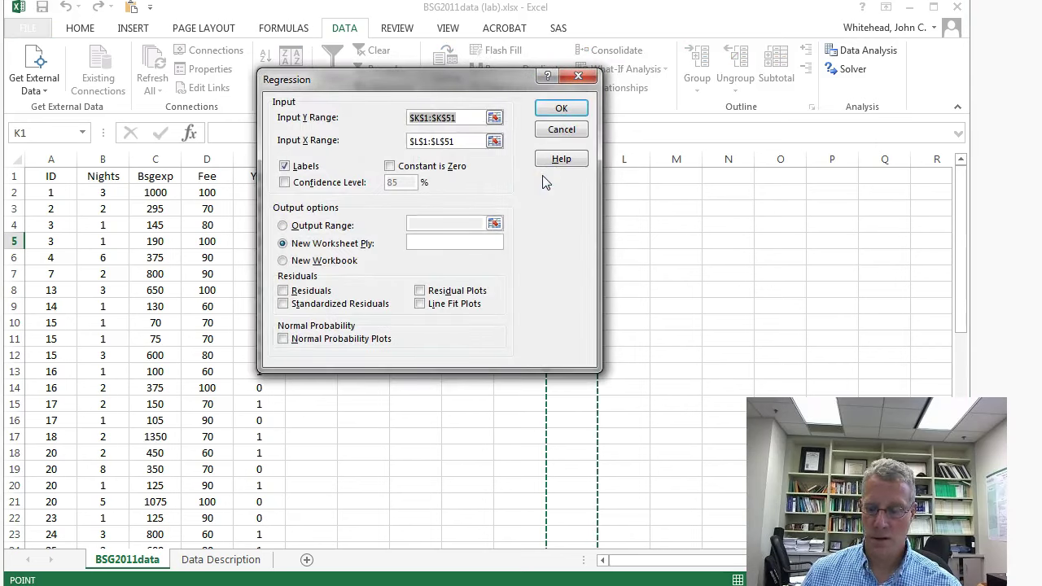
# - Clear the old Y and X input ranges, turn off Labels, and move the Regression dialog clear of the data columns
pyautogui.press('Delete')
pyautogui.click(456, 141)
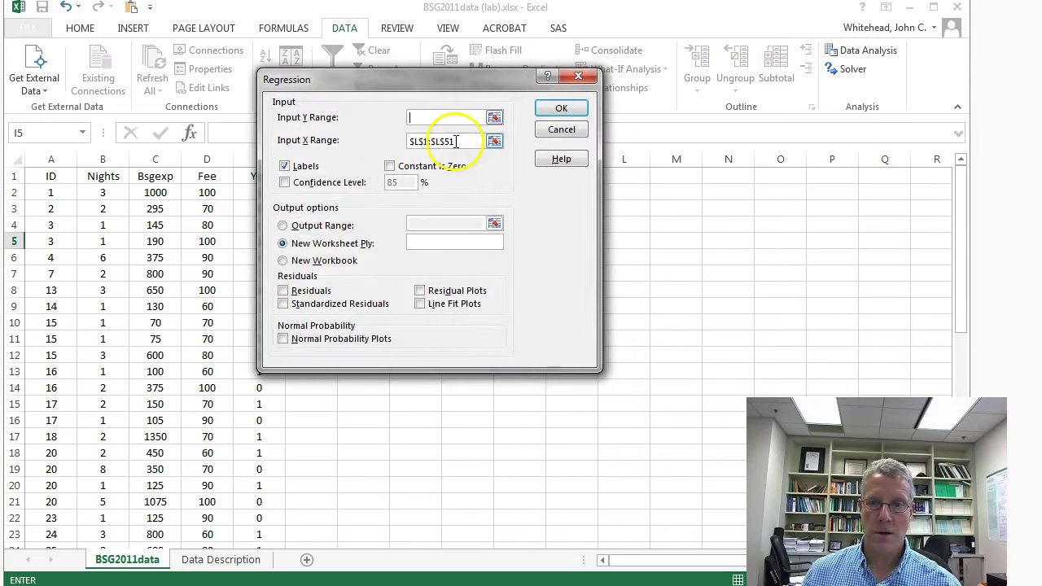
pyautogui.moveTo(455, 142); pyautogui.dragTo(408, 141)
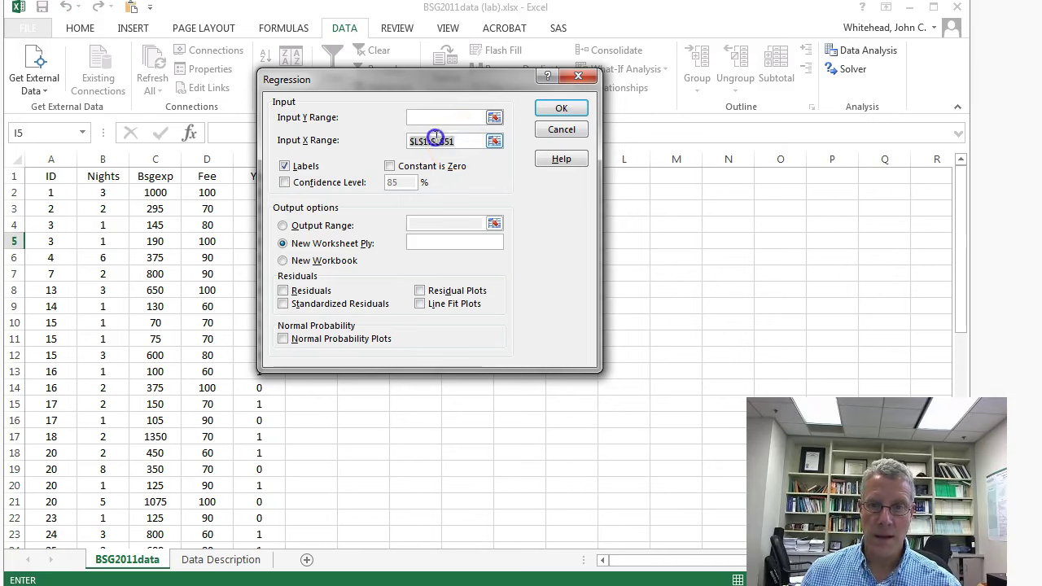
pyautogui.press('Delete')
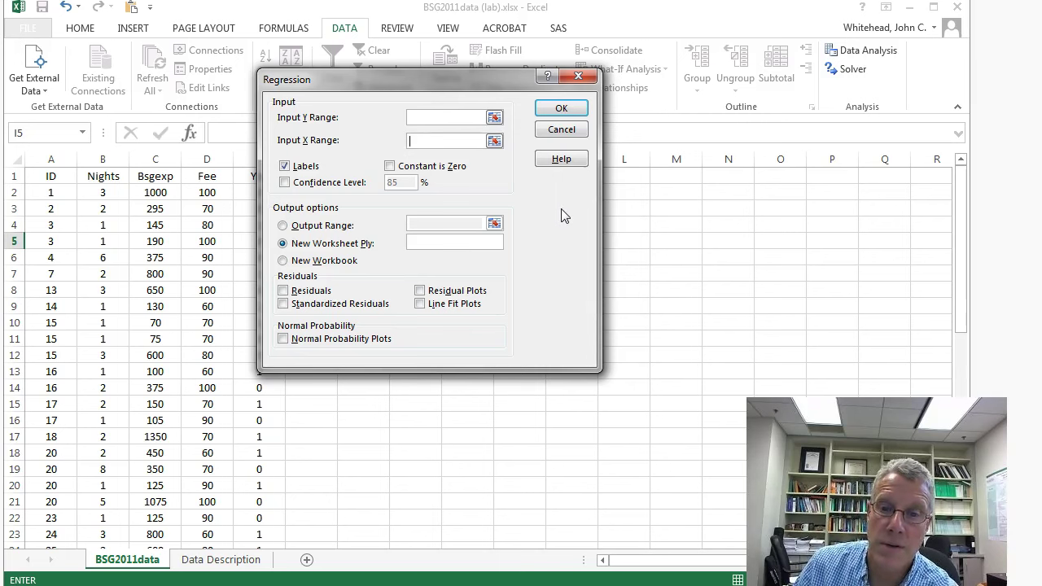
pyautogui.click(285, 167)
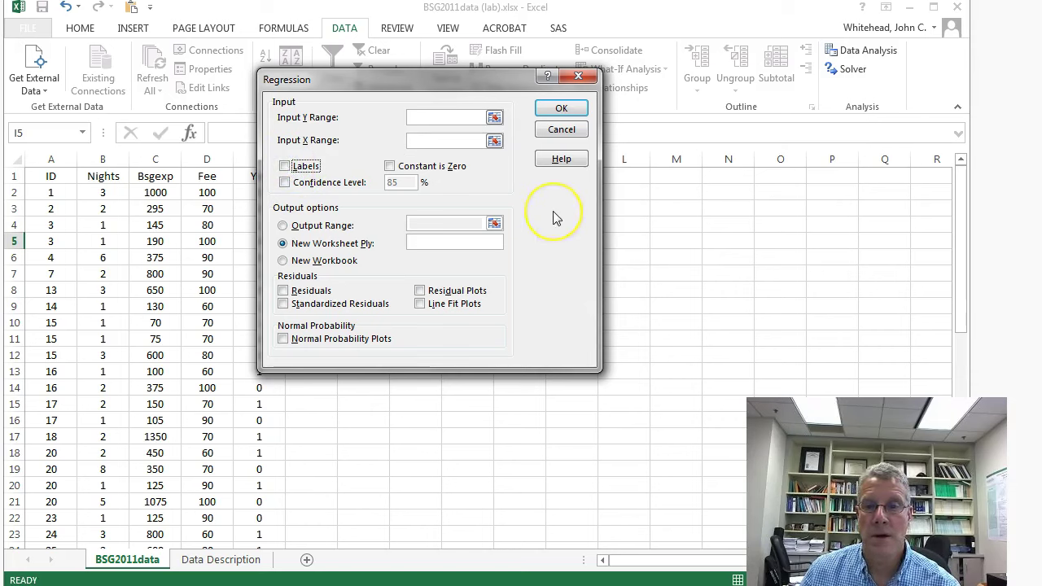
pyautogui.moveTo(434, 79); pyautogui.dragTo(474, 83)
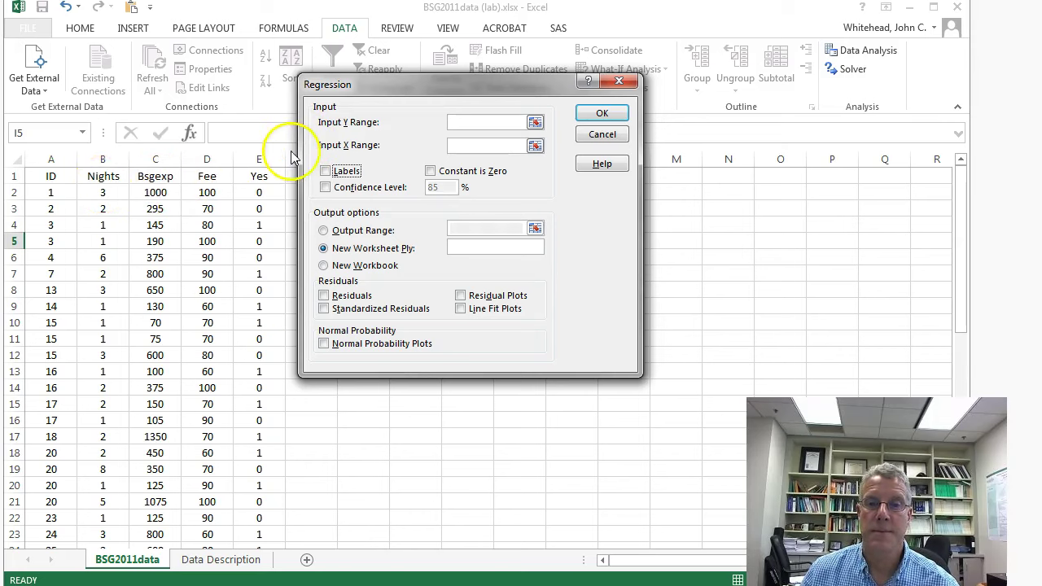
# - Set the regression's Input Y Range to the Bsgexp data, $C$1:$C$41
pyautogui.click(535, 122)
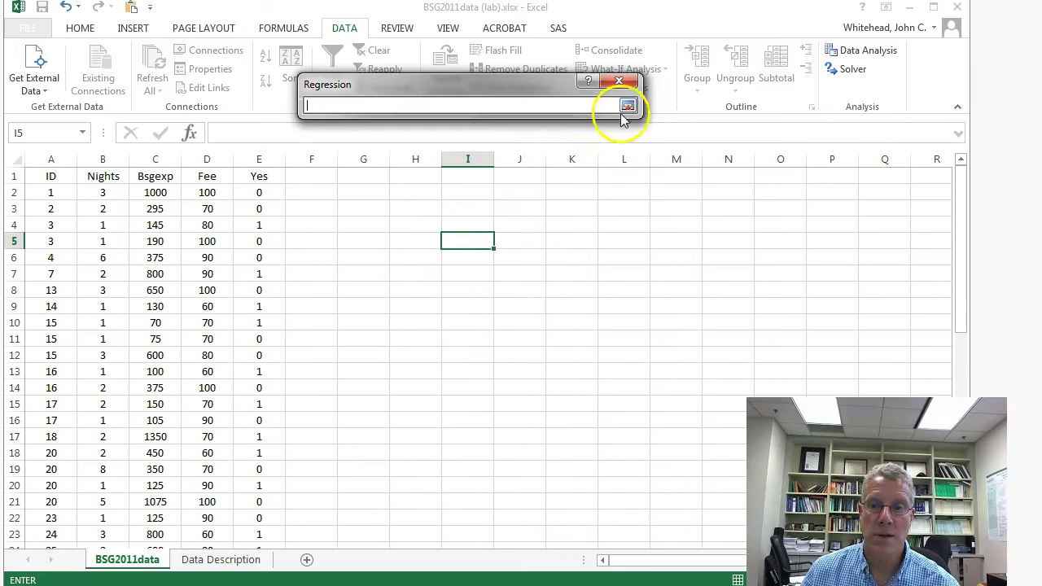
pyautogui.click(168, 176)
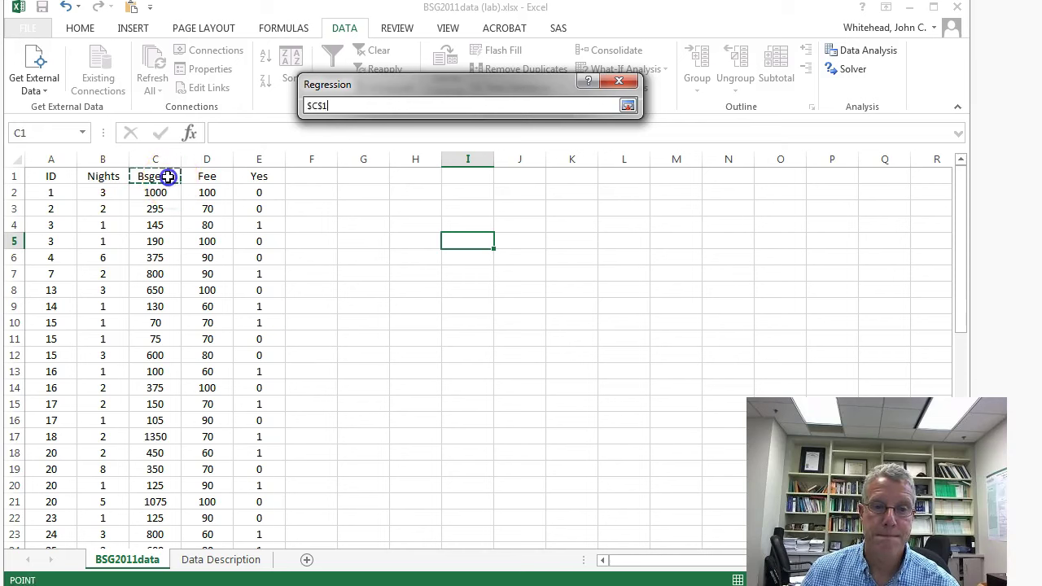
pyautogui.moveTo(168, 176); pyautogui.dragTo(169, 523)
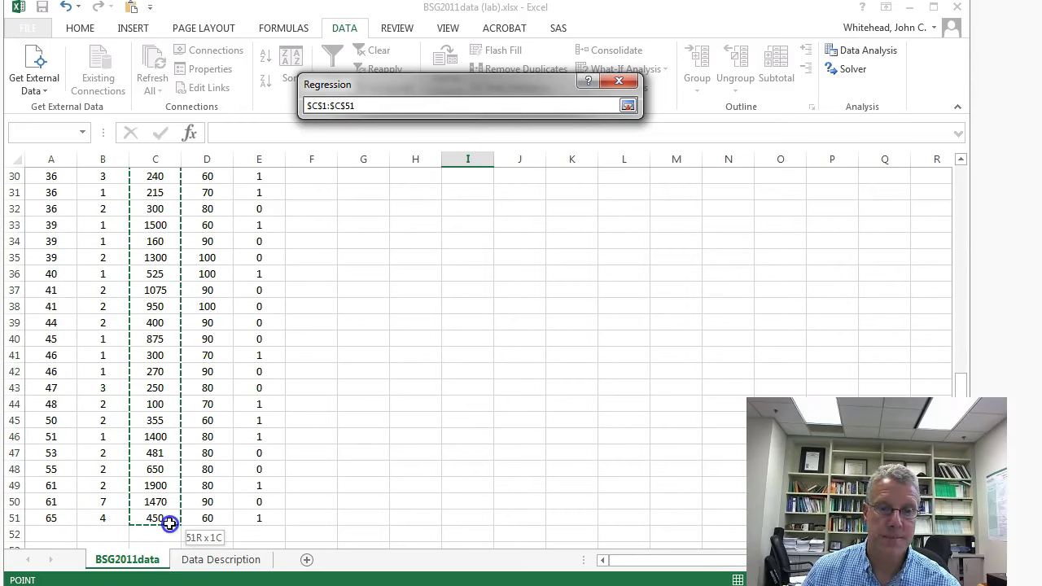
pyautogui.moveTo(169, 523); pyautogui.dragTo(163, 351)
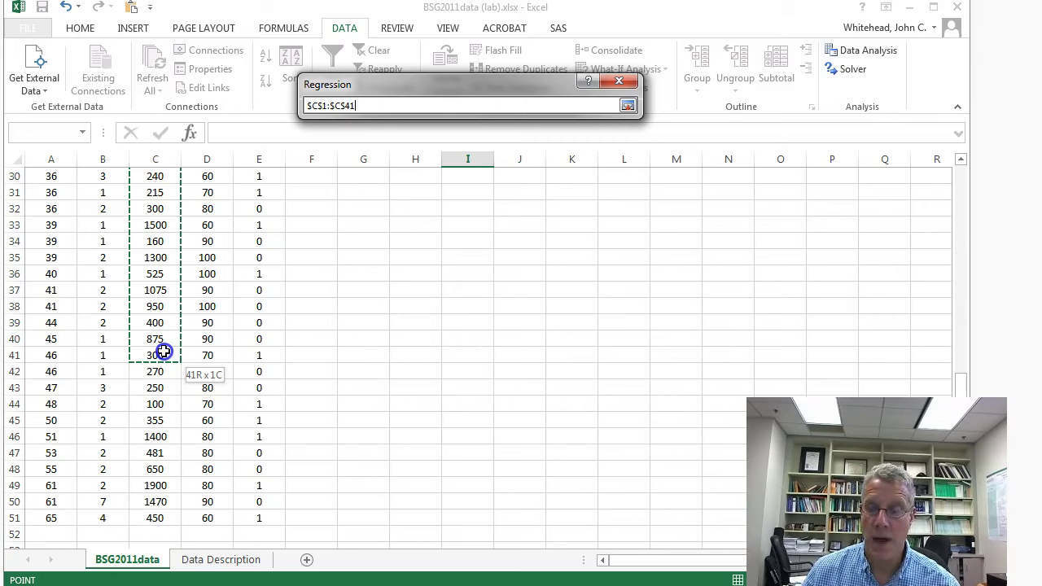
pyautogui.moveTo(164, 351); pyautogui.dragTo(165, 348)
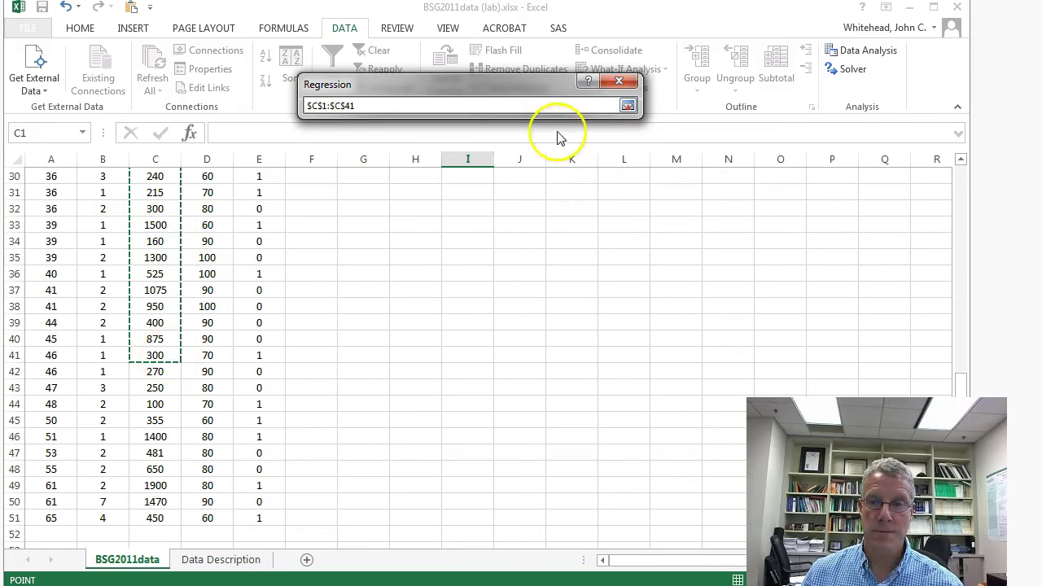
pyautogui.click(628, 107)
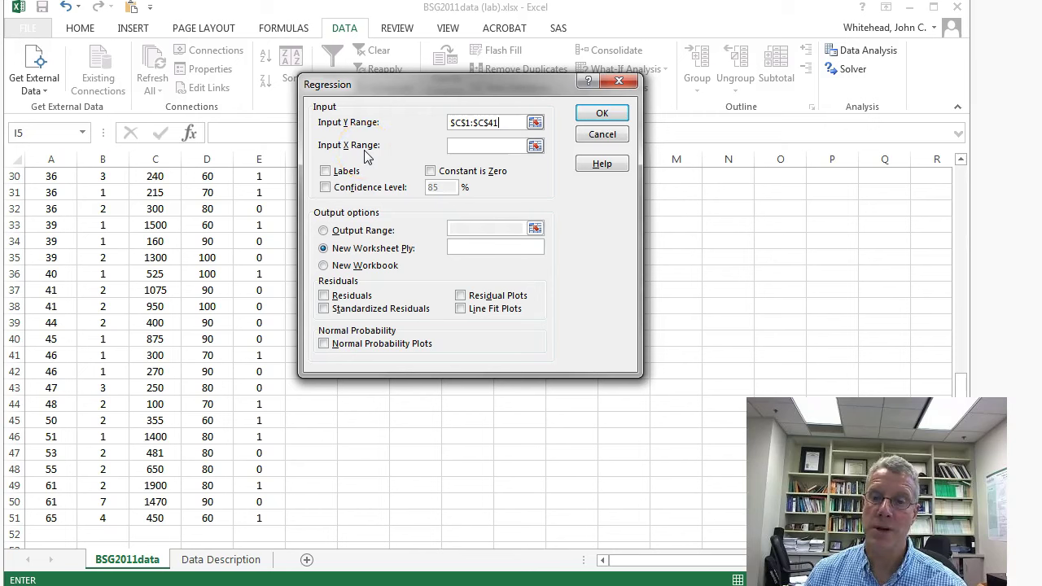
# - Set the regression's Input X Range to the Nights data, $B$1:$B$41
pyautogui.click(535, 144)
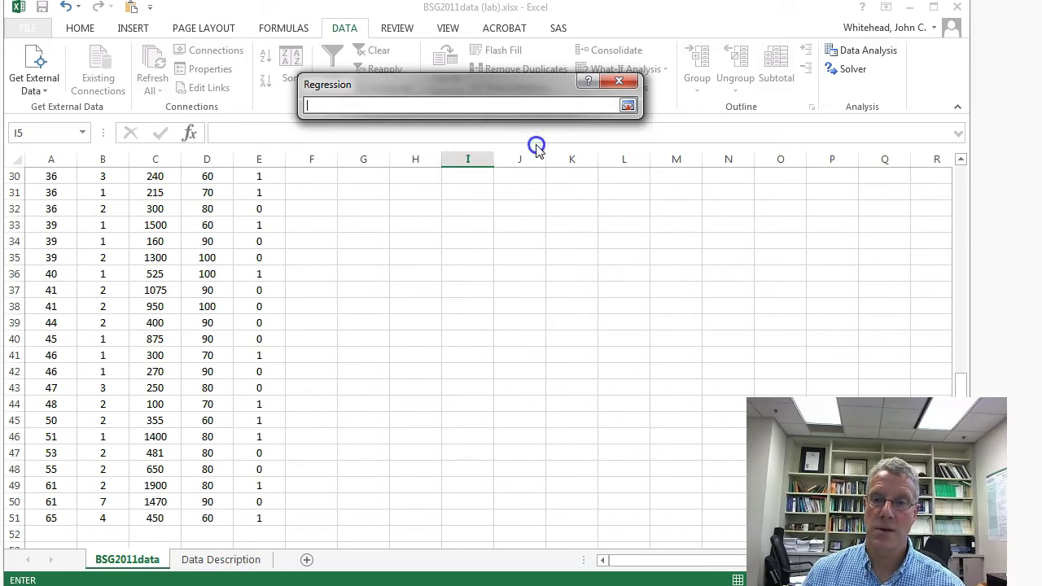
pyautogui.scroll(10, 328, 222)
pyautogui.click(106, 179)
pyautogui.moveTo(106, 179); pyautogui.dragTo(104, 423)
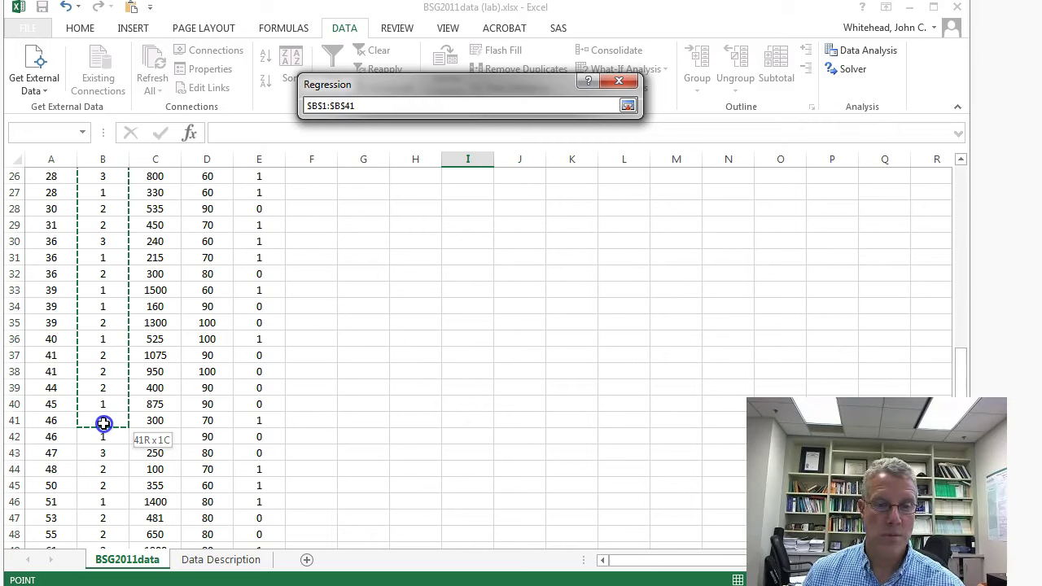
pyautogui.moveTo(104, 423); pyautogui.dragTo(104, 423)
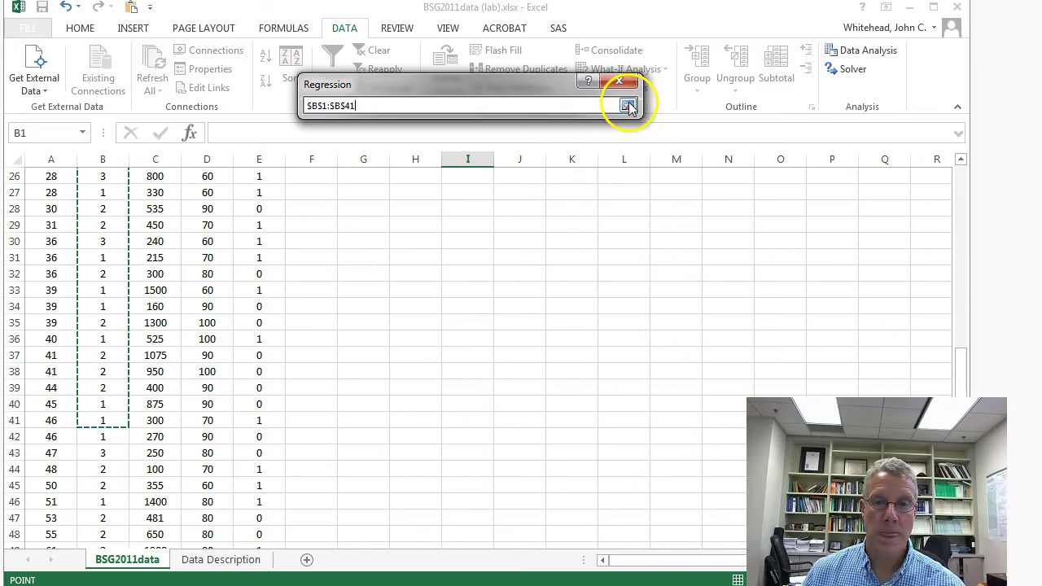
pyautogui.scroll(-2, 355, 249)
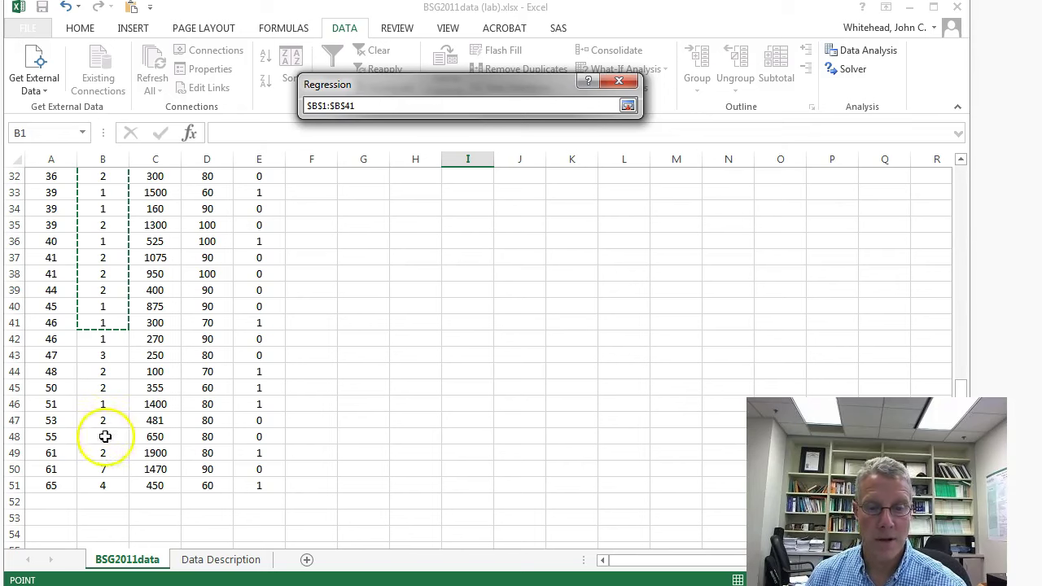
pyautogui.click(628, 106)
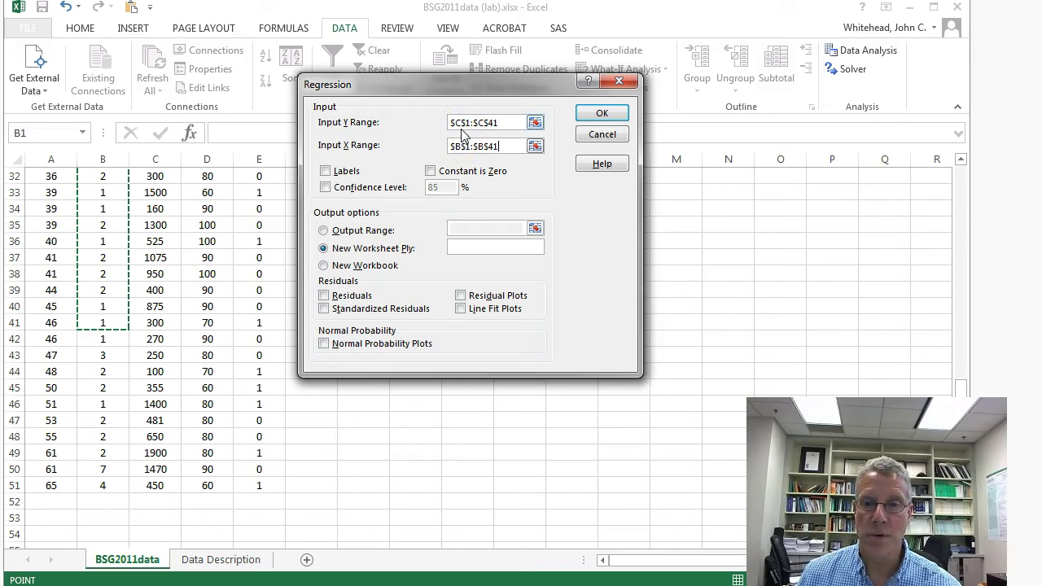
# - Try to run the regression with the Input X Range shortened to $B$1:$B$40
pyautogui.press('BackSpace')
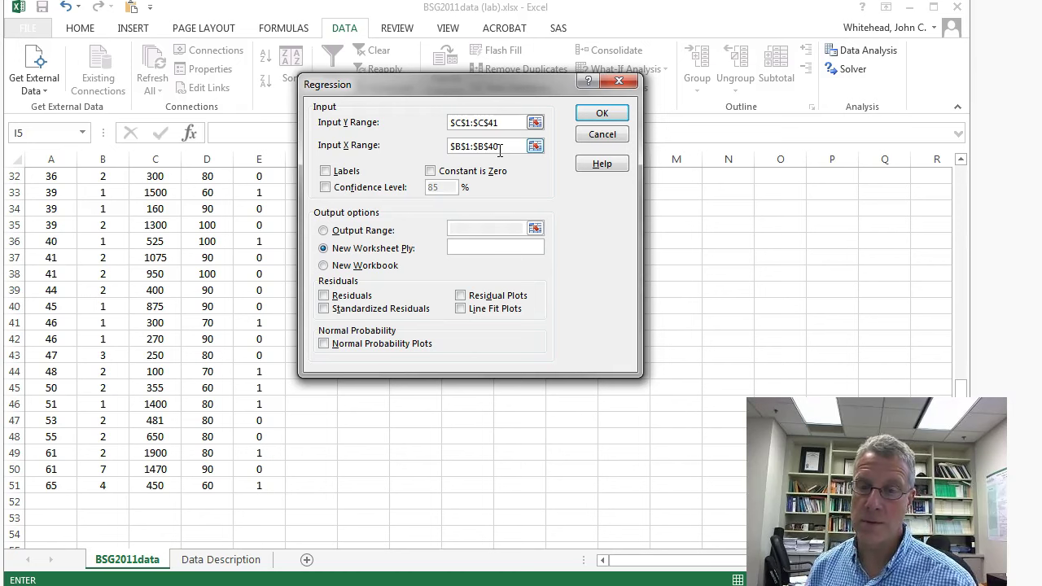
pyautogui.click(602, 112)
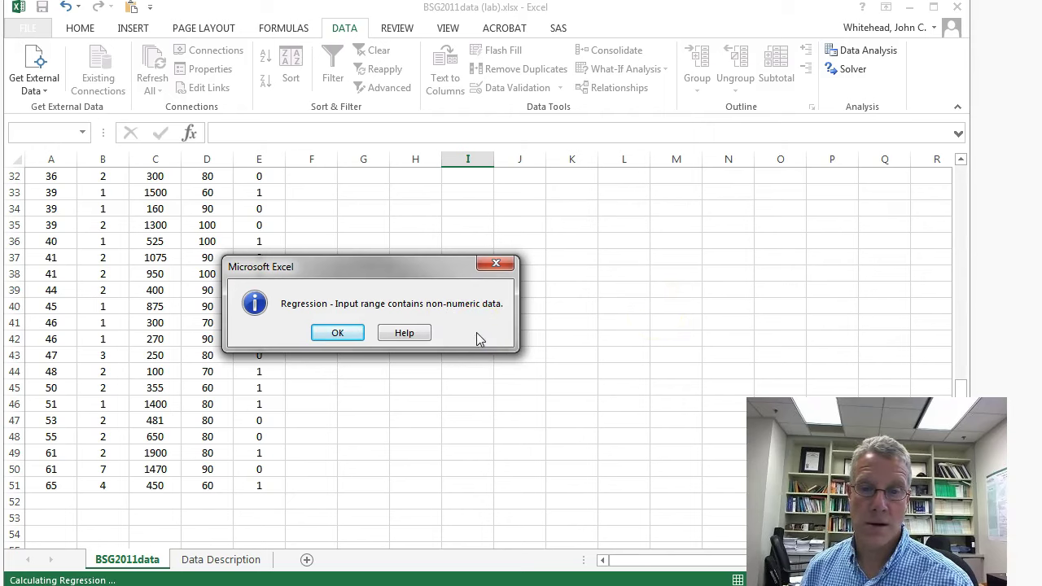
pyautogui.click(331, 334)
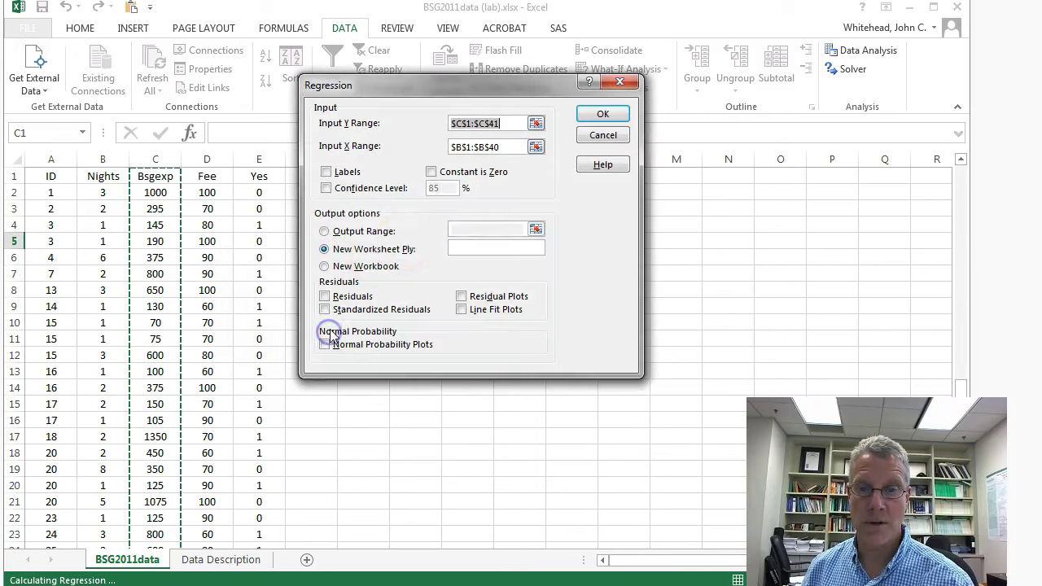
# - Set the Input X Range to $B$1:$B$41 so it has as many rows as the Y range
pyautogui.press('BackSpace')
pyautogui.press('BackSpace')
pyautogui.press('BackSpace')
pyautogui.write('B40')
pyautogui.click(509, 123)
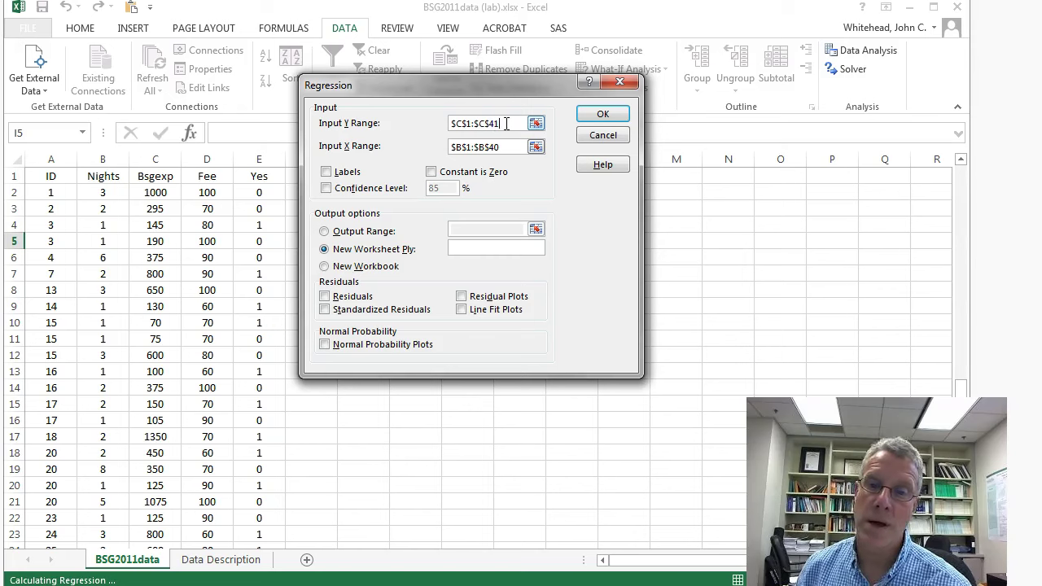
pyautogui.click(504, 147)
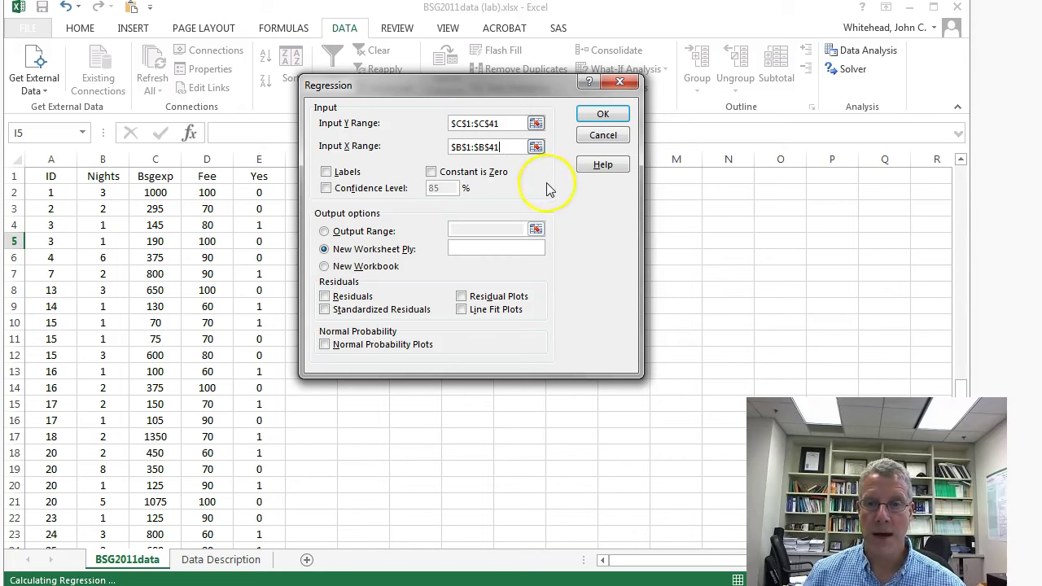
# - Turn on Labels for the input ranges and run the regression with its output on a new worksheet
pyautogui.click(610, 116)
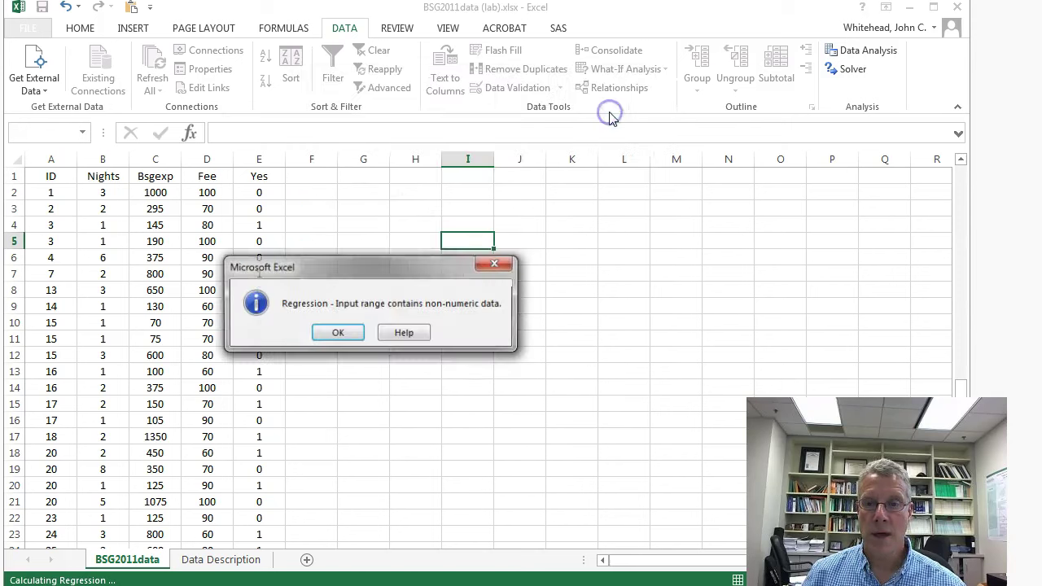
pyautogui.click(337, 334)
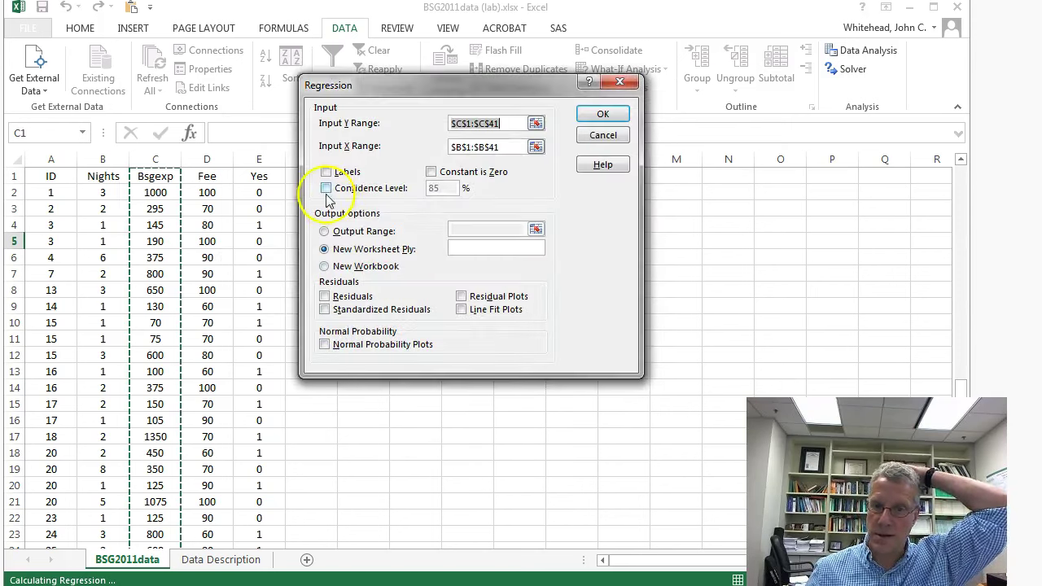
pyautogui.click(325, 172)
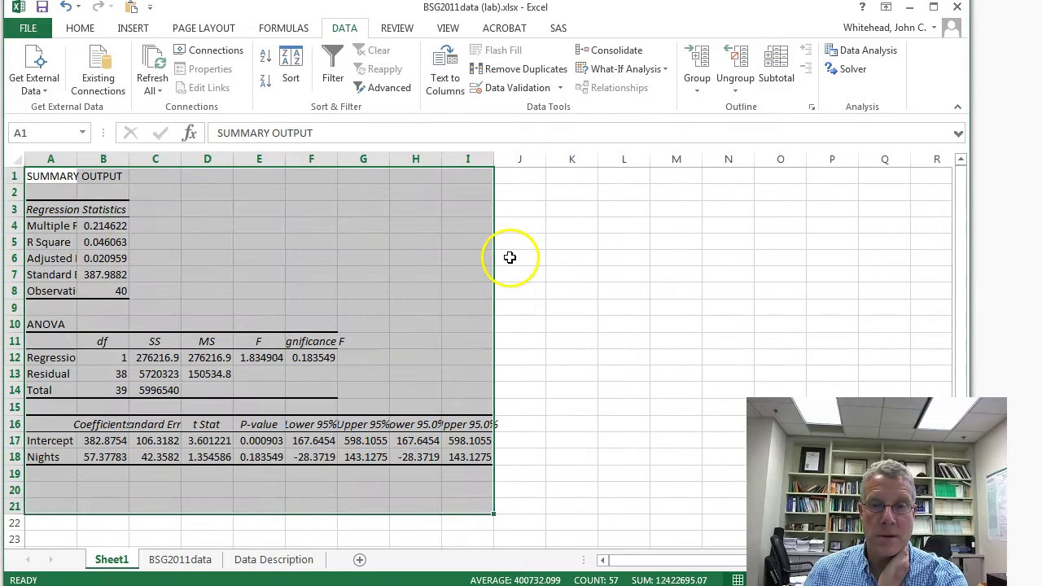
# - Widen columns A through I of the regression output equally so that all labels and values are readable
pyautogui.click(509, 255)
pyautogui.moveTo(51, 159); pyautogui.dragTo(486, 186)
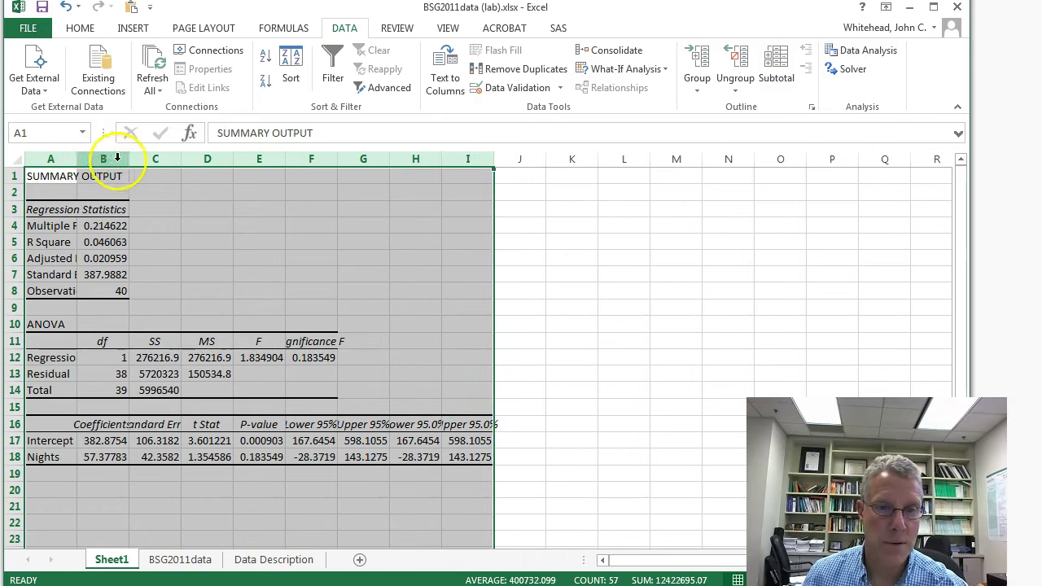
pyautogui.moveTo(127, 160); pyautogui.dragTo(210, 160)
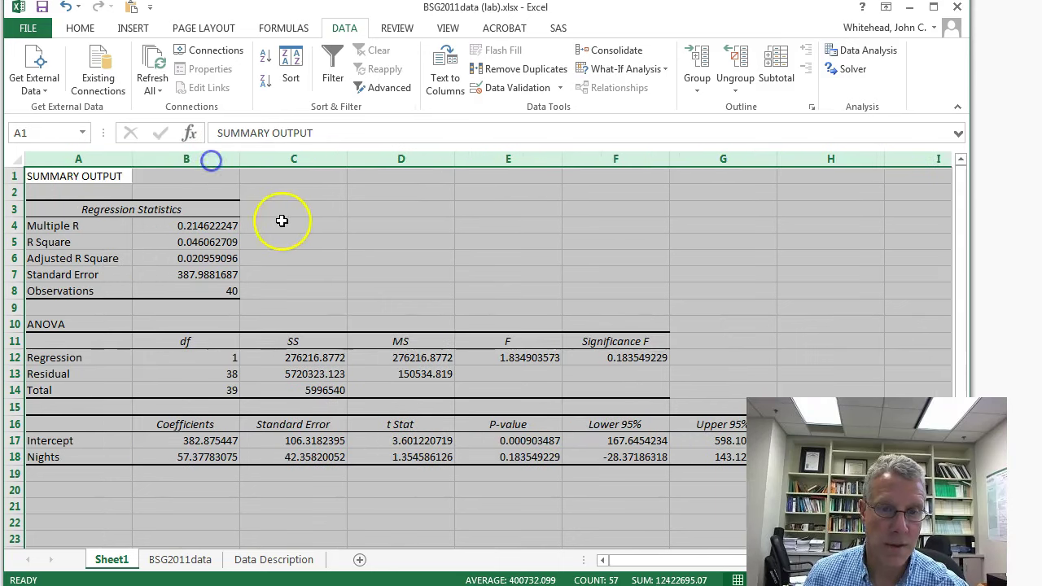
pyautogui.click(314, 222)
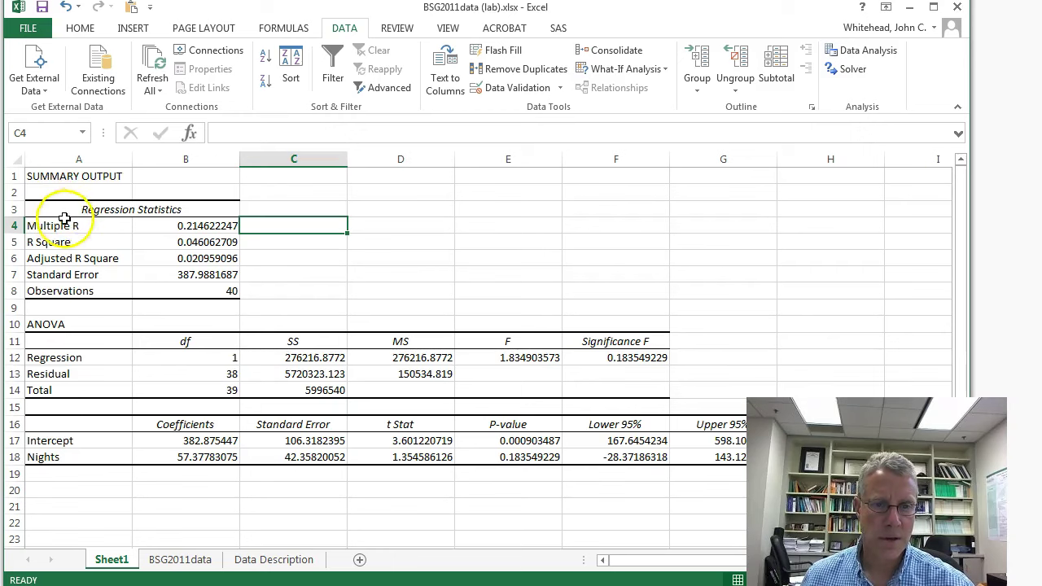
# - Square the Multiple R value with the formula =B4*B4 in C5 to check it against R Square
pyautogui.click(64, 224)
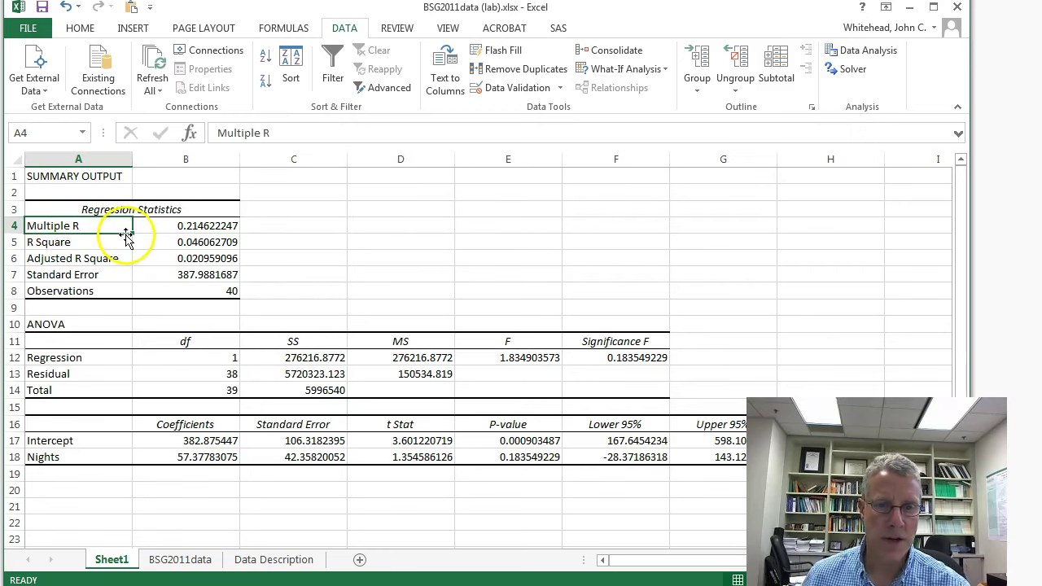
pyautogui.click(234, 225)
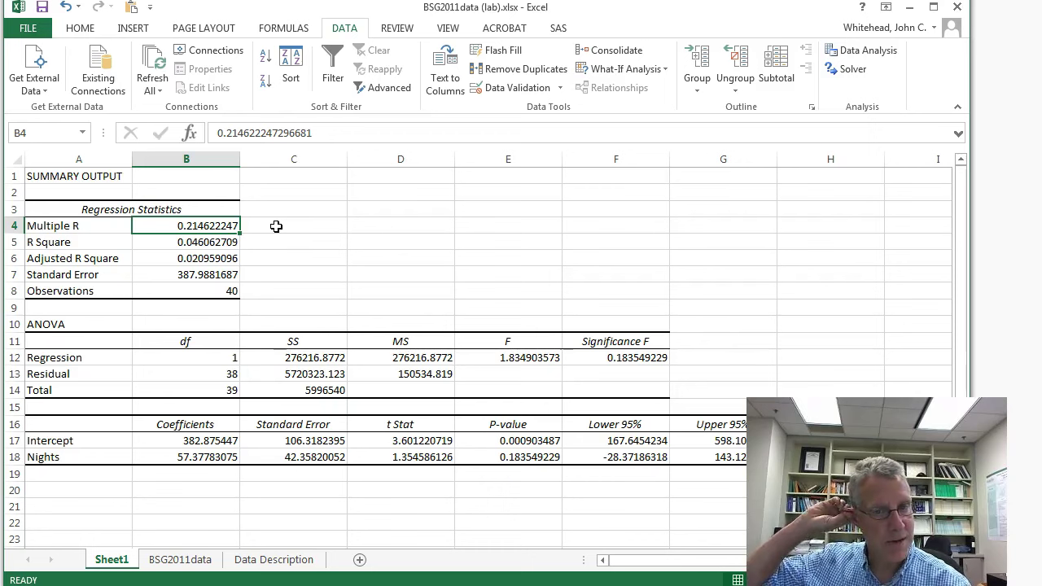
pyautogui.click(85, 241)
pyautogui.click(158, 241)
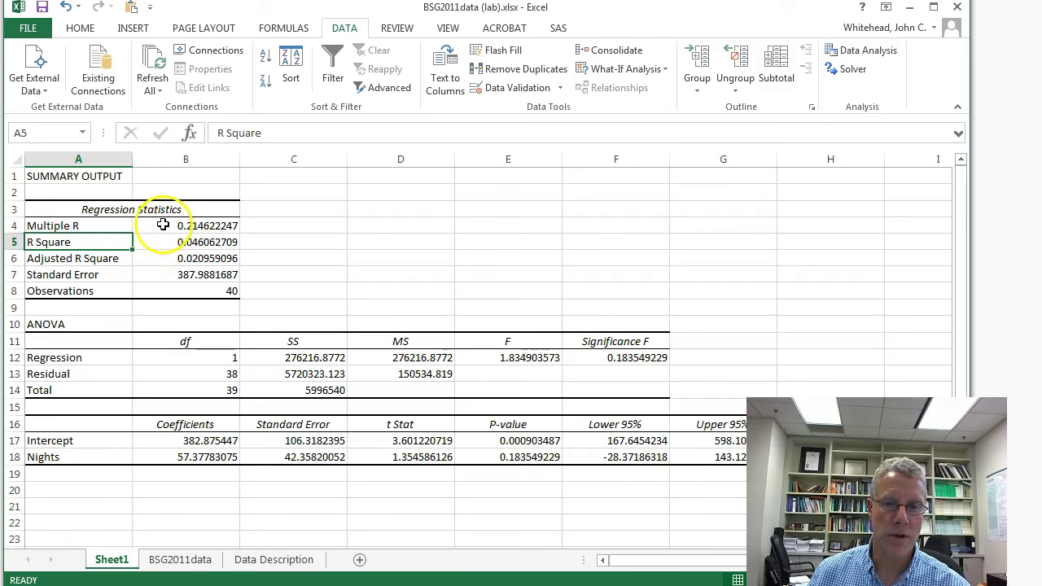
pyautogui.click(269, 242)
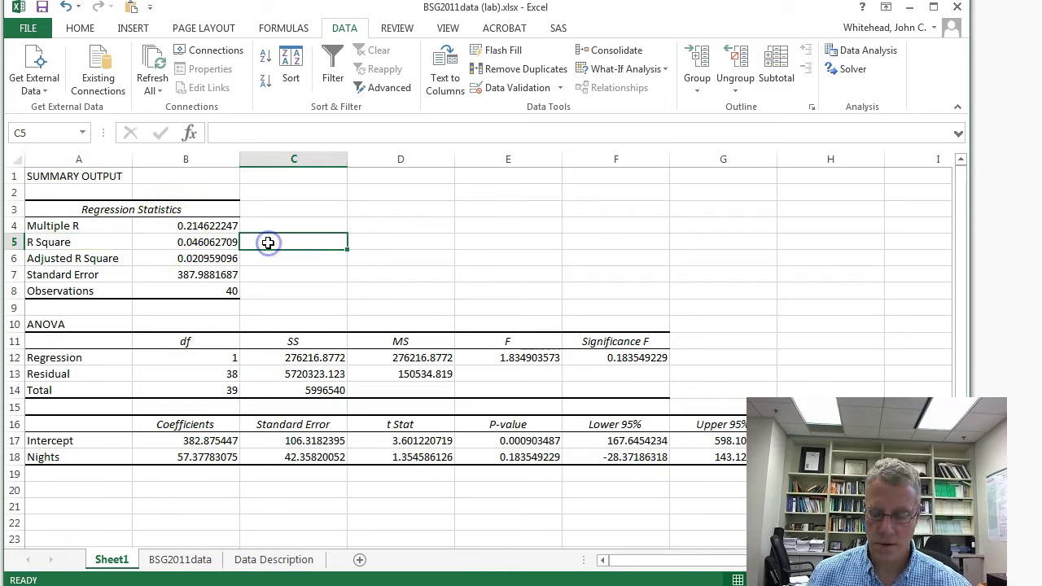
pyautogui.write('=')
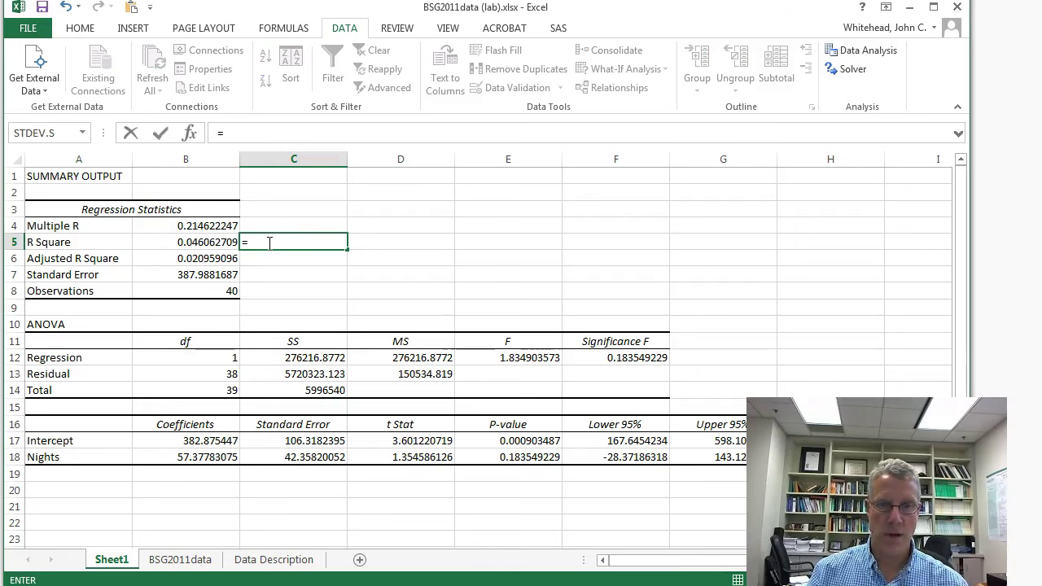
pyautogui.write('b4*b4')
pyautogui.press('Return')
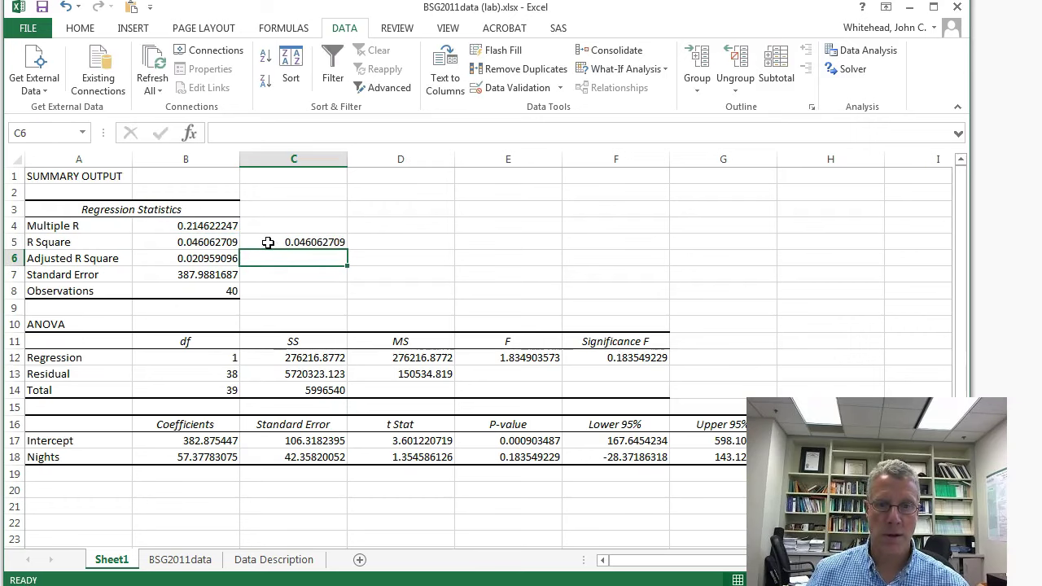
# - Compare the squared value in C5 with R Square in B5 and clear the check calculation
pyautogui.click(268, 241)
pyautogui.click(202, 242)
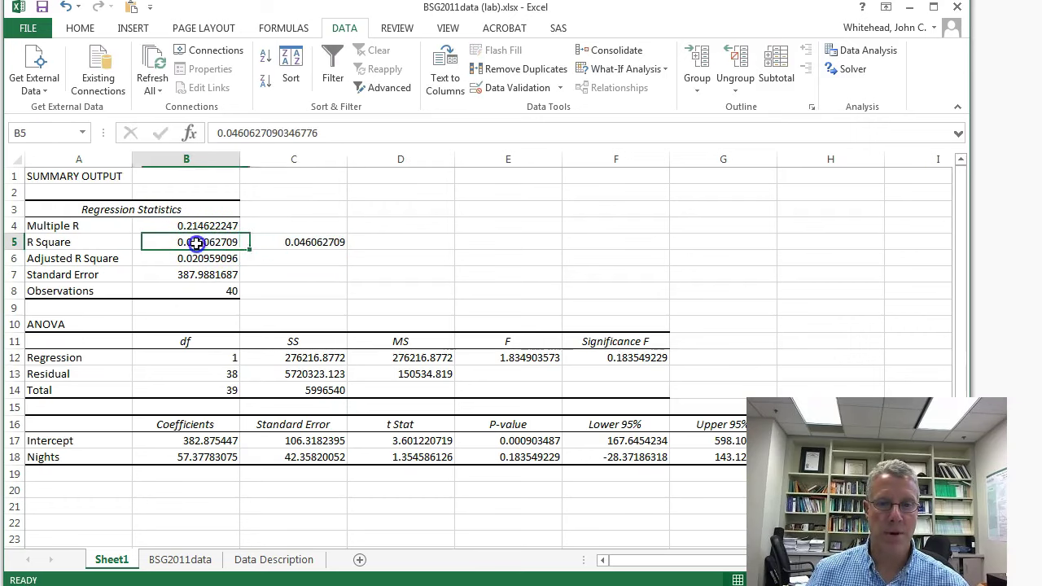
pyautogui.click(283, 242)
pyautogui.press('Delete')
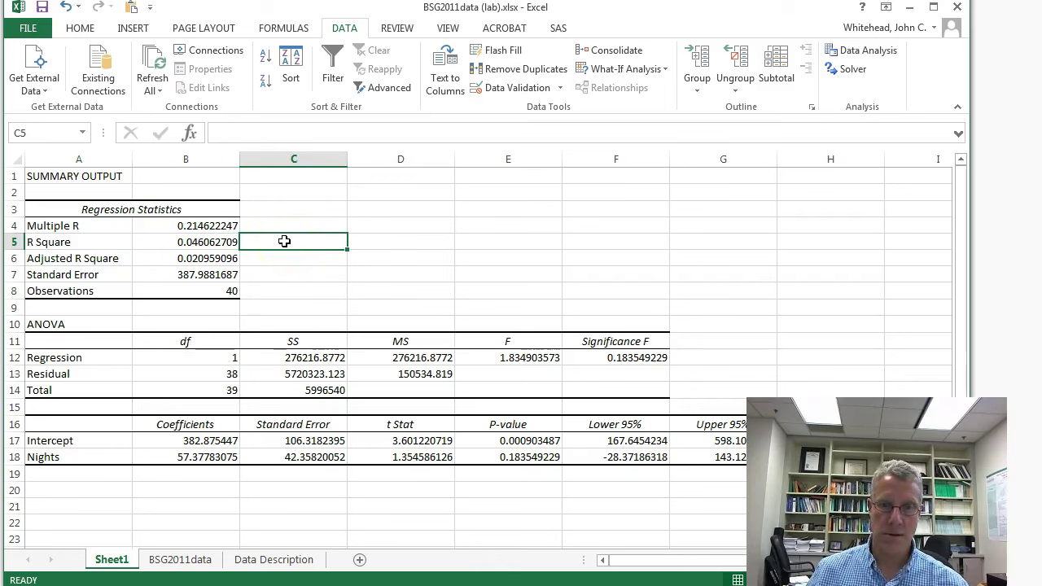
# - Reduce the R Square value in B5 to two displayed decimal places
pyautogui.click(207, 244)
pyautogui.click(73, 27)
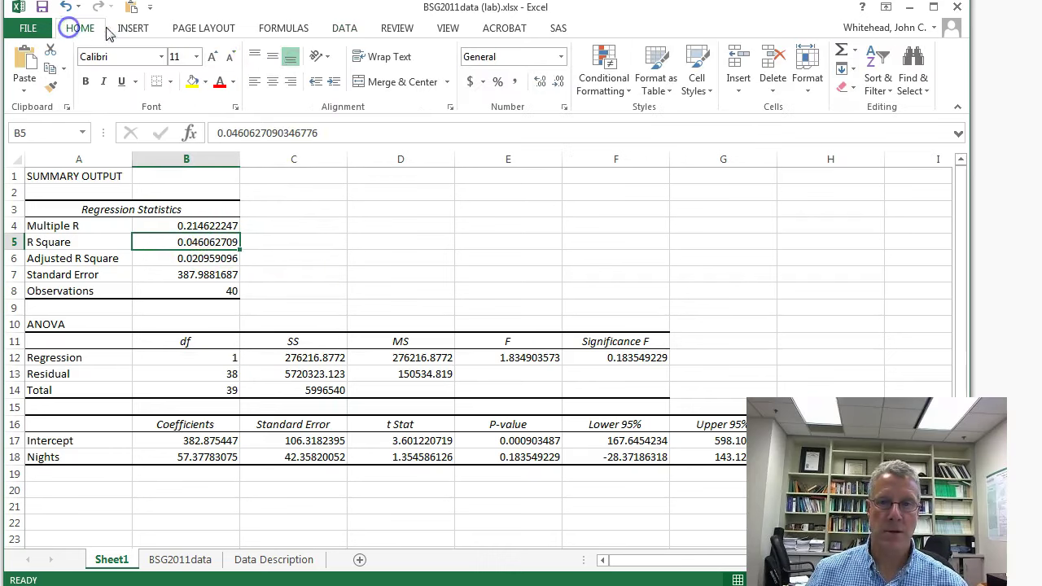
pyautogui.click(560, 83)
pyautogui.click(560, 83)
pyautogui.click(560, 85)
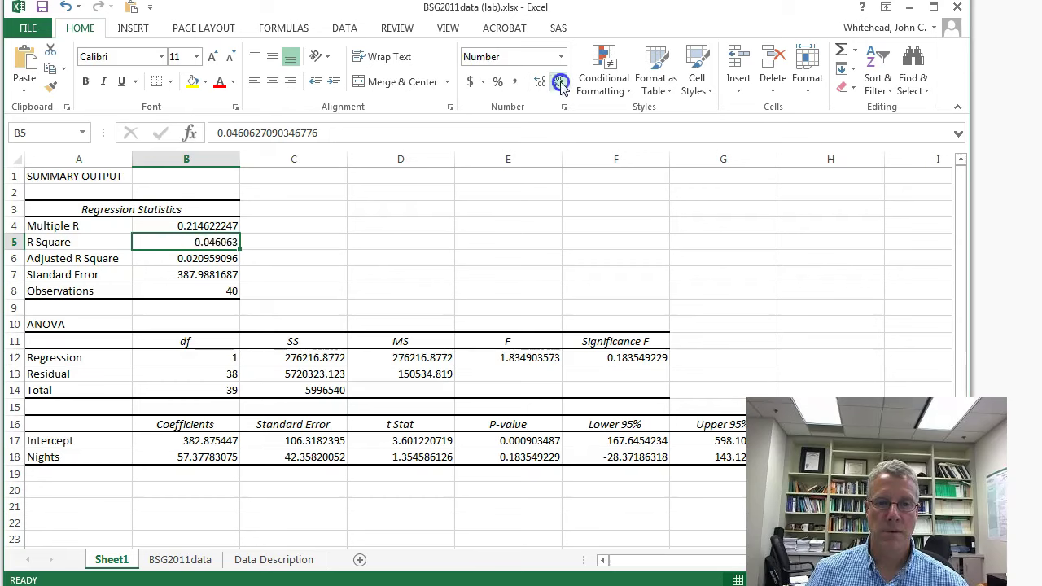
pyautogui.click(560, 84)
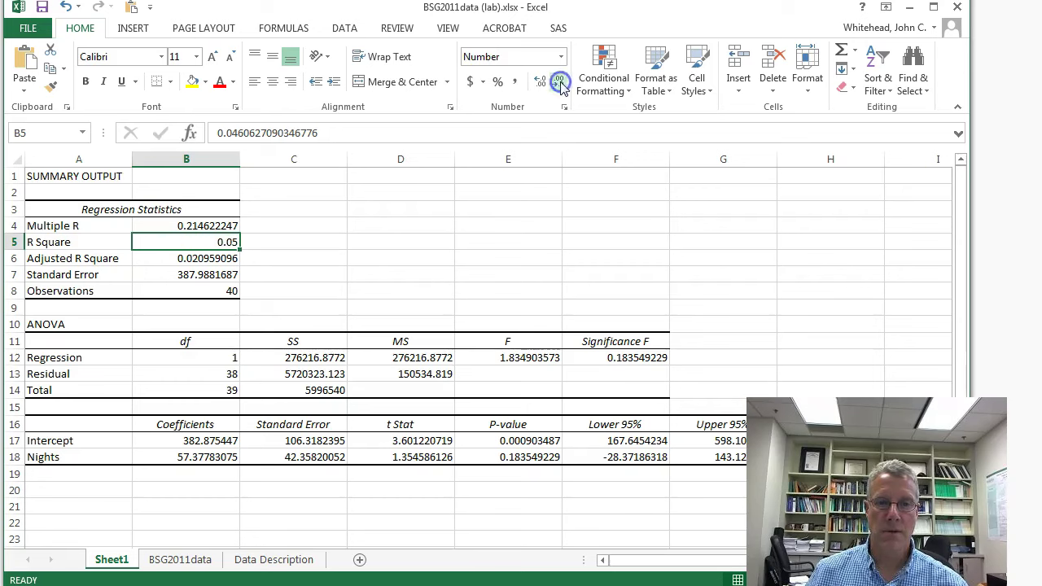
# - Format the R Square value in B5 as a whole-number percentage
pyautogui.click(342, 238)
pyautogui.click(230, 242)
pyautogui.click(497, 81)
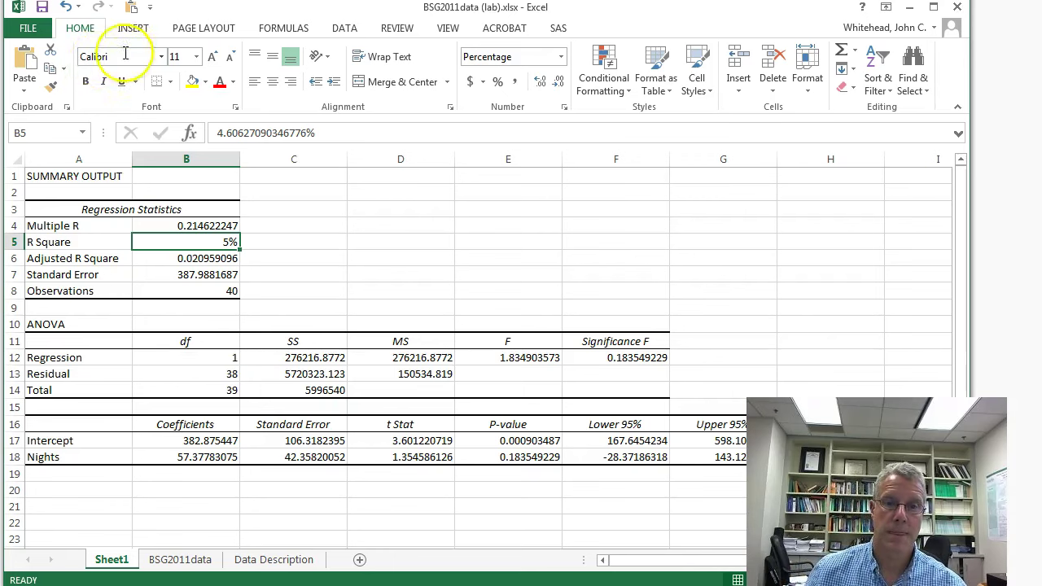
# - Undo the percentage and decimal formatting of R Square back to its original General format
pyautogui.click(67, 7)
pyautogui.click(66, 8)
pyautogui.click(66, 7)
pyautogui.click(66, 7)
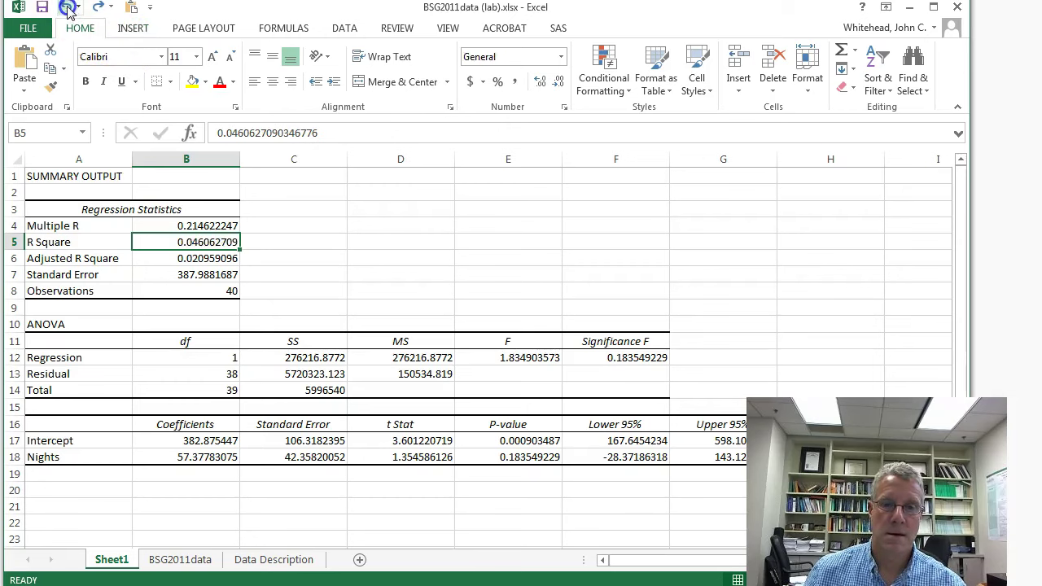
# - Examine Adjusted R Square, Standard Error and Observations, and the F statistic and Significance F in the ANOVA table
pyautogui.click(499, 265)
pyautogui.click(231, 259)
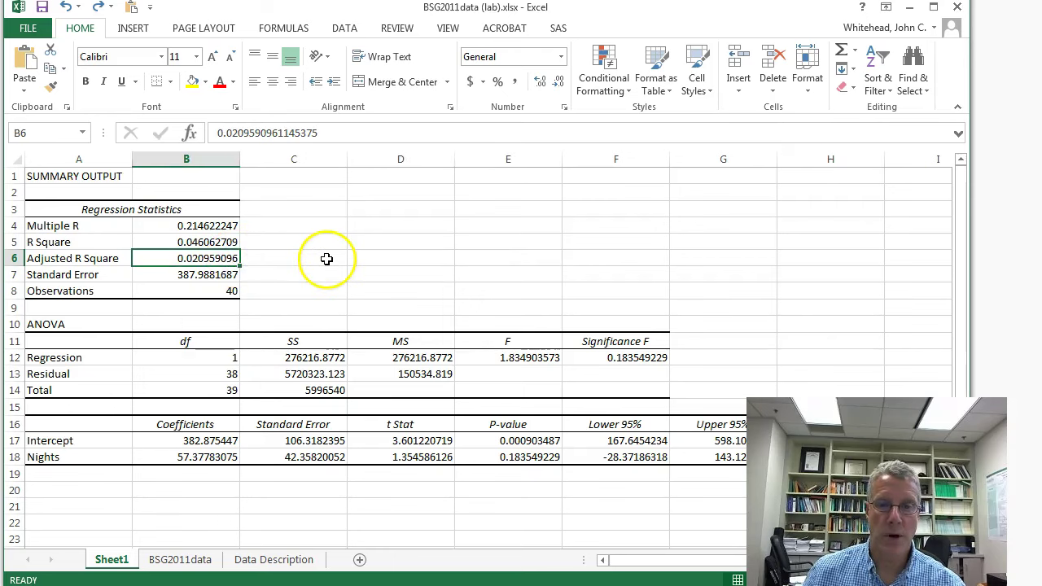
pyautogui.click(90, 274)
pyautogui.click(169, 273)
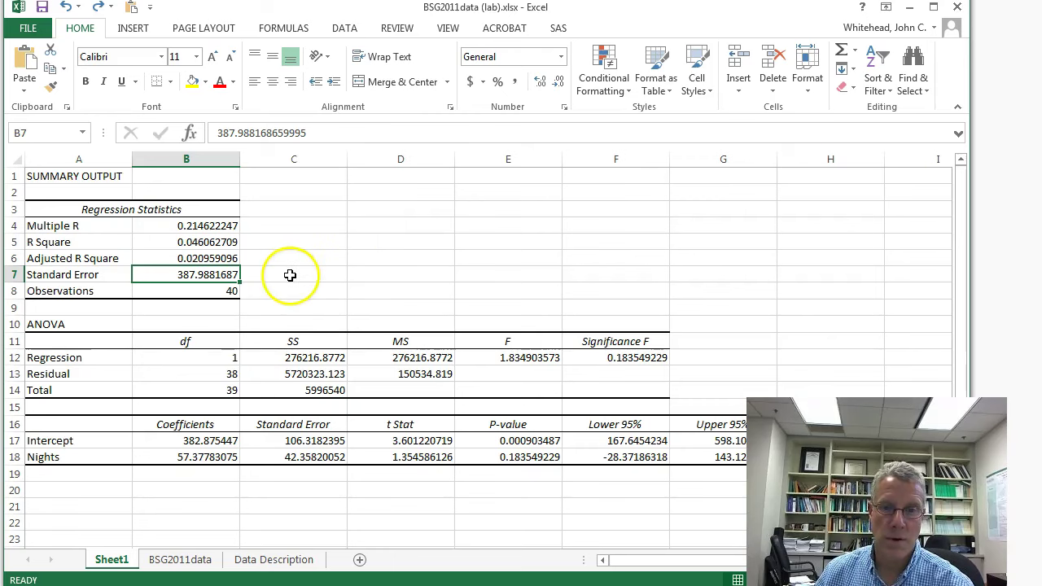
pyautogui.click(108, 293)
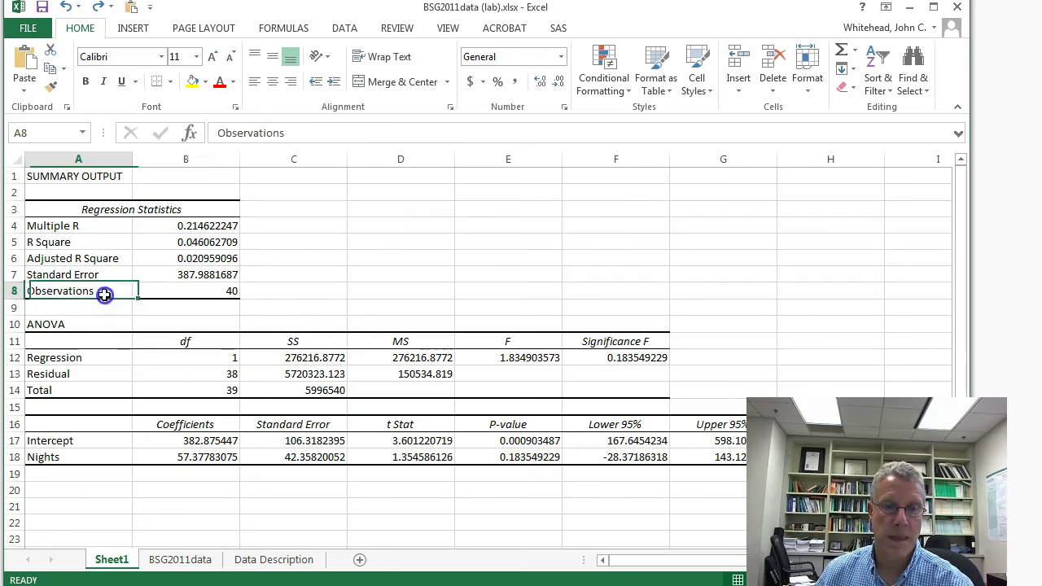
pyautogui.click(177, 291)
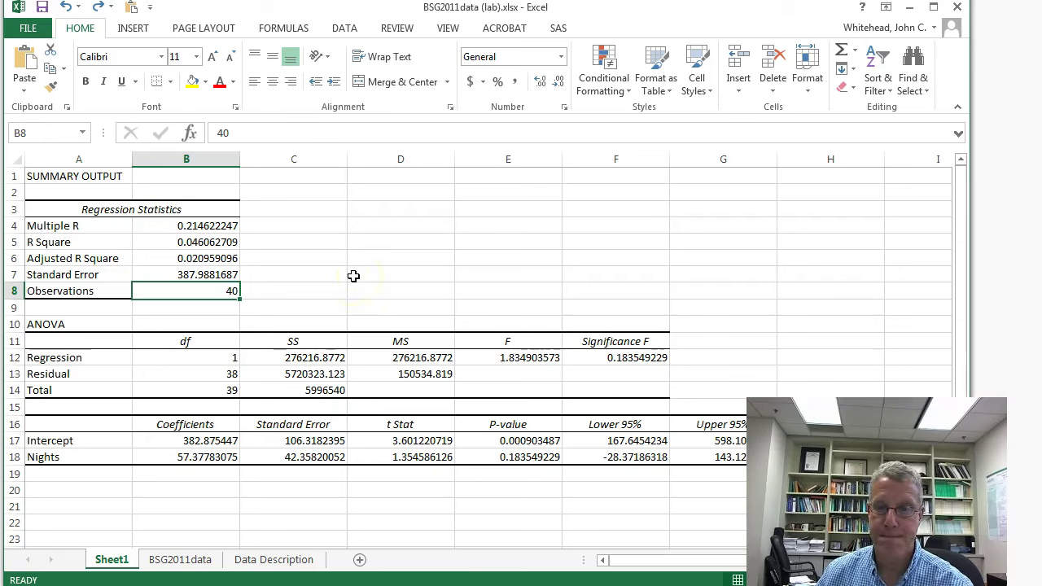
pyautogui.click(505, 358)
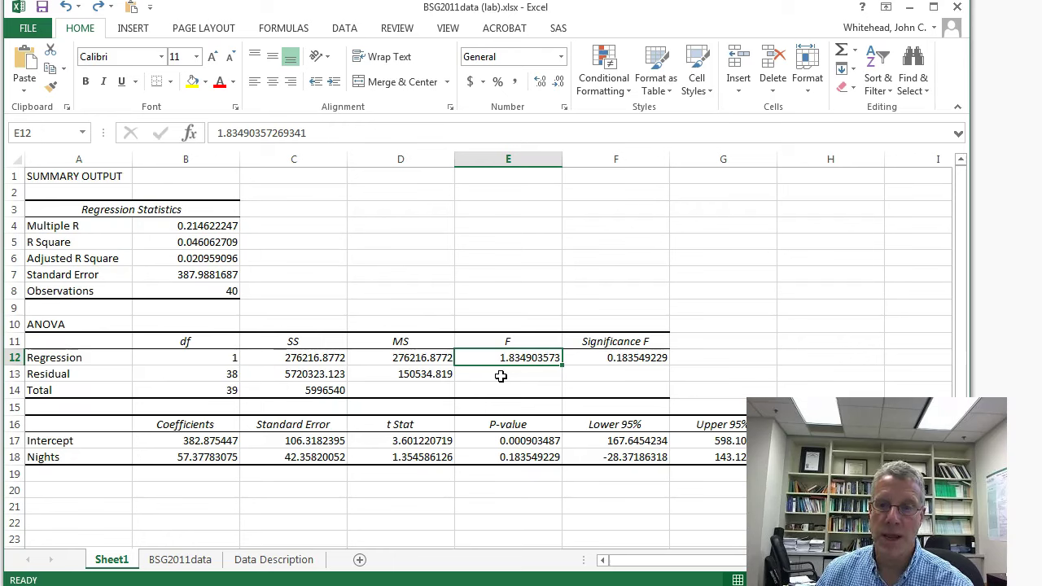
pyautogui.click(597, 360)
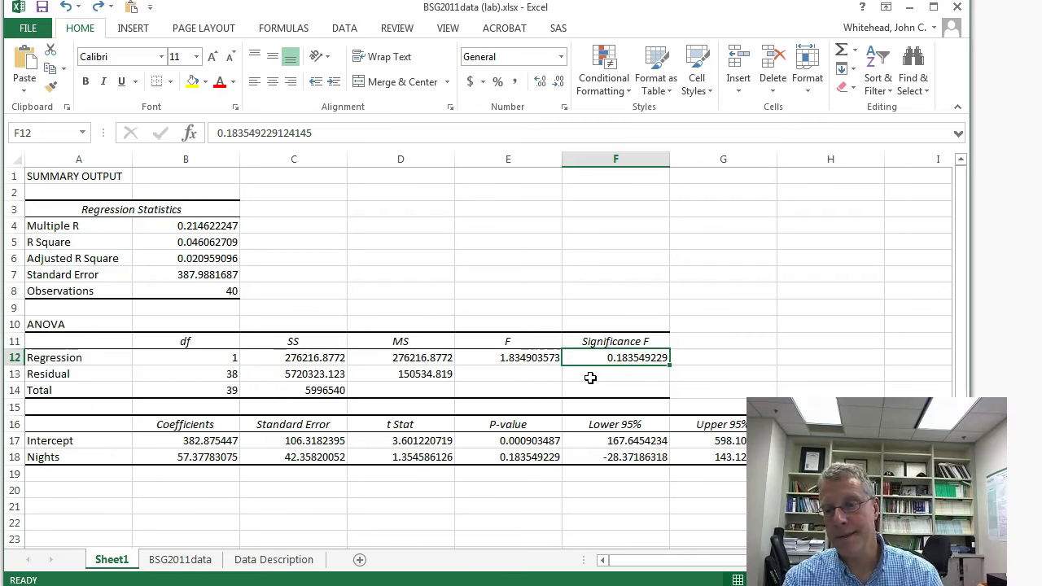
pyautogui.click(713, 356)
pyautogui.write('=')
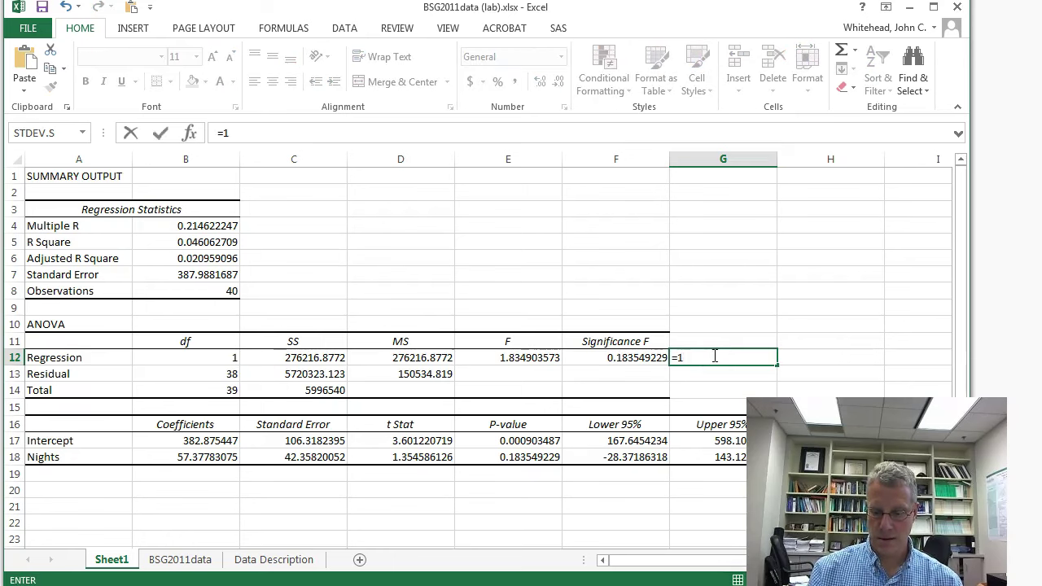
pyautogui.write('10f')
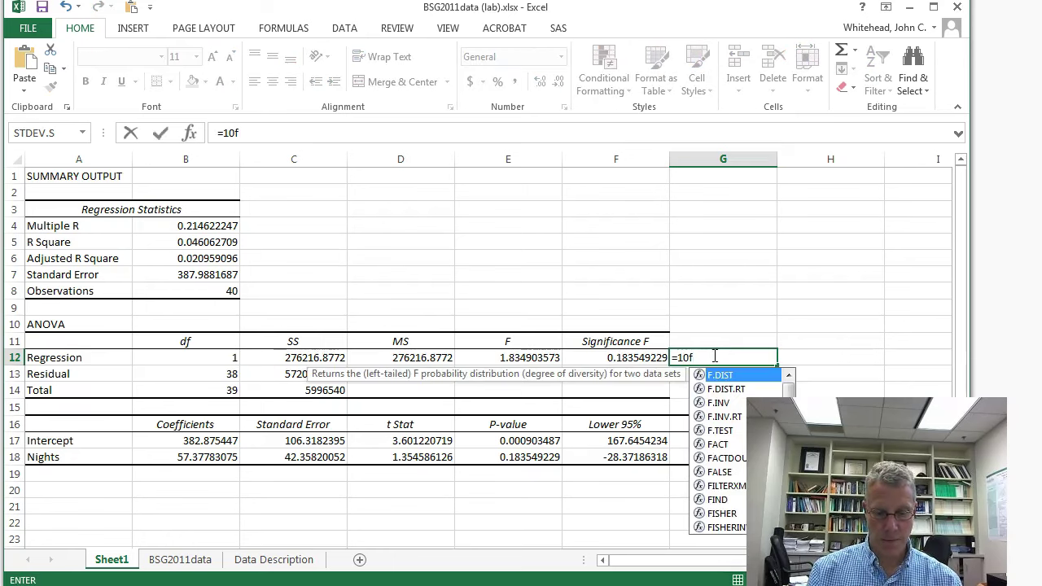
pyautogui.write('12')
pyautogui.press('Return')
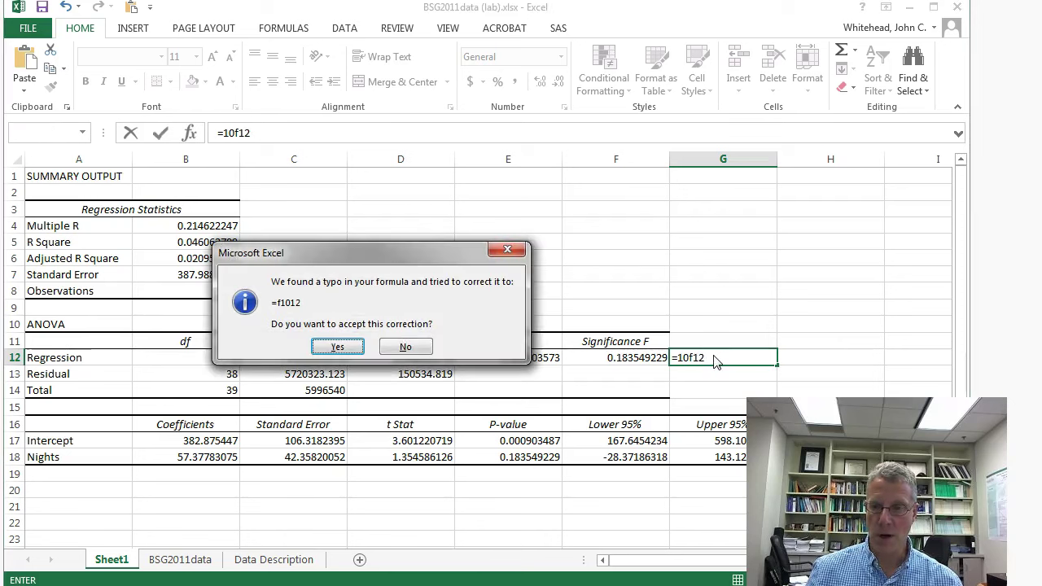
pyautogui.click(411, 348)
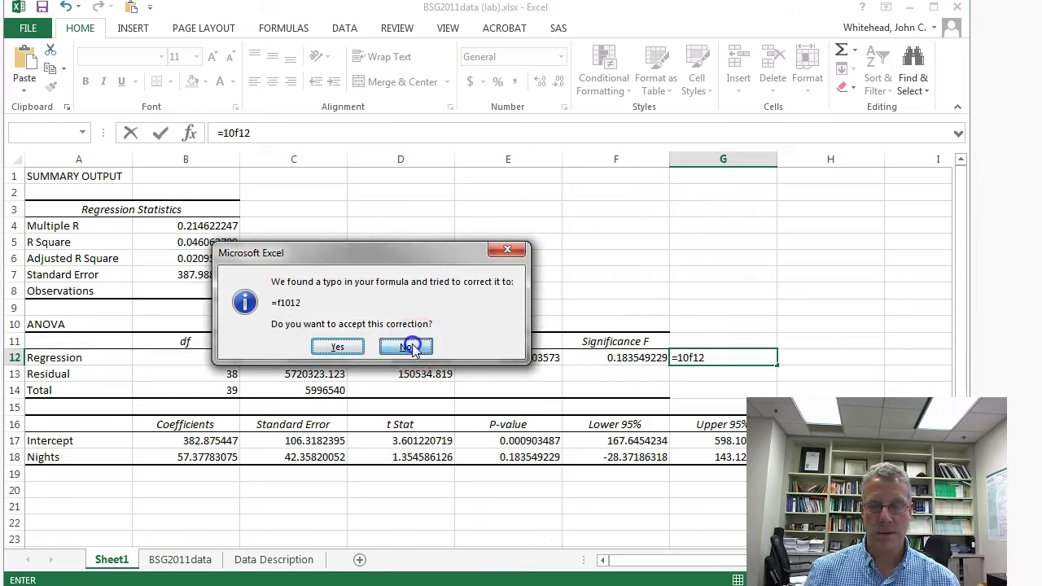
pyautogui.click(344, 373)
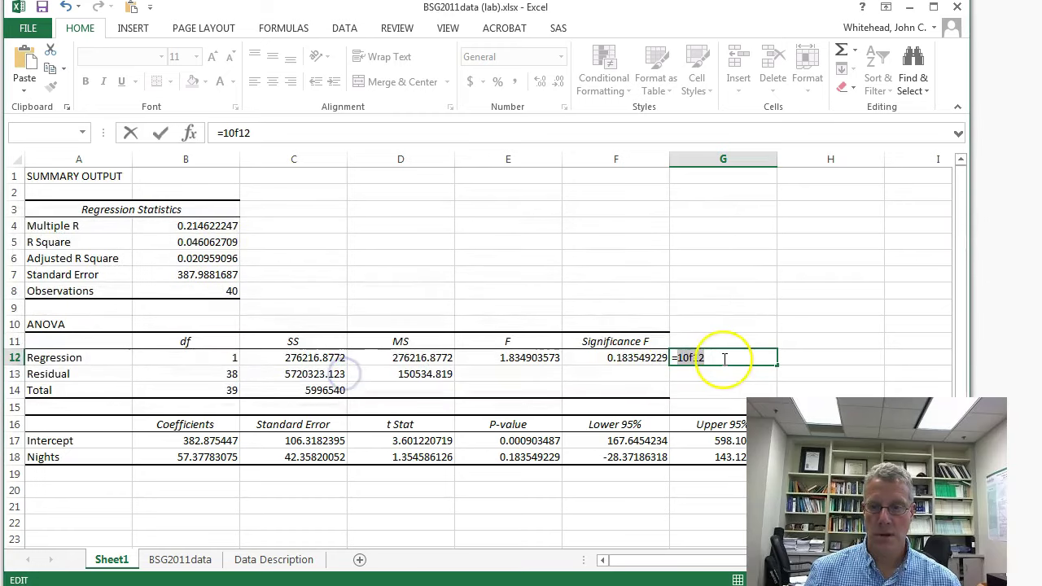
pyautogui.press('BackSpace')
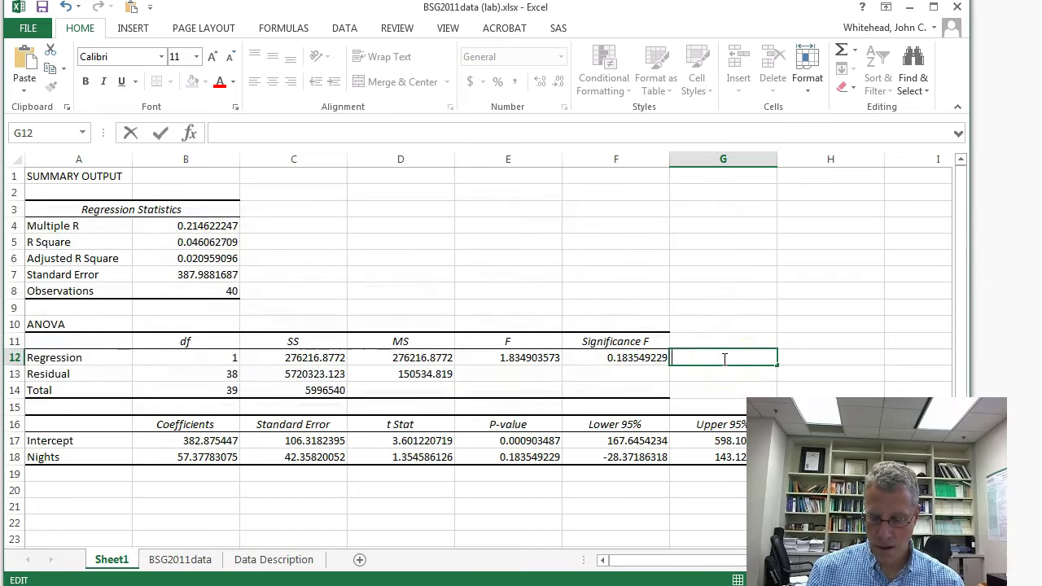
# - Calculate one minus Significance F in G12 with =1-F12 and format the result as a percentage
pyautogui.write('=1-f12')
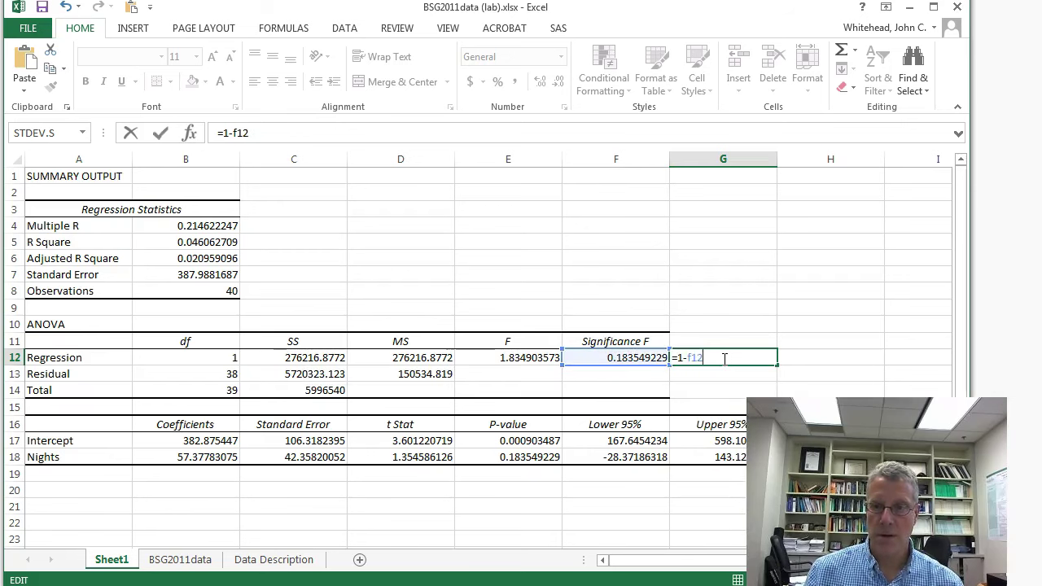
pyautogui.press('Return')
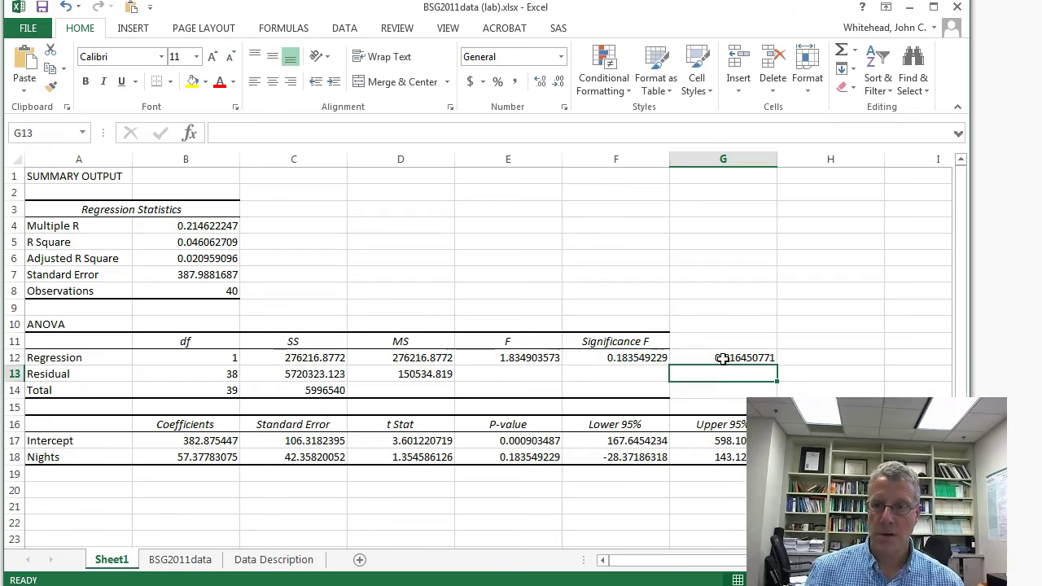
pyautogui.click(721, 355)
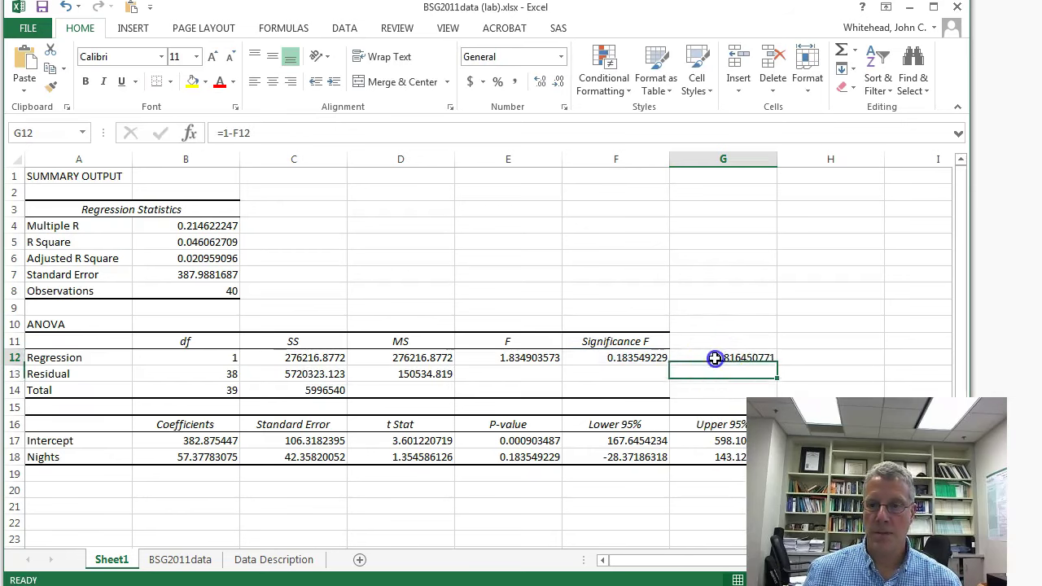
pyautogui.click(497, 82)
pyautogui.click(814, 302)
pyautogui.click(757, 355)
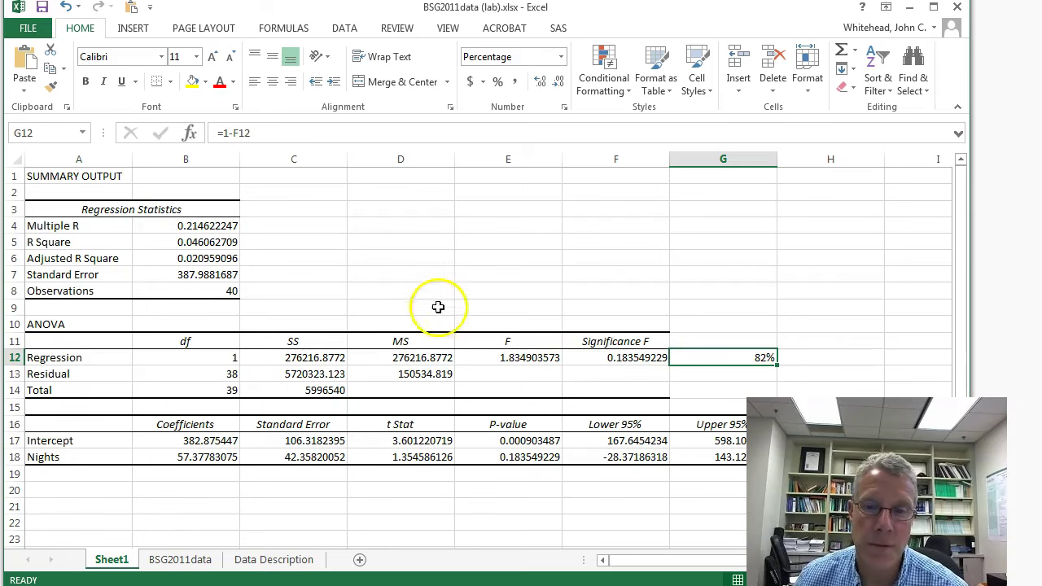
# - Clear the one-minus-Significance-F calculation from G12
pyautogui.click(380, 289)
pyautogui.moveTo(334, 274); pyautogui.dragTo(368, 291)
pyautogui.click(596, 288)
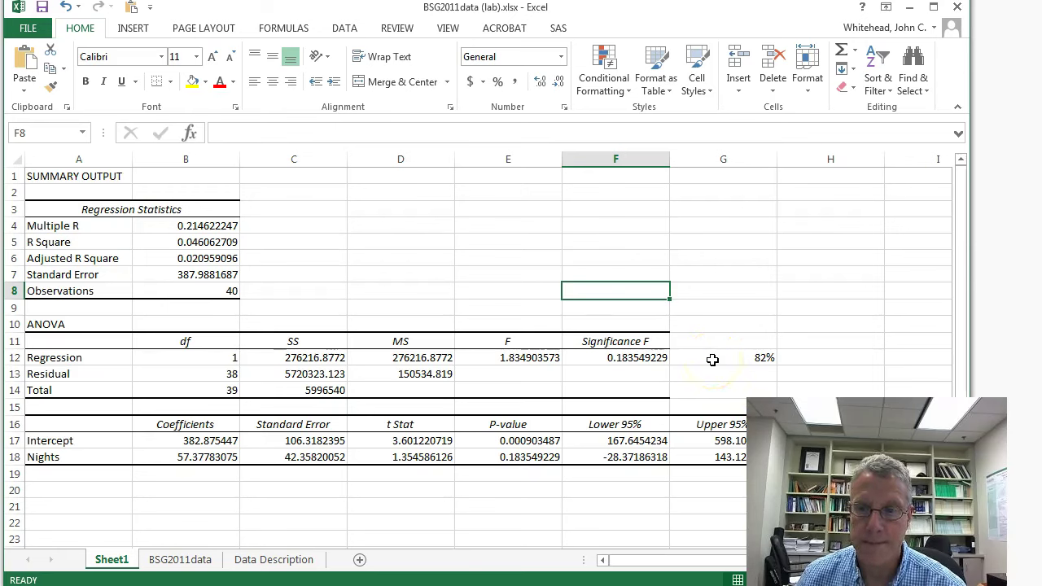
pyautogui.click(739, 359)
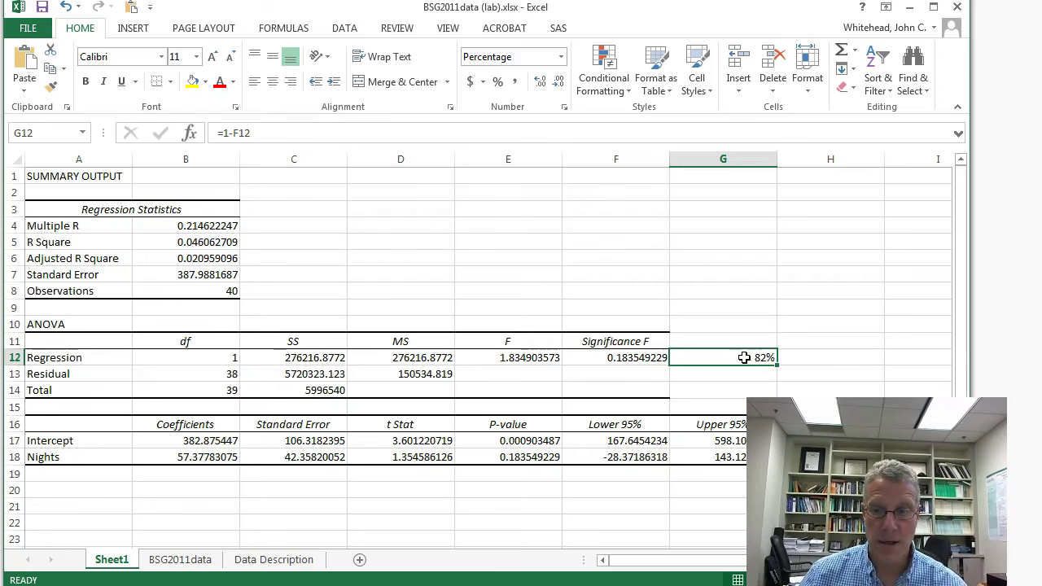
pyautogui.press('Delete')
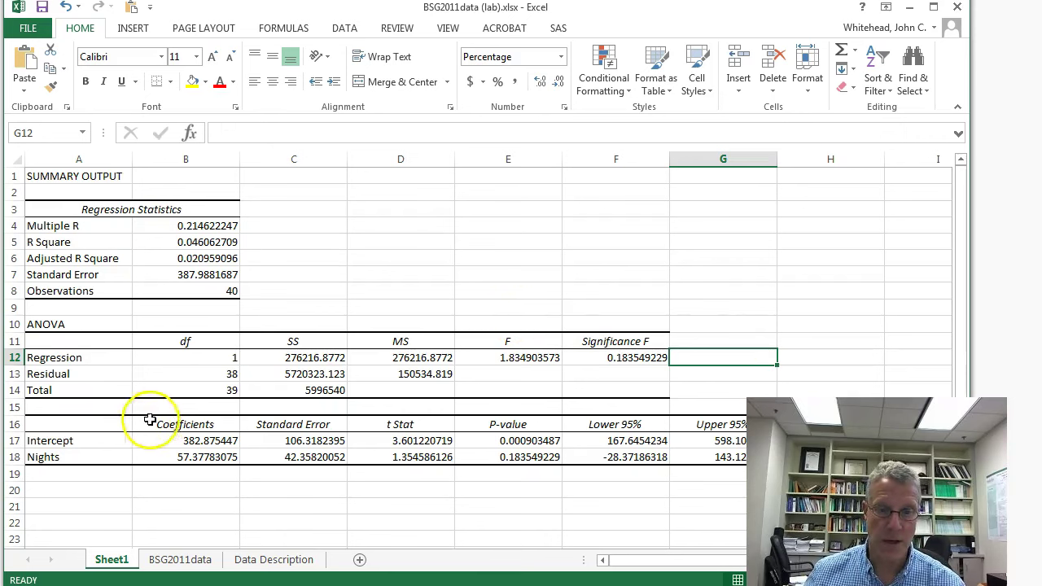
# - Examine the coefficients, standard errors and t statistics in A16:D18, and the F statistic with its significance in E12:F12
pyautogui.click(123, 425)
pyautogui.moveTo(124, 425); pyautogui.dragTo(423, 458)
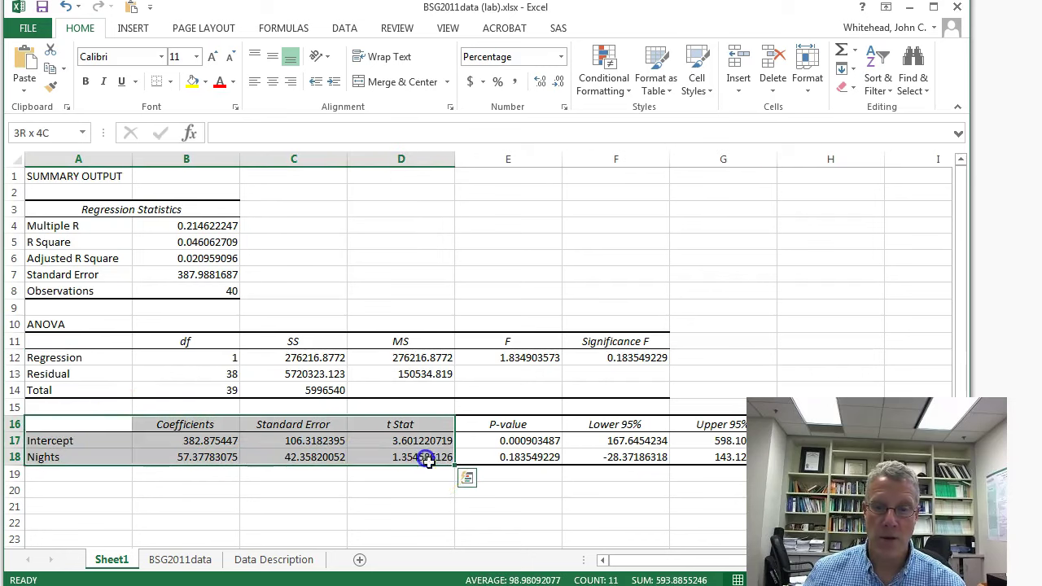
pyautogui.moveTo(533, 358); pyautogui.dragTo(602, 371)
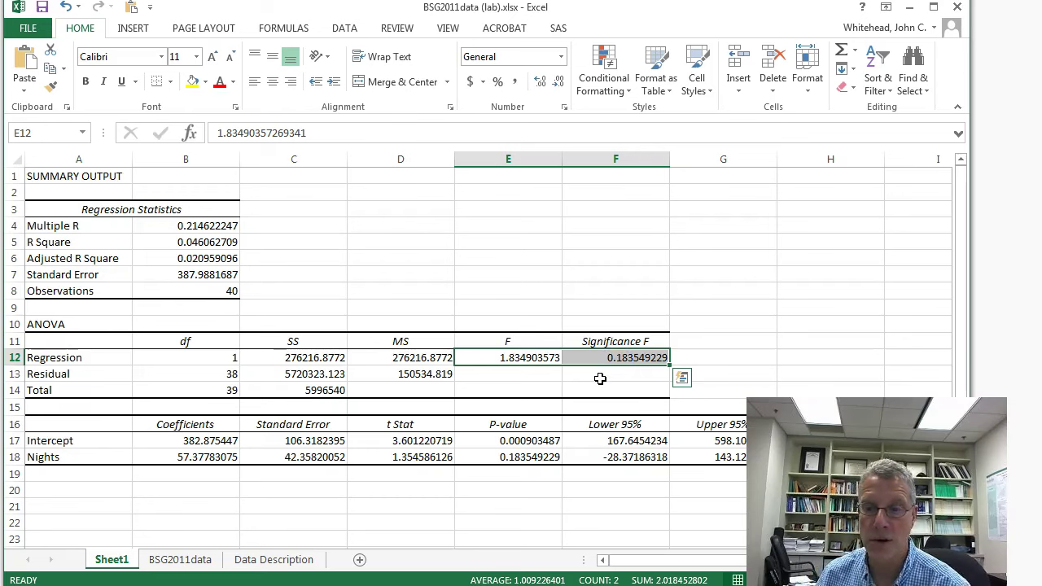
pyautogui.click(600, 379)
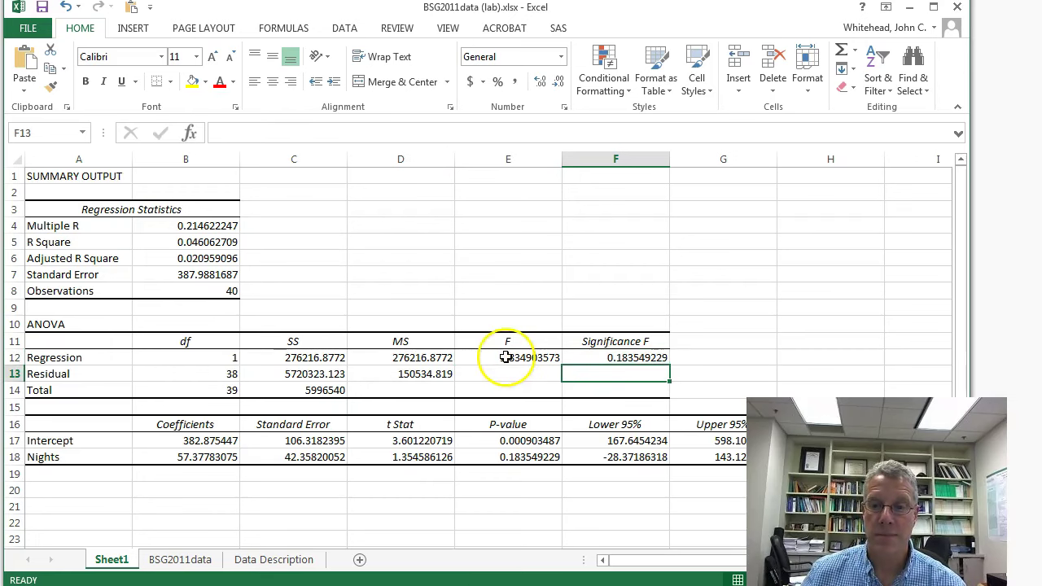
# - Round the displayed Intercept and Nights coefficients in B17:B18 to whole numbers
pyautogui.moveTo(499, 343); pyautogui.dragTo(570, 358)
pyautogui.click(577, 376)
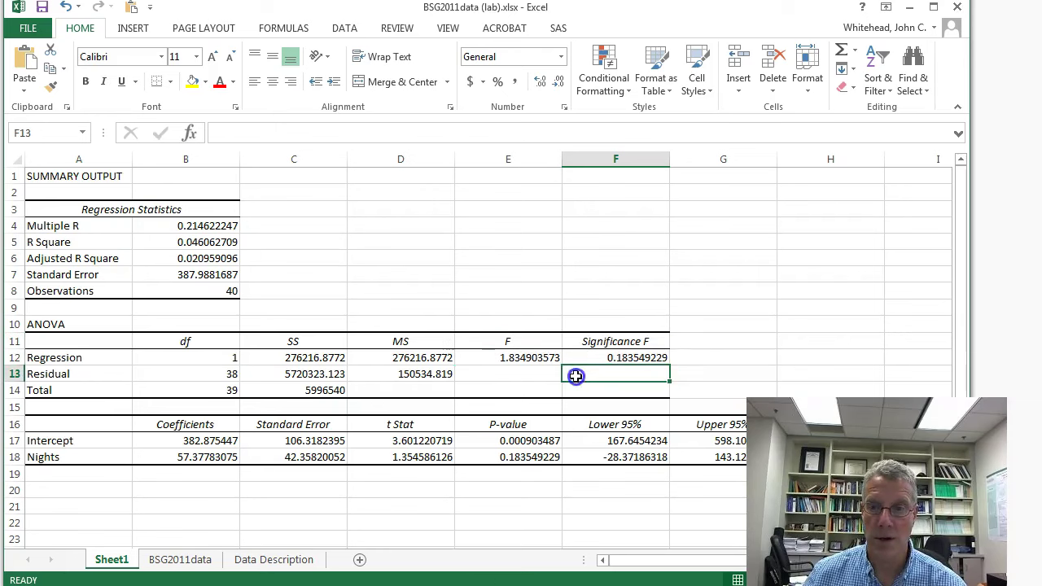
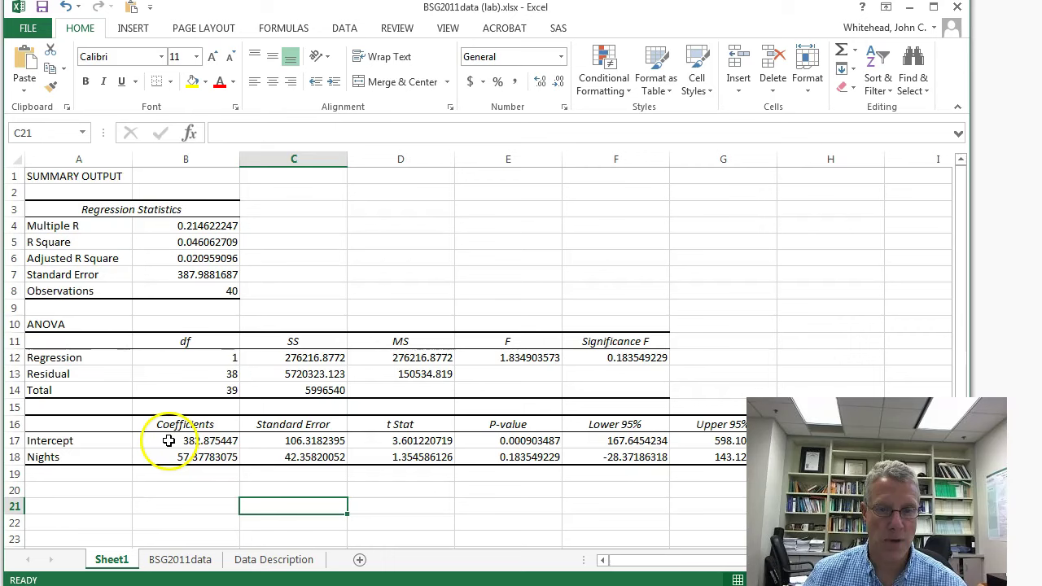
pyautogui.click(168, 440)
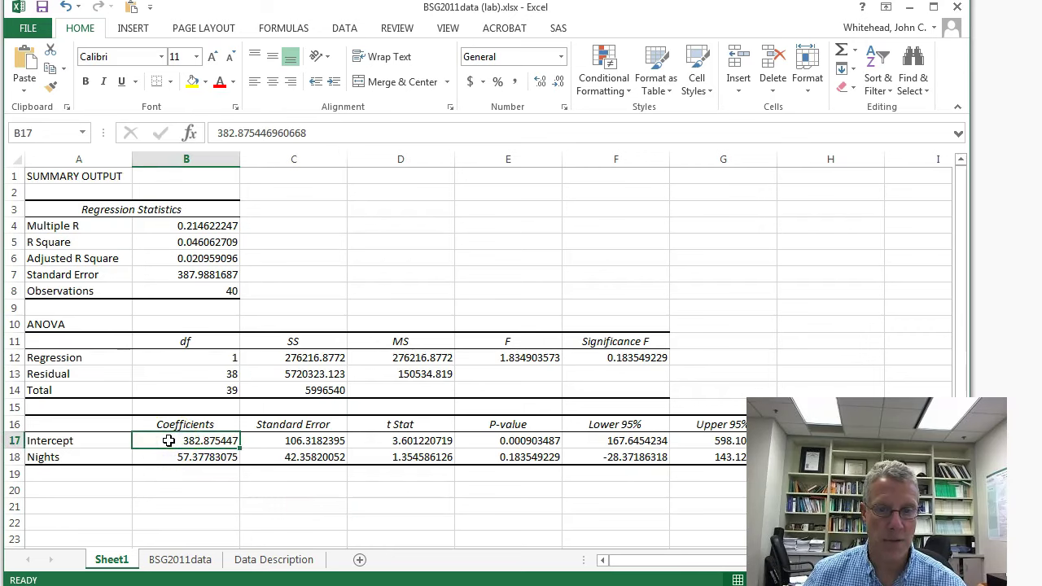
pyautogui.moveTo(169, 440); pyautogui.dragTo(163, 455)
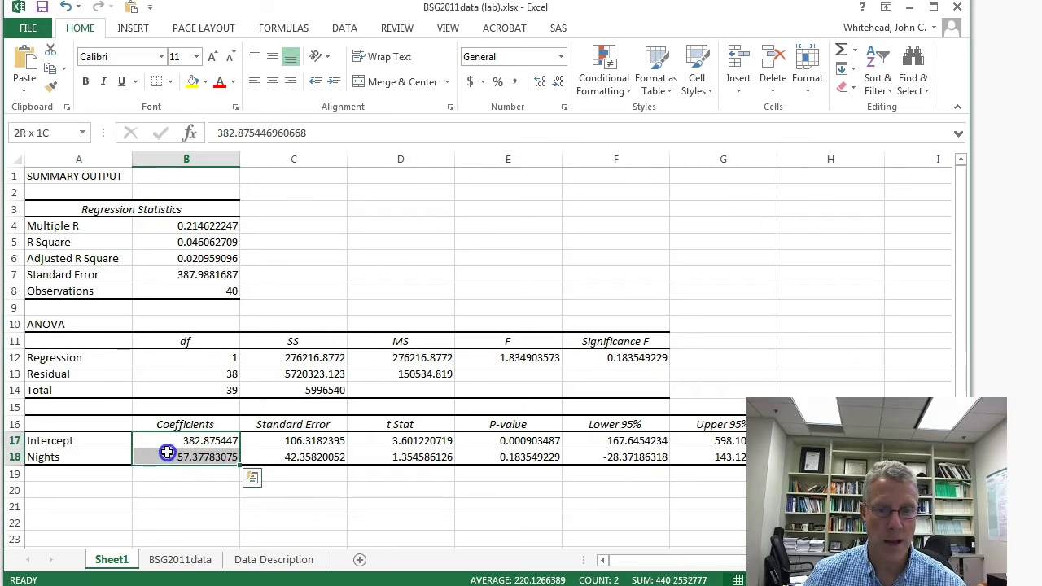
pyautogui.click(558, 84)
pyautogui.click(559, 85)
pyautogui.click(558, 85)
pyautogui.click(558, 85)
pyautogui.click(558, 84)
pyautogui.click(558, 84)
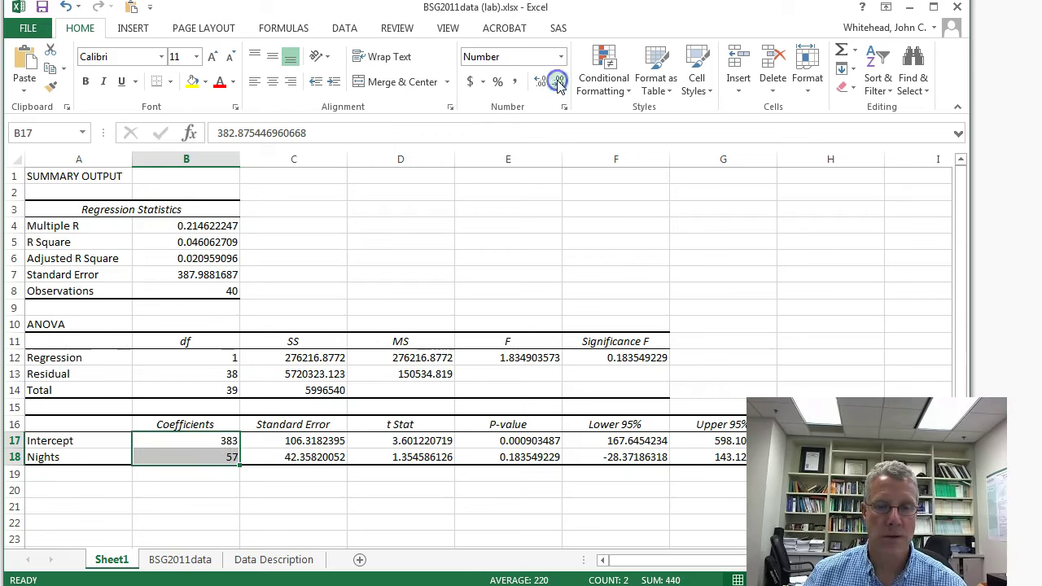
# - Examine the rounded Intercept and Nights coefficients in B17 and B18
pyautogui.click(336, 497)
pyautogui.click(195, 457)
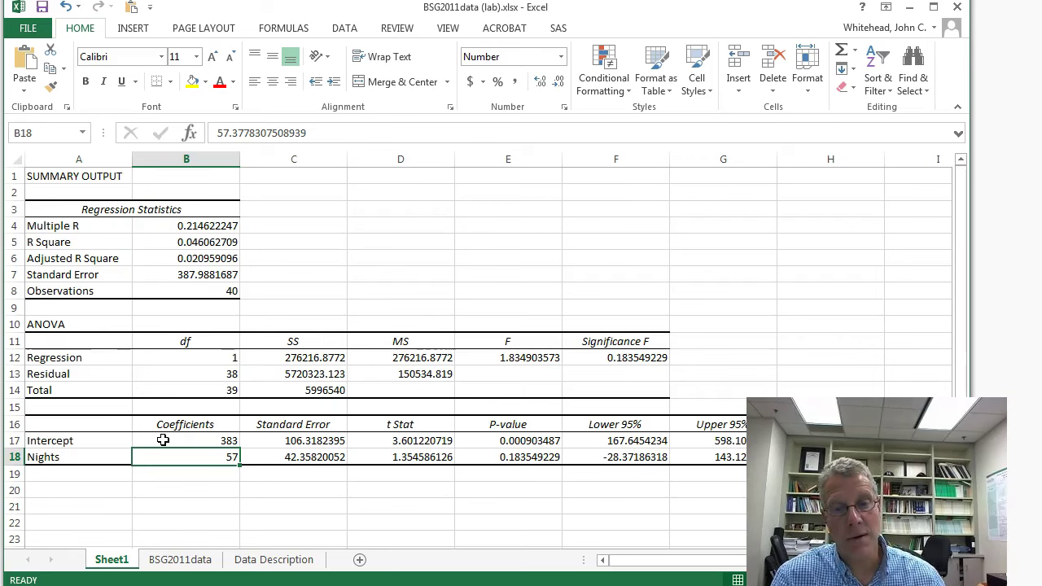
pyautogui.click(163, 439)
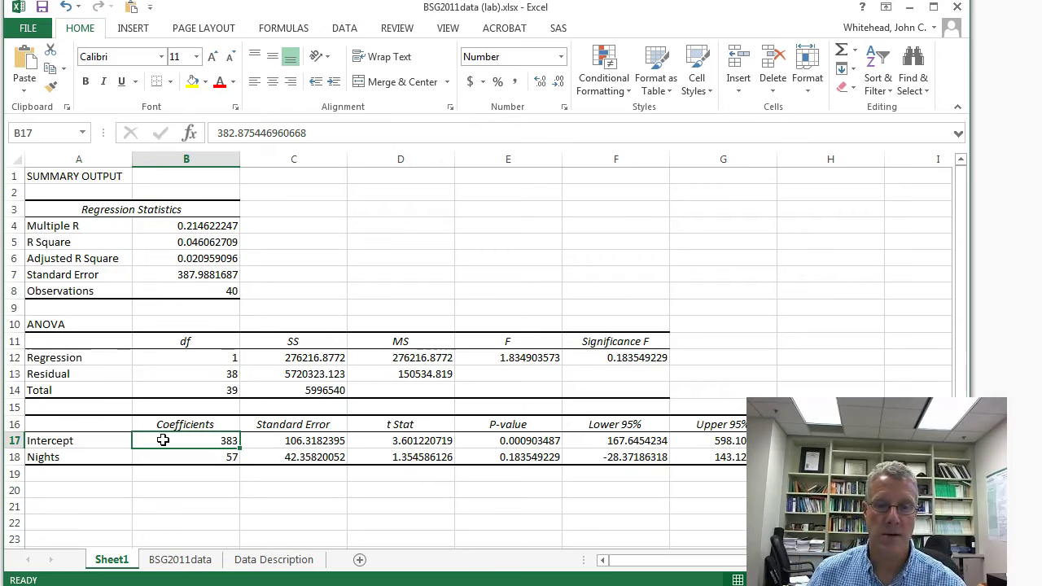
pyautogui.click(174, 457)
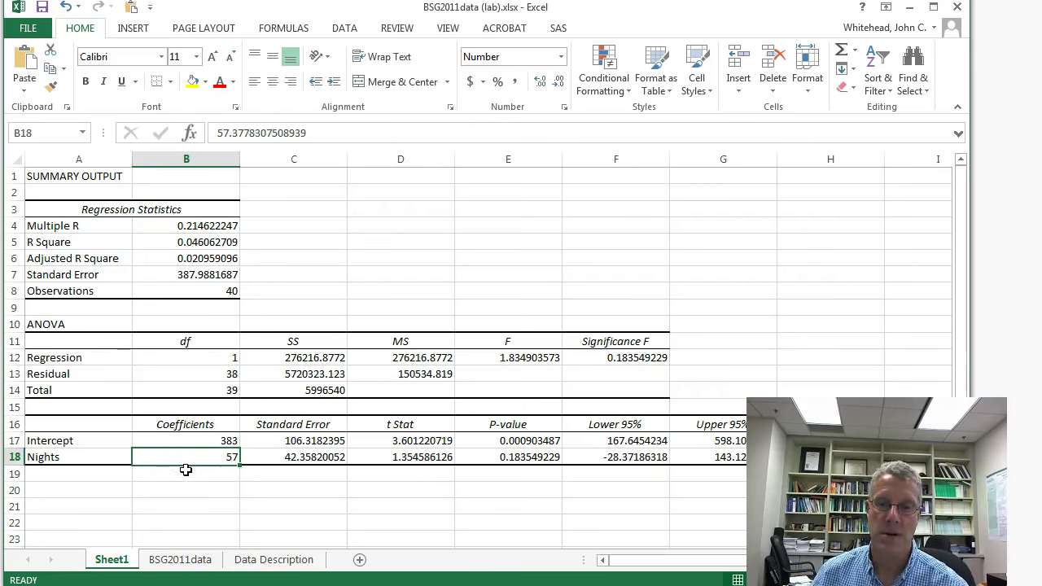
pyautogui.click(200, 440)
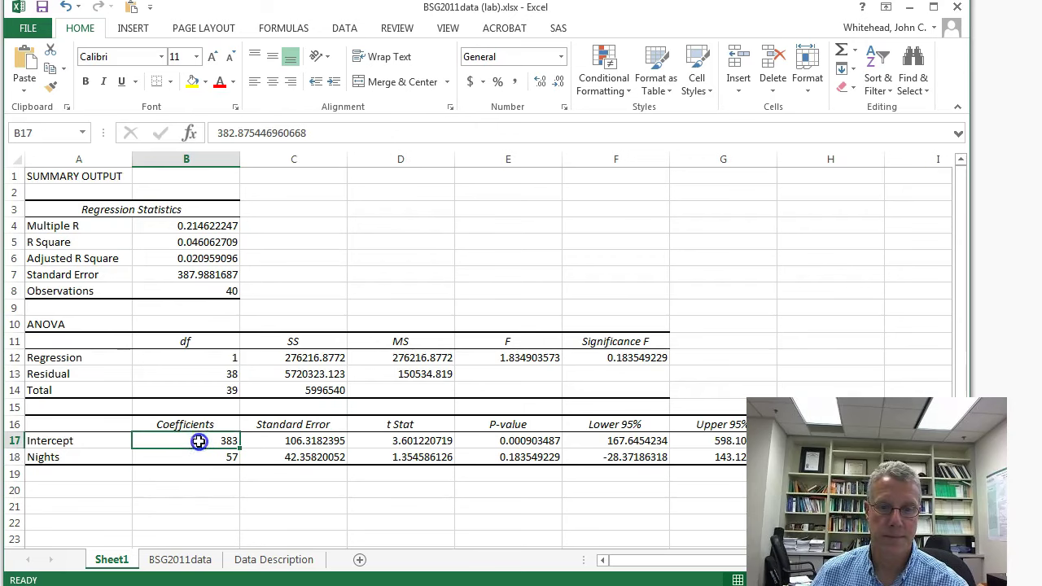
# - Undo the decimal-place reductions on the coefficients in B17:B18
pyautogui.click(66, 6)
pyautogui.click(65, 7)
pyautogui.click(65, 7)
pyautogui.click(65, 6)
pyautogui.click(65, 7)
pyautogui.click(65, 7)
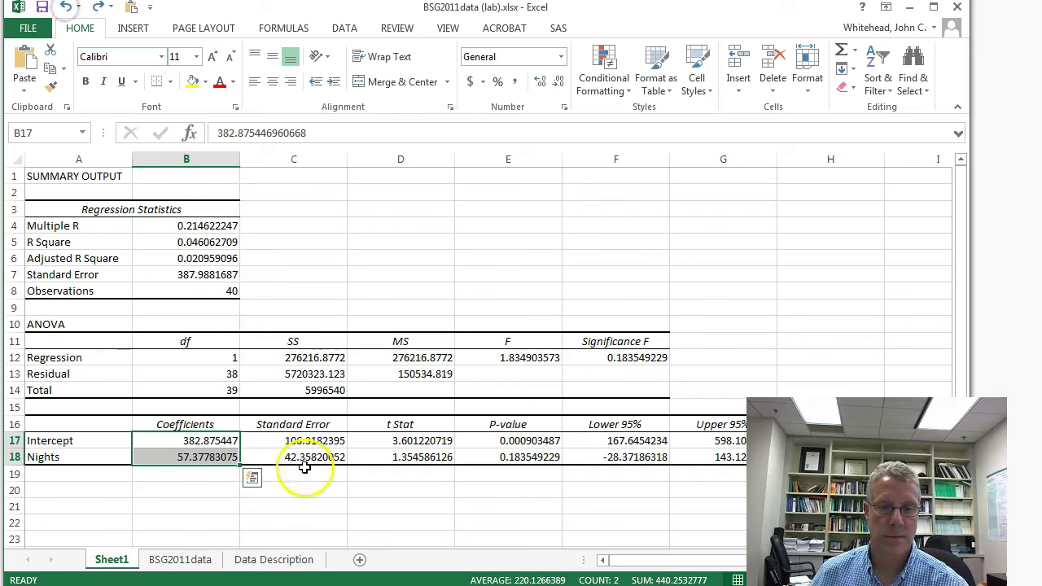
pyautogui.click(228, 490)
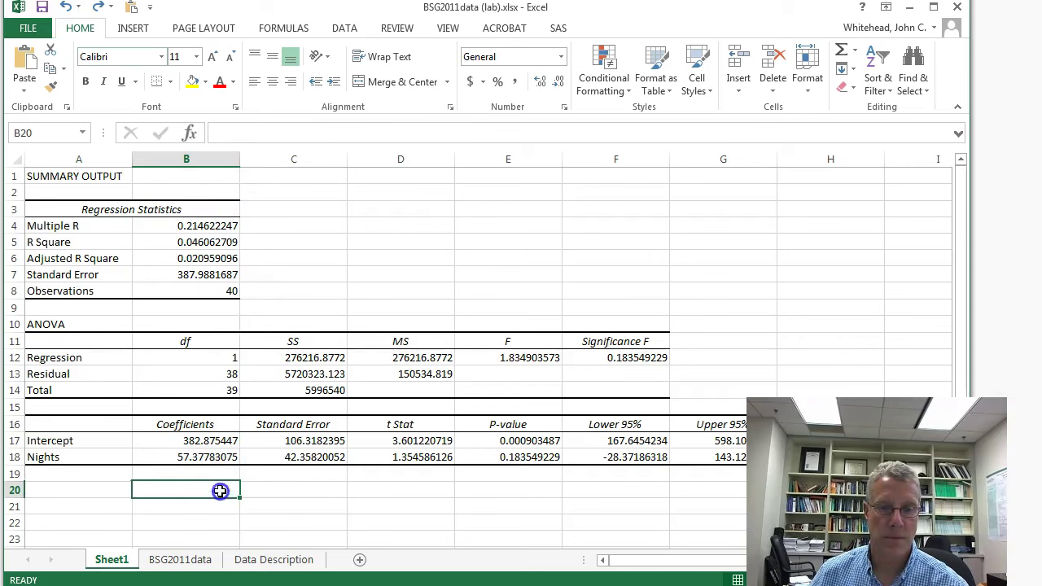
# - Examine the Intercept's coefficient, standard error, t statistic and P-value in B17:E17
pyautogui.click(208, 441)
pyautogui.click(286, 441)
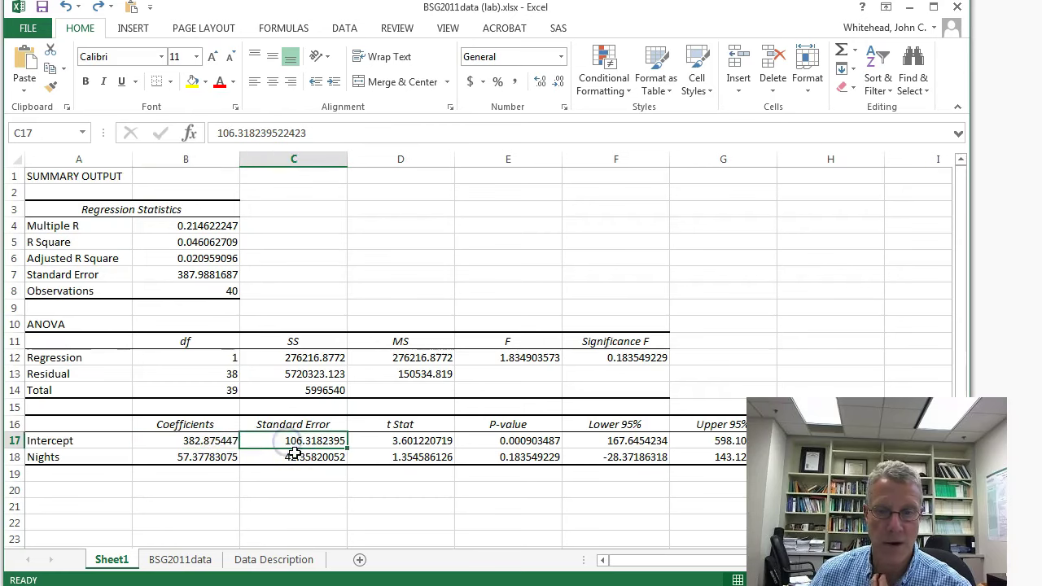
pyautogui.click(386, 441)
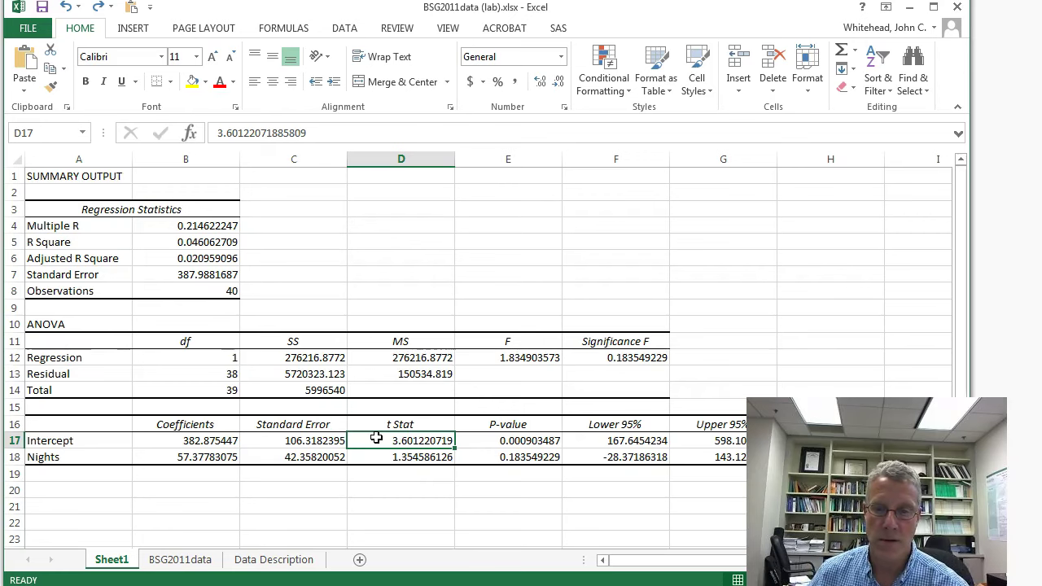
pyautogui.click(473, 441)
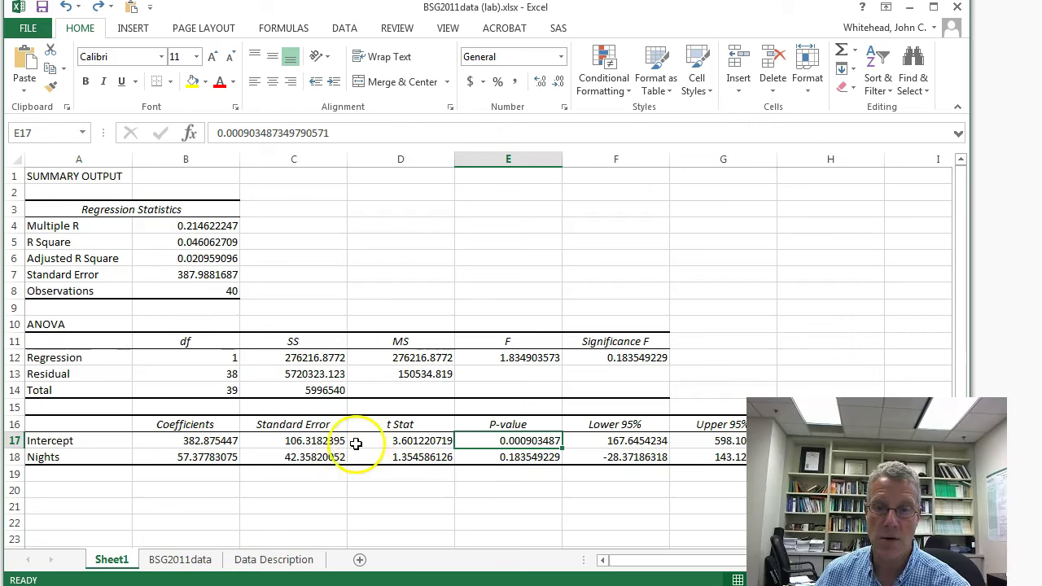
pyautogui.moveTo(213, 440); pyautogui.dragTo(383, 441)
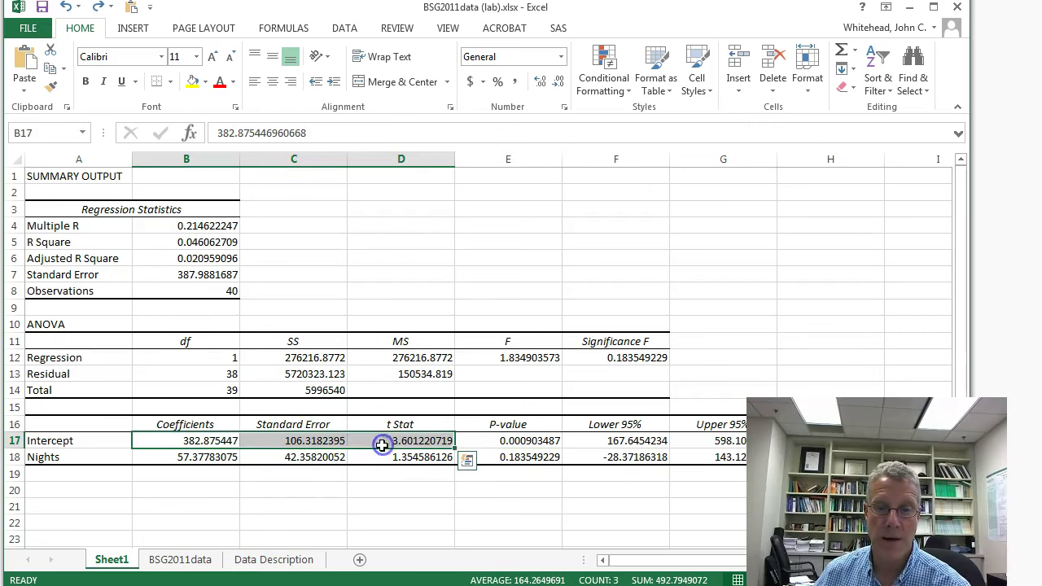
pyautogui.click(227, 441)
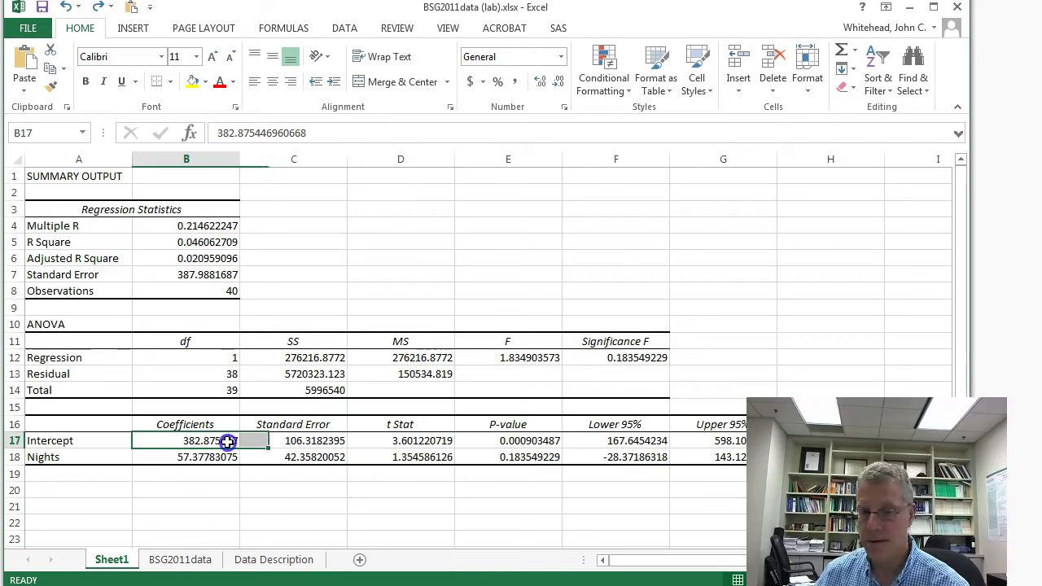
pyautogui.click(203, 500)
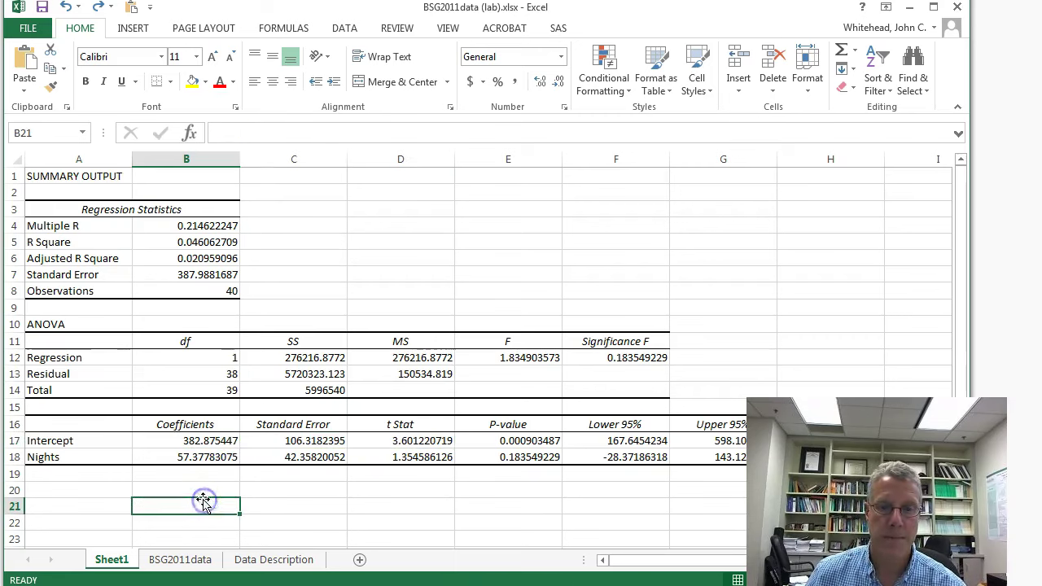
# - Examine the Nights coefficient, standard error, t statistic and P-value in row 18, and compare the P-value with Significance F in F12
pyautogui.click(201, 459)
pyautogui.click(323, 458)
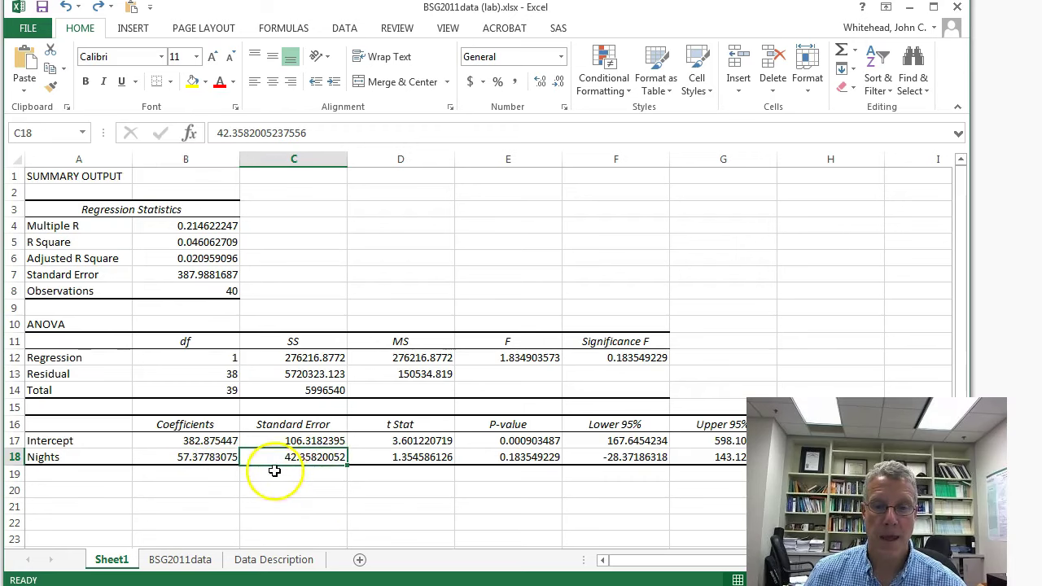
pyautogui.click(380, 457)
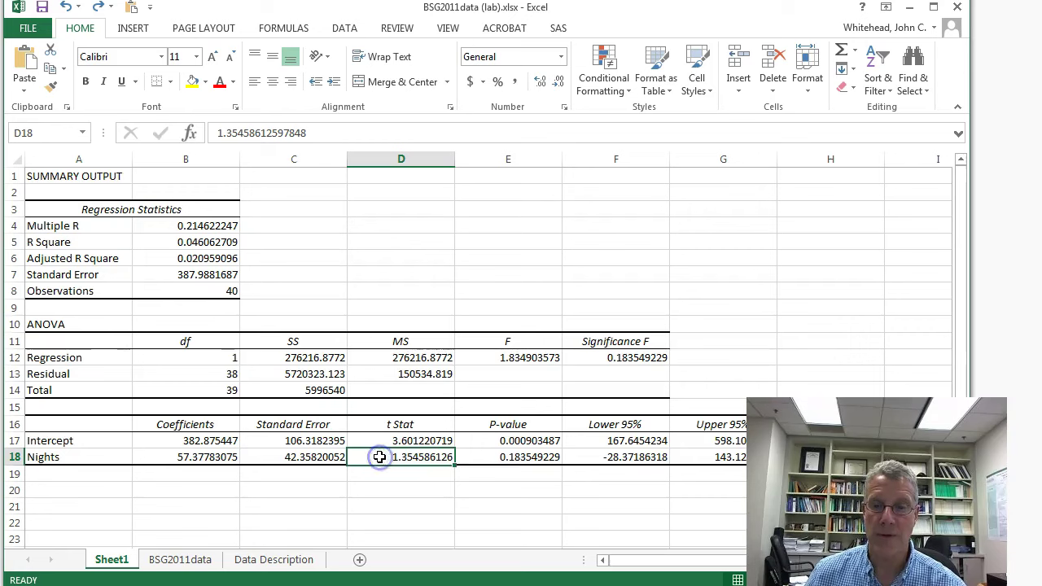
pyautogui.click(492, 457)
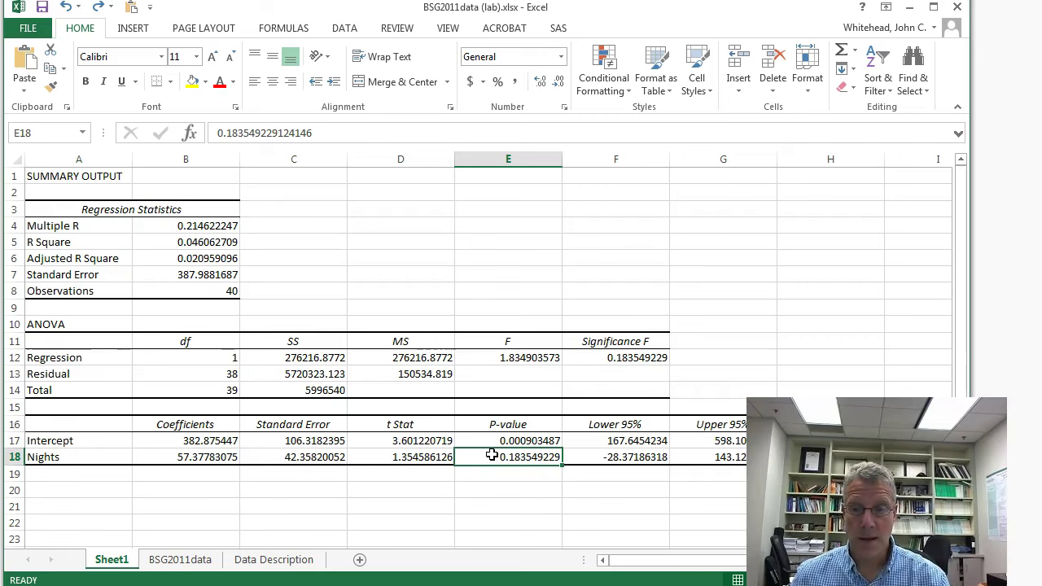
pyautogui.click(474, 455)
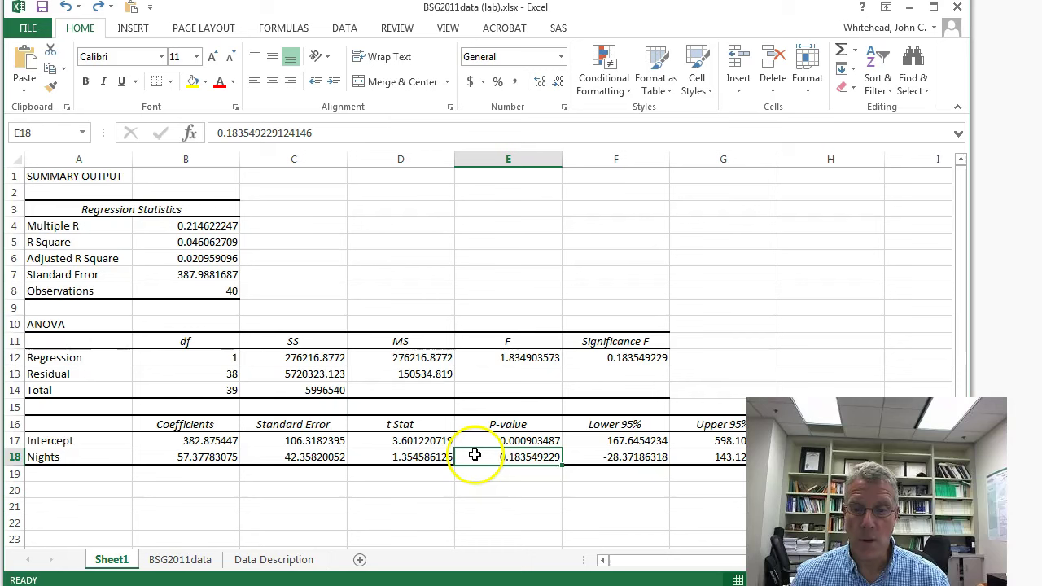
pyautogui.click(244, 455)
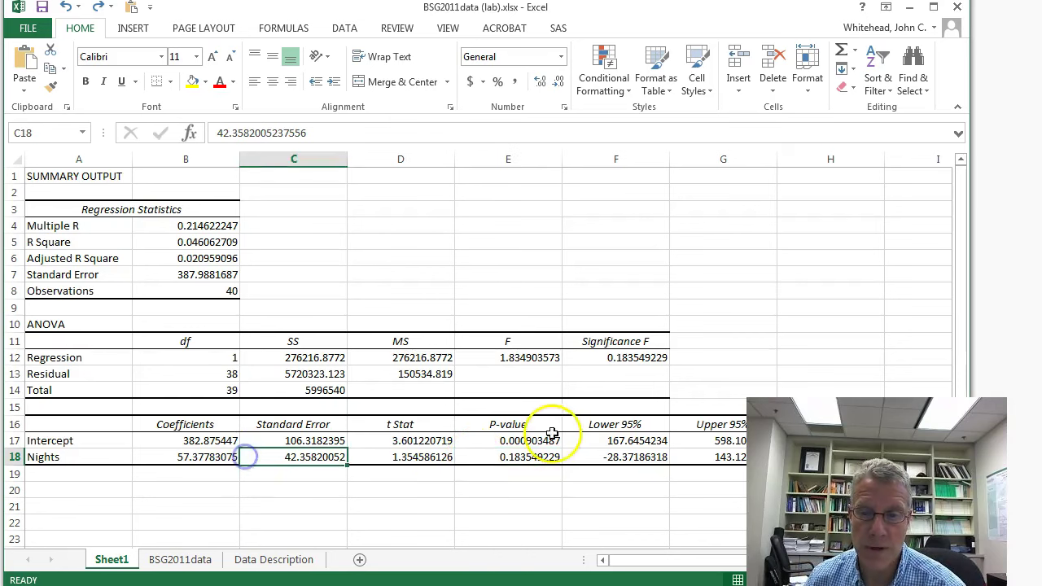
pyautogui.moveTo(537, 441); pyautogui.dragTo(512, 452)
pyautogui.click(516, 455)
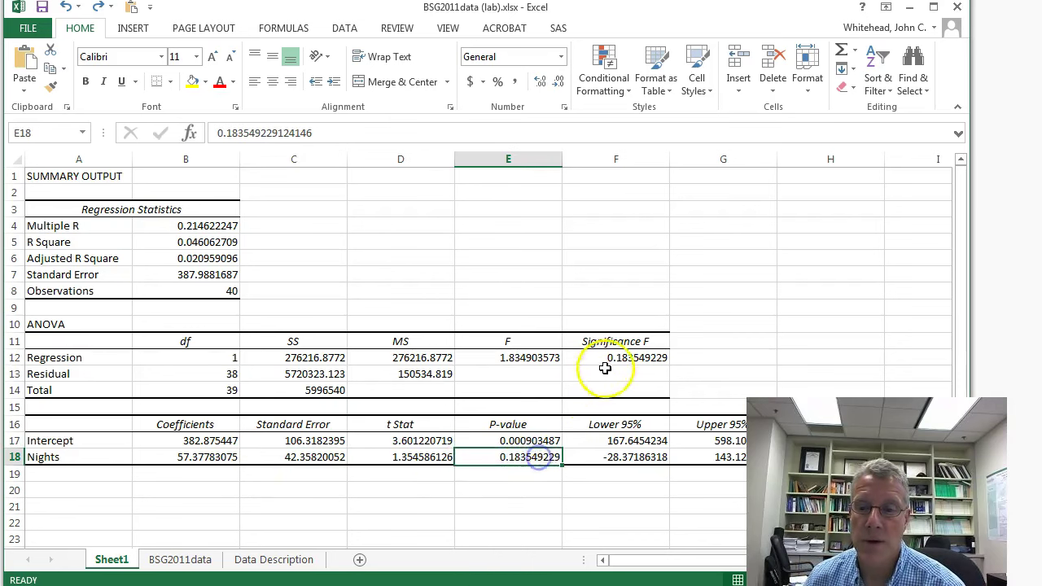
pyautogui.click(608, 361)
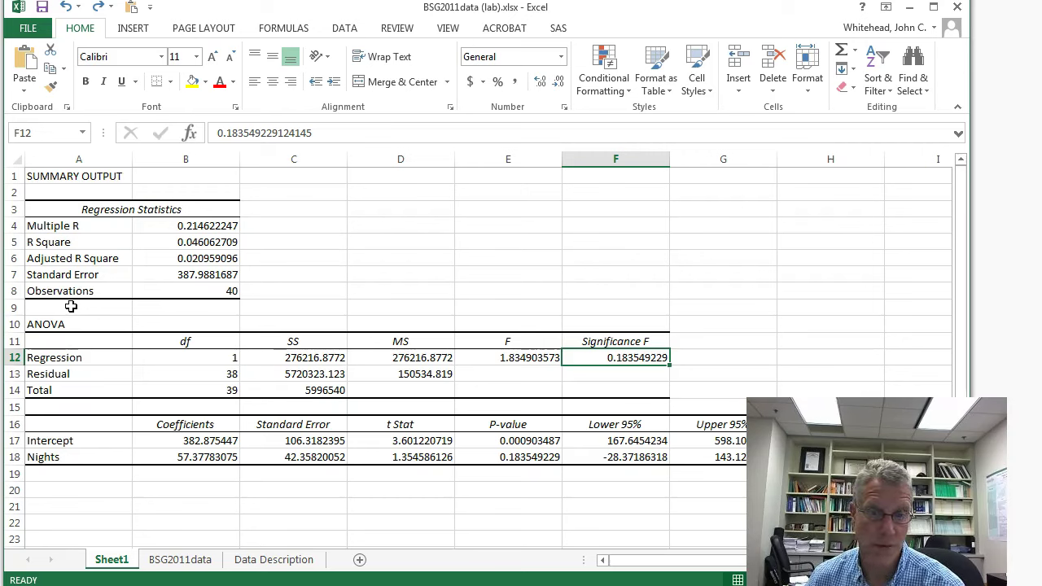
# - Start a Regression analysis on the BSG2011data sheet with the Yes column, $E$1:$E$51, as the Input Y Range
pyautogui.click(179, 561)
pyautogui.click(363, 288)
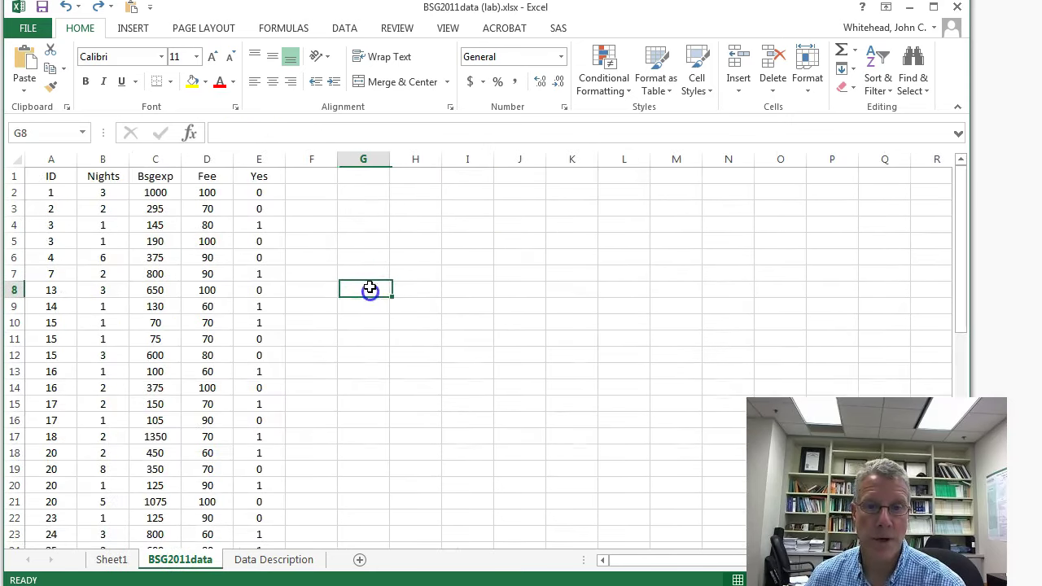
pyautogui.click(344, 27)
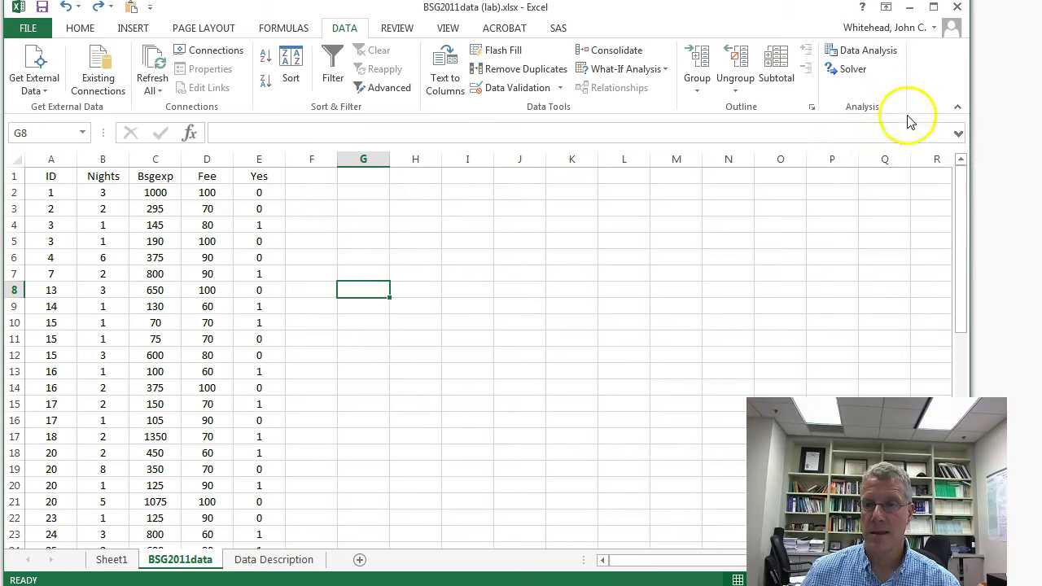
pyautogui.click(869, 51)
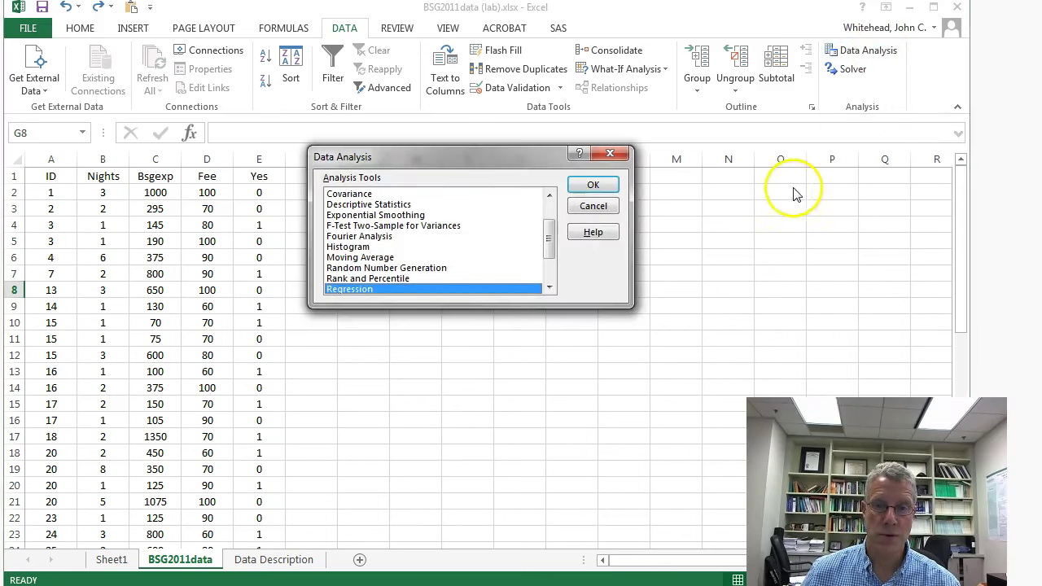
pyautogui.click(592, 184)
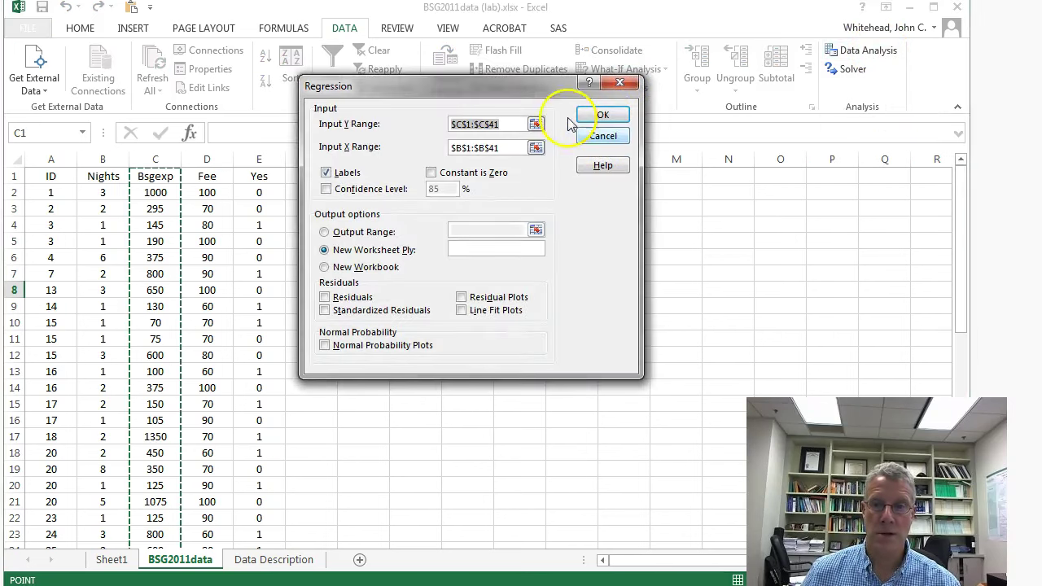
pyautogui.moveTo(534, 89); pyautogui.dragTo(587, 80)
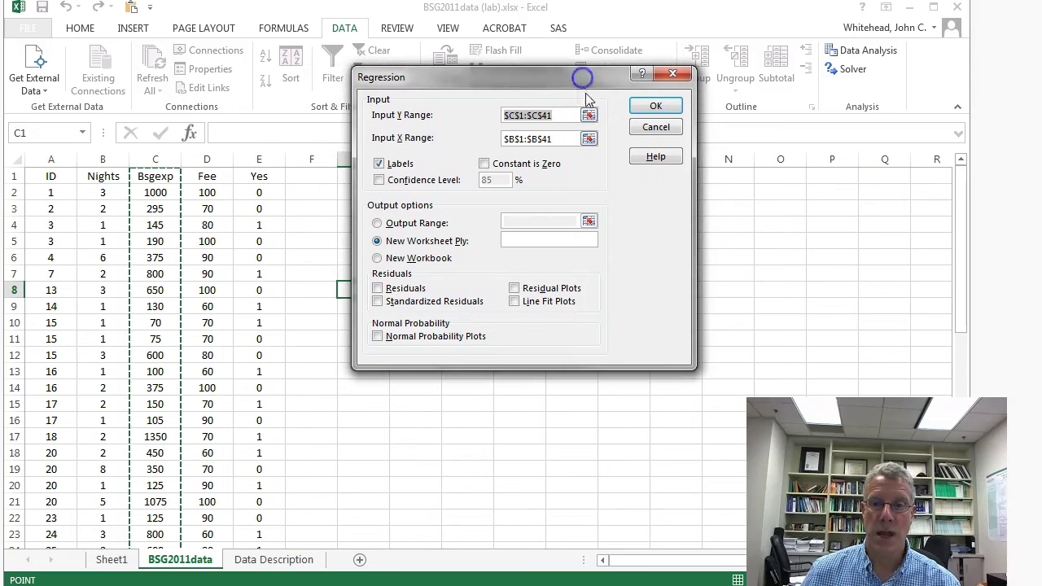
pyautogui.click(588, 115)
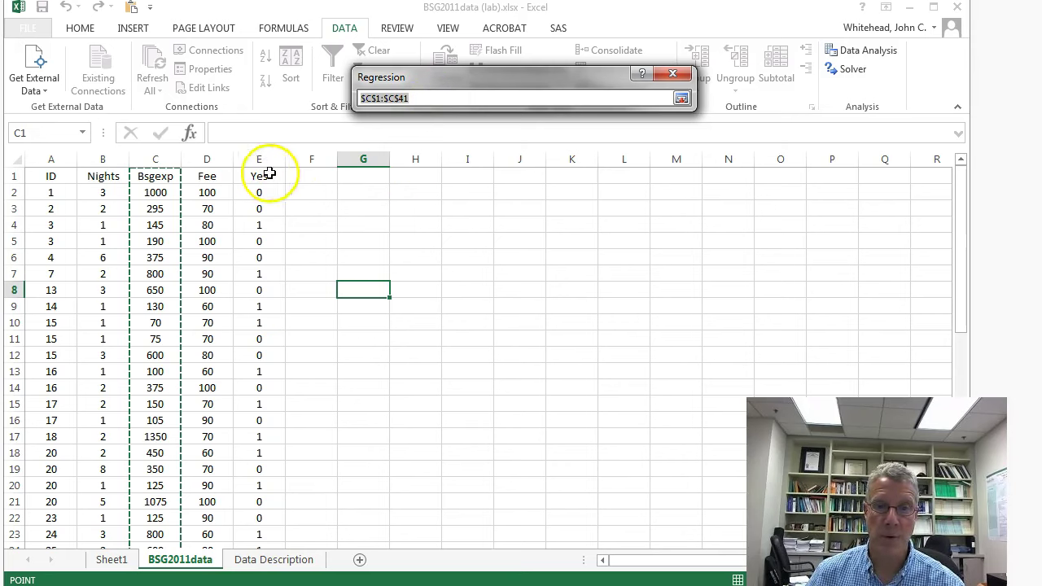
pyautogui.moveTo(269, 173); pyautogui.dragTo(265, 513)
pyautogui.click(681, 98)
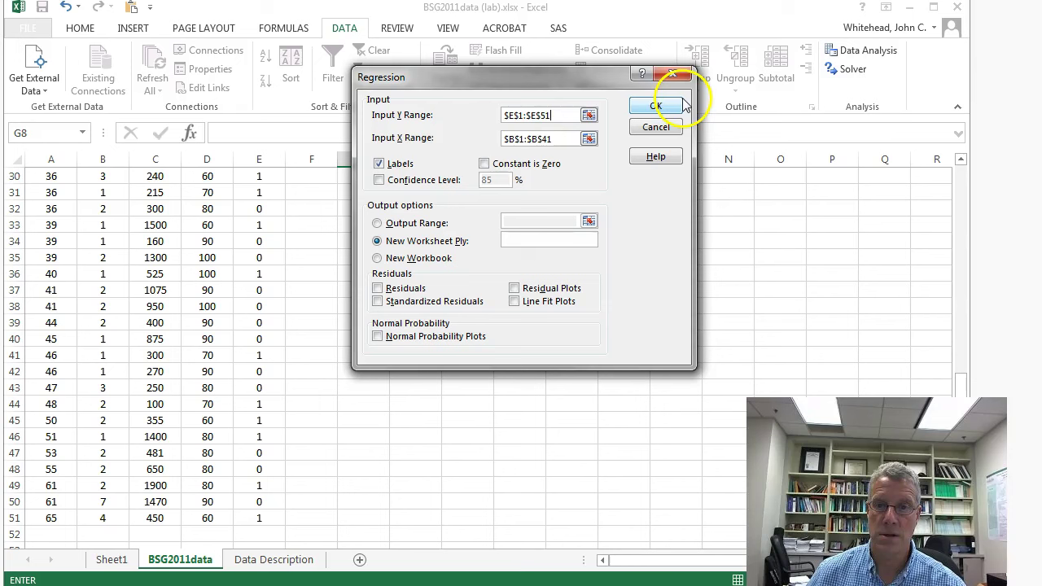
# - Set the regression's Input X Range to the Fee column, $D$1:$D$51, and check both input ranges
pyautogui.click(588, 138)
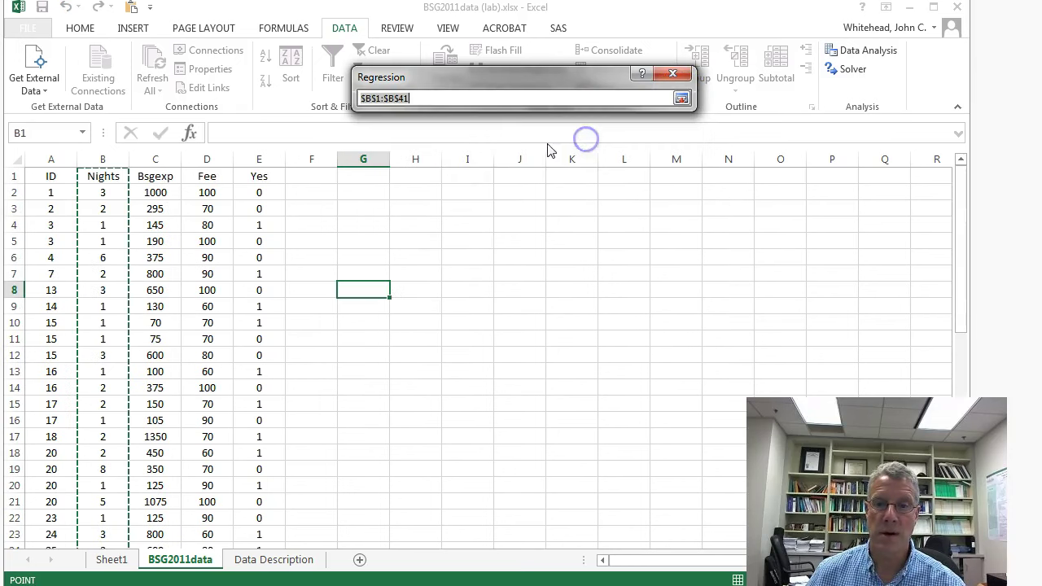
pyautogui.moveTo(210, 176); pyautogui.dragTo(207, 511)
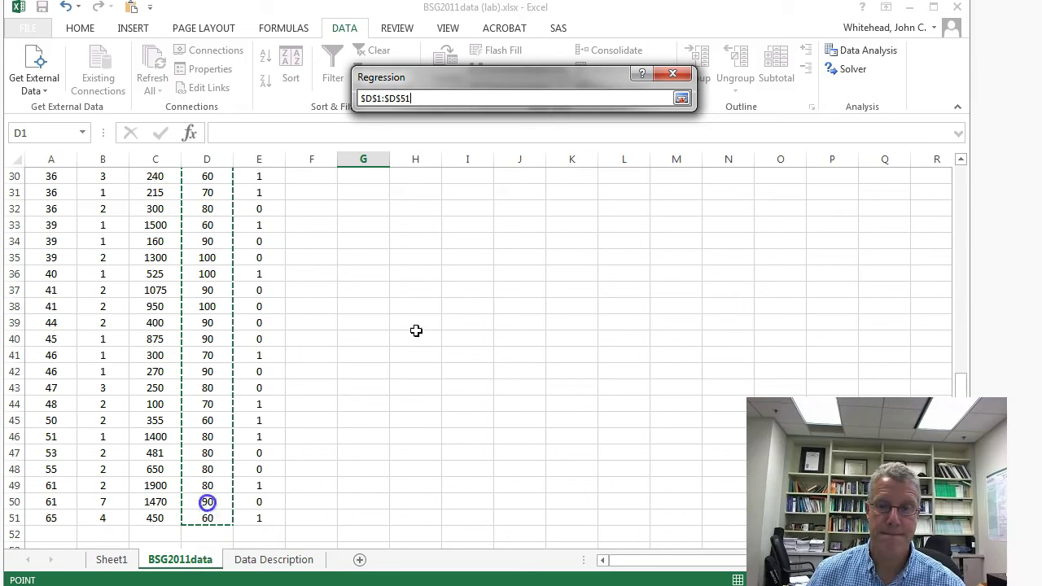
pyautogui.click(682, 97)
pyautogui.scroll(10, 266, 258)
pyautogui.moveTo(458, 82); pyautogui.dragTo(461, 129)
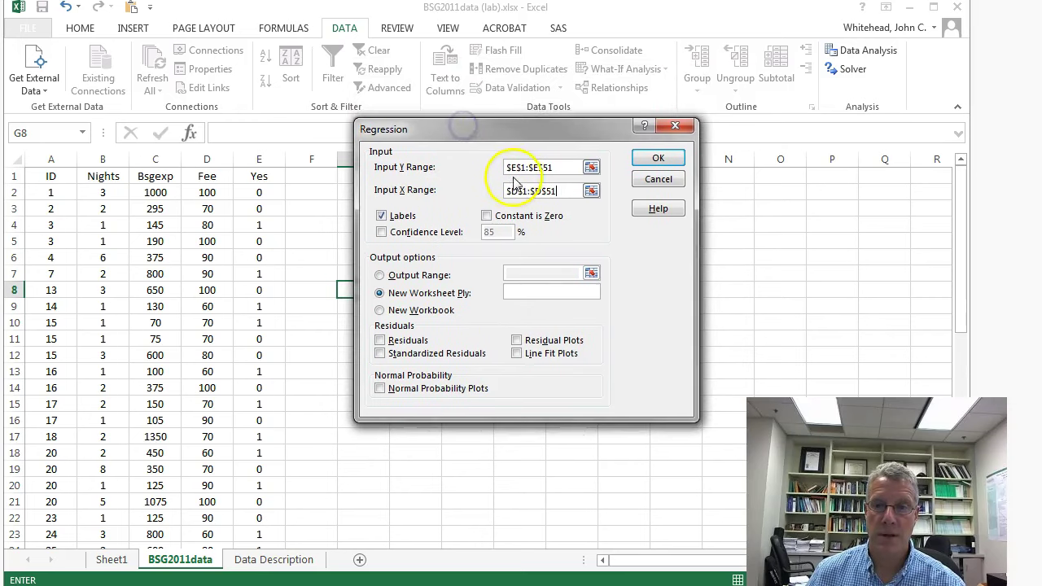
pyautogui.click(558, 169)
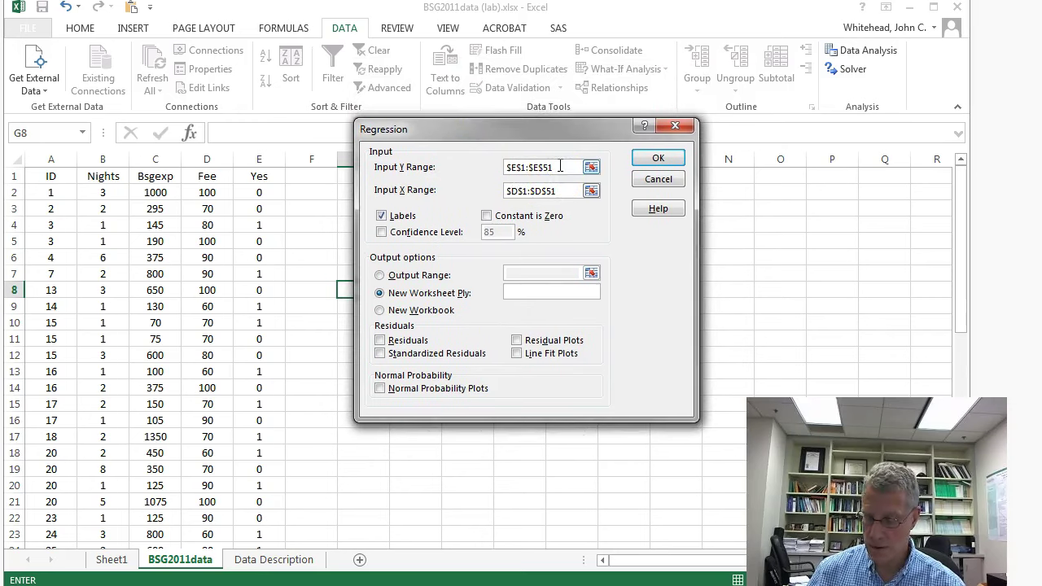
# - Correct the regression's Y range to $E$1:$E$41 and X range to $D$1:$D$41, and run it with Labels to a new worksheet
pyautogui.press('Left')
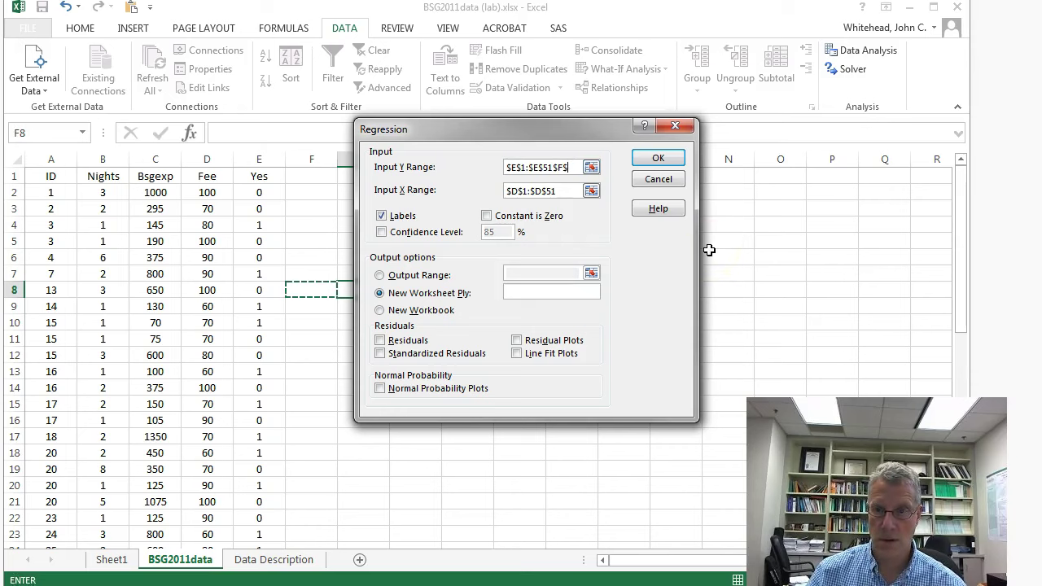
pyautogui.click(541, 168)
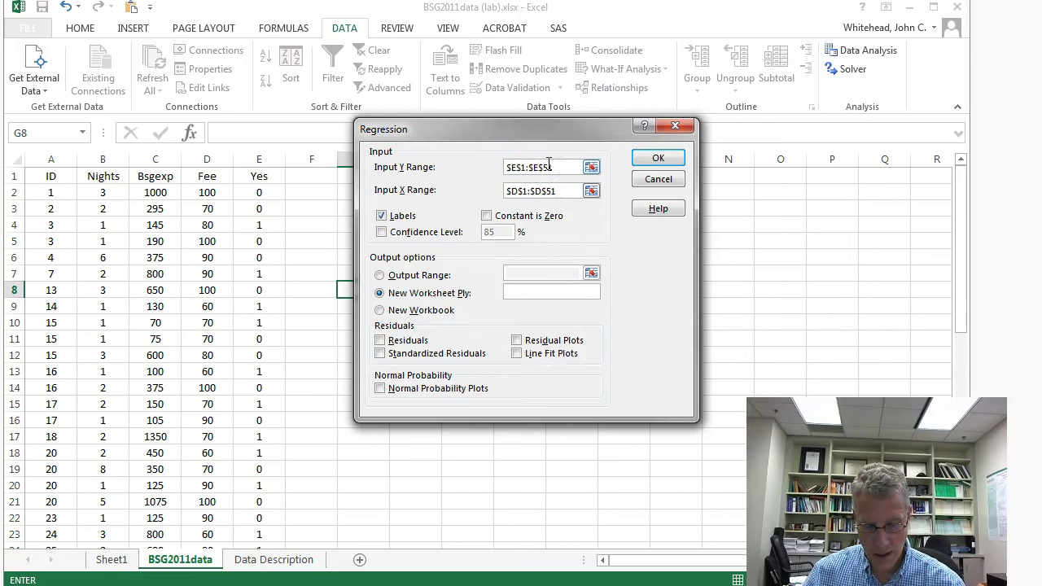
pyautogui.click(547, 190)
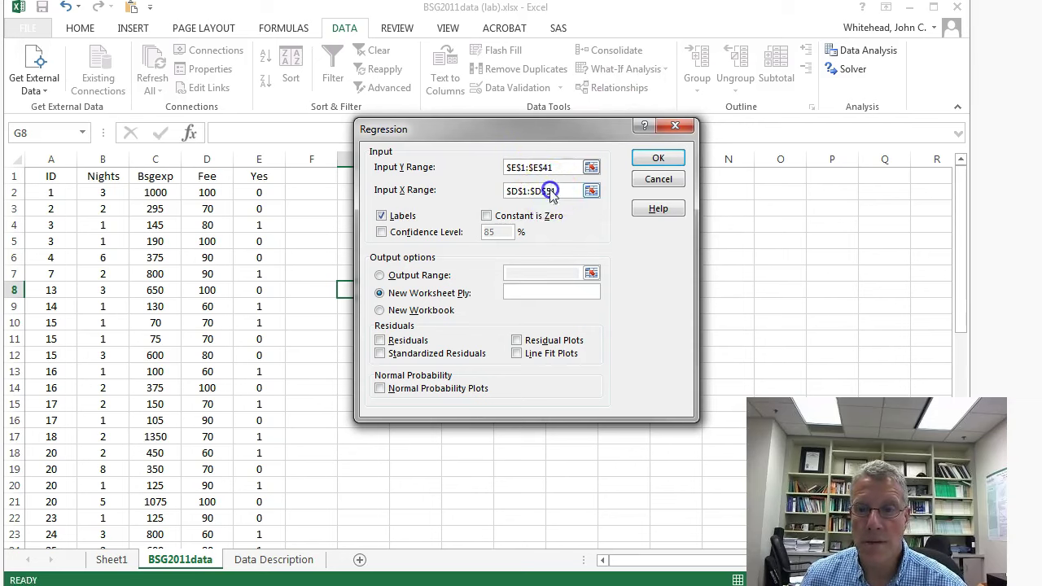
pyautogui.click(589, 241)
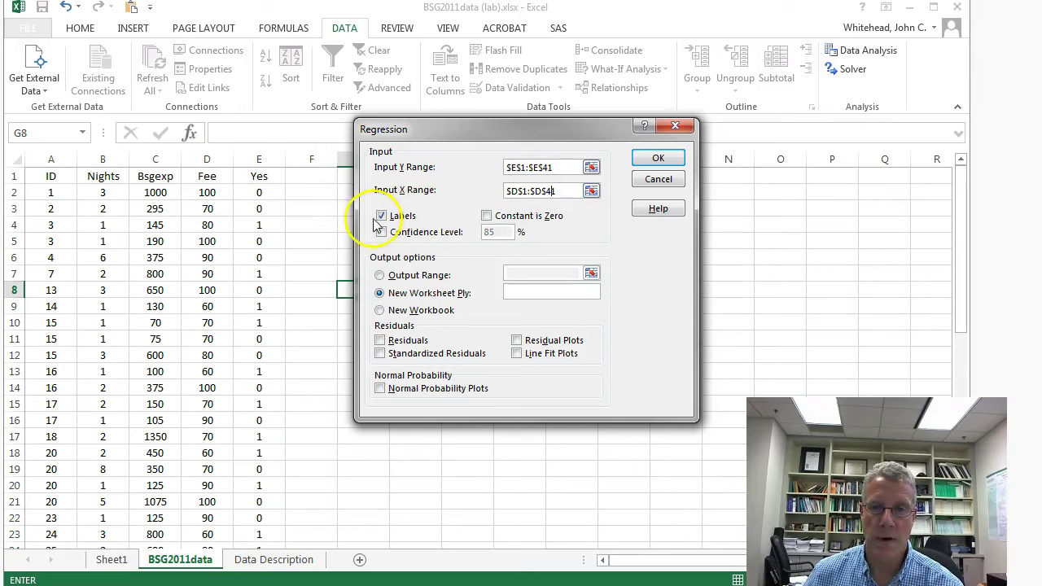
pyautogui.click(658, 157)
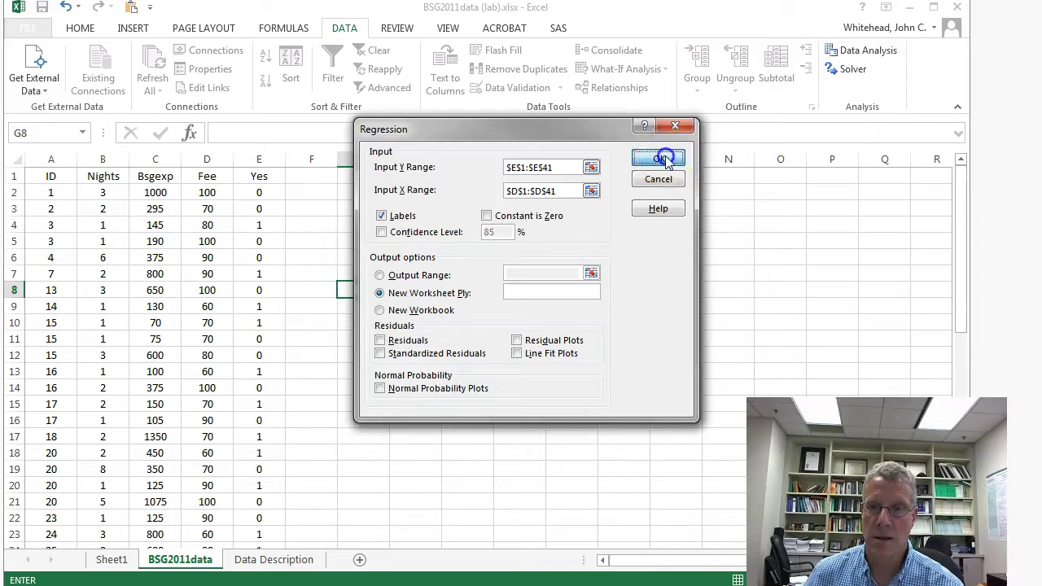
# - Widen the columns of the new regression output so that all labels and values fit
pyautogui.click(244, 189)
pyautogui.moveTo(27, 158); pyautogui.dragTo(511, 156)
pyautogui.moveTo(439, 157); pyautogui.dragTo(484, 160)
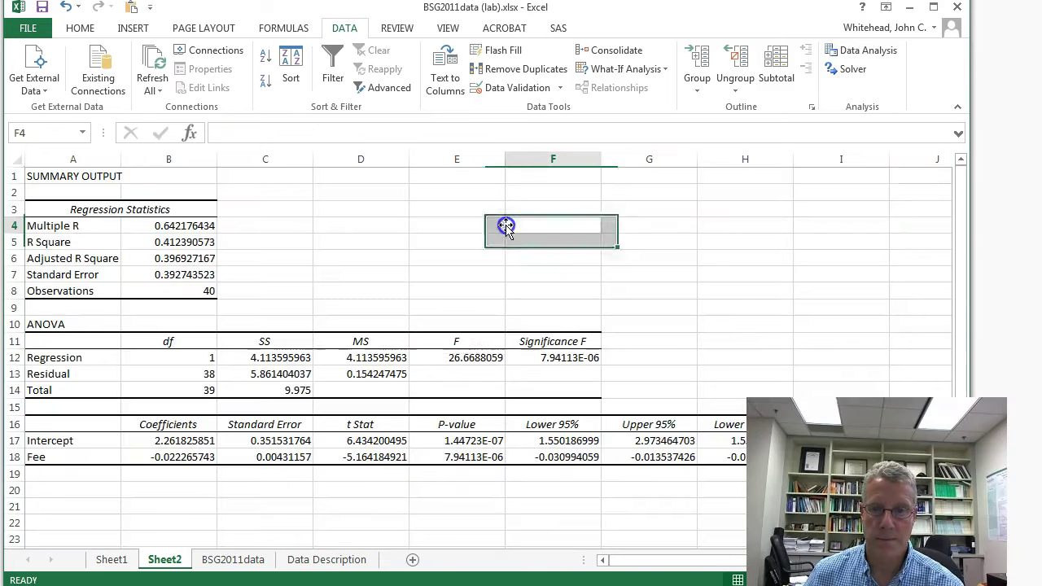
pyautogui.click(507, 226)
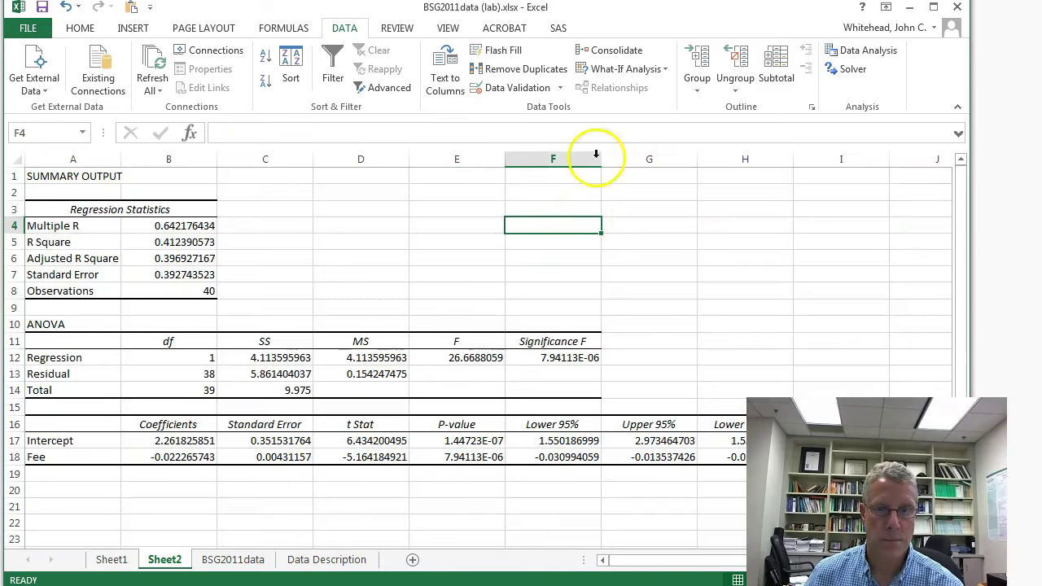
# - Examine R Square in B5, the F statistic in E12 and Significance F in F12 of the Fee regression
pyautogui.click(438, 258)
pyautogui.click(180, 243)
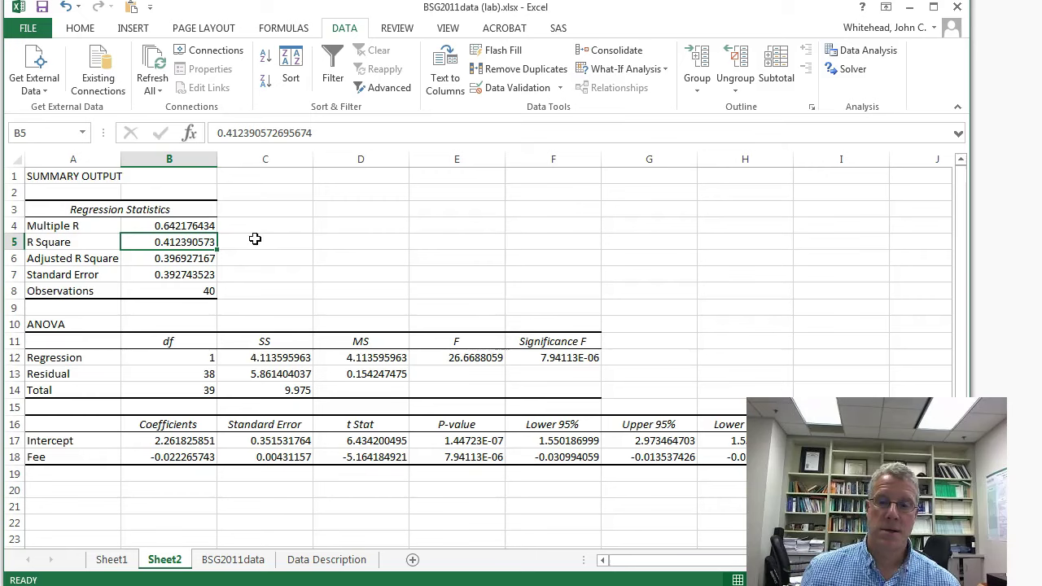
pyautogui.click(455, 359)
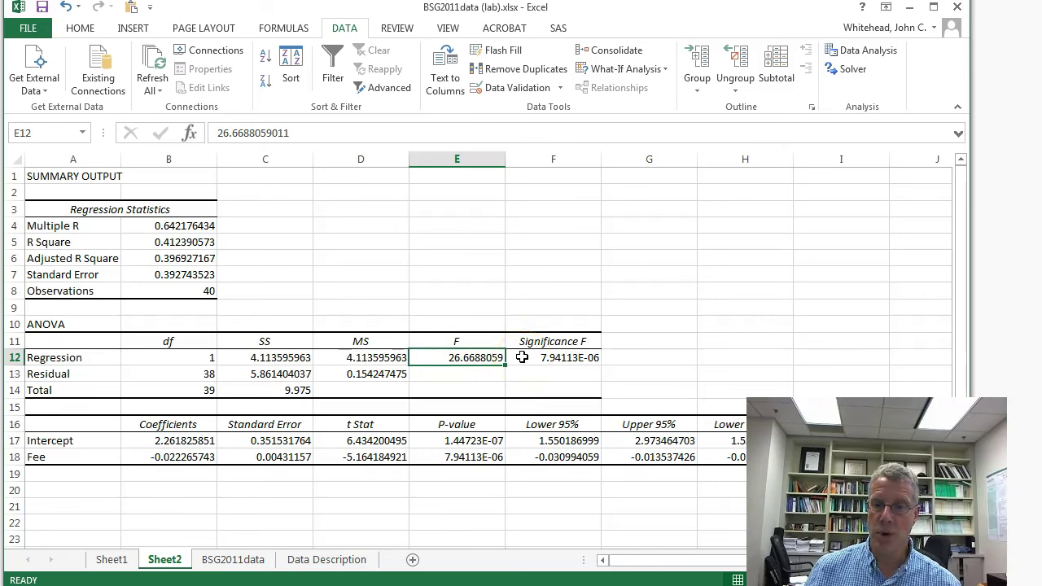
pyautogui.click(589, 365)
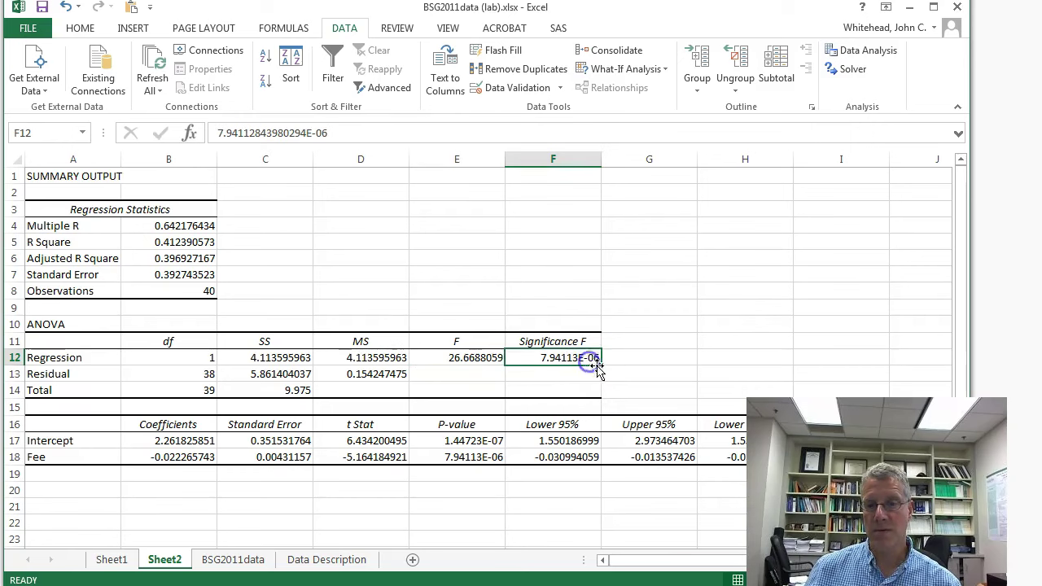
pyautogui.click(633, 356)
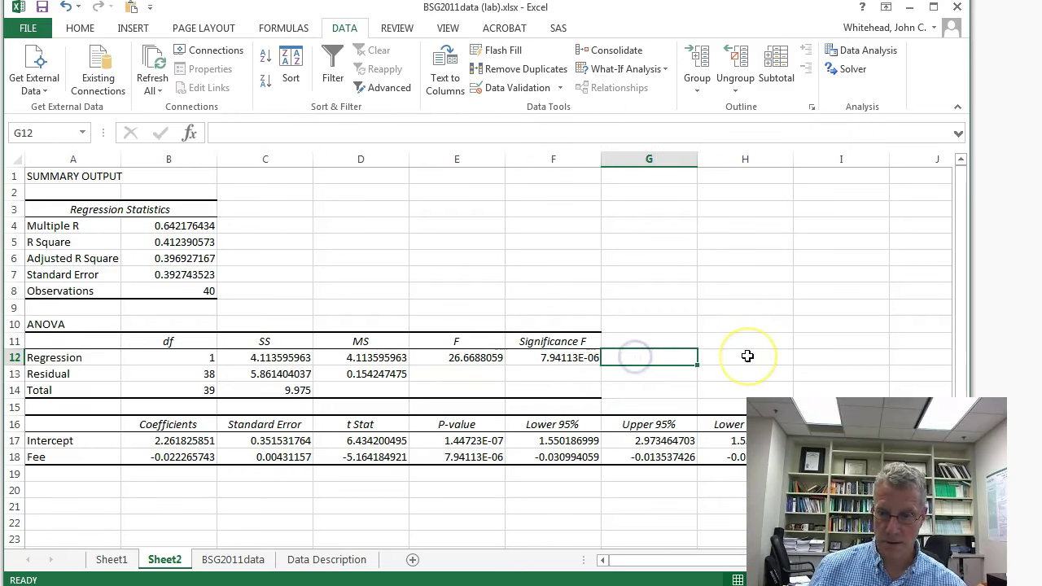
# - Format Significance F in F12 as a Number with 7 decimal places
pyautogui.click(539, 360)
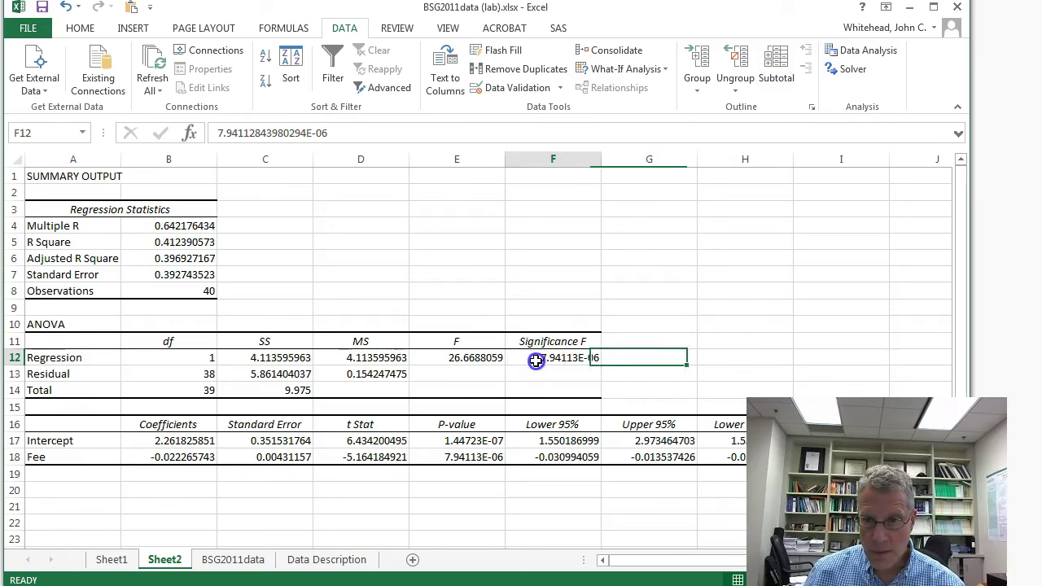
pyautogui.click(80, 28)
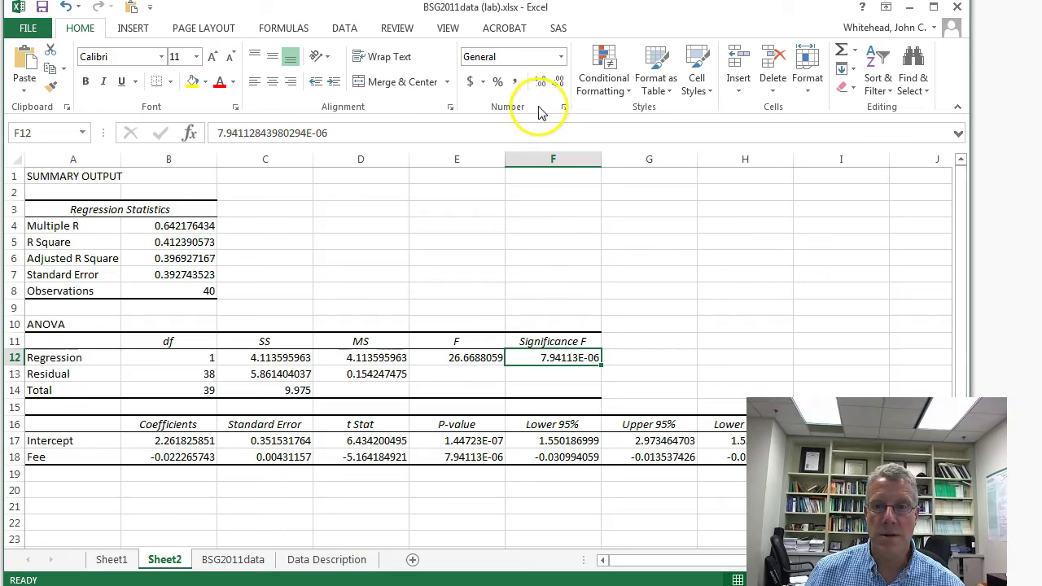
pyautogui.click(563, 107)
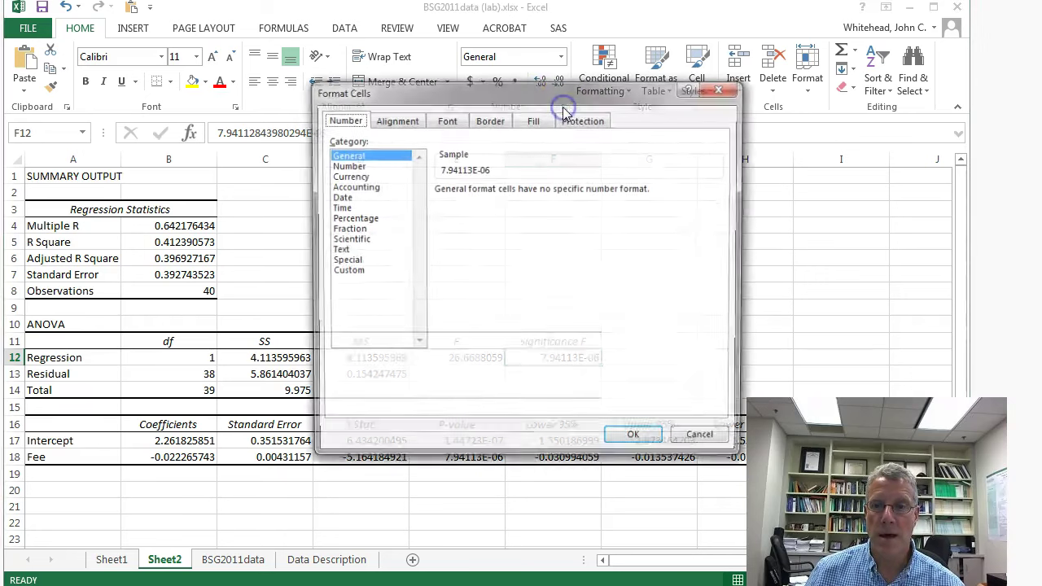
pyautogui.click(350, 165)
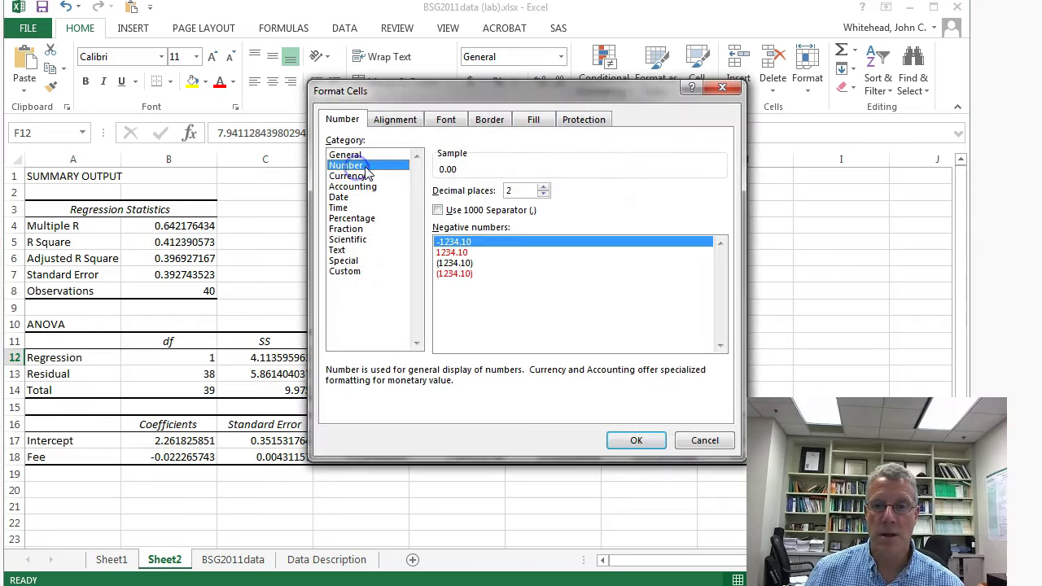
pyautogui.click(543, 186)
pyautogui.click(544, 186)
pyautogui.click(543, 186)
pyautogui.click(543, 187)
pyautogui.click(543, 187)
pyautogui.click(636, 440)
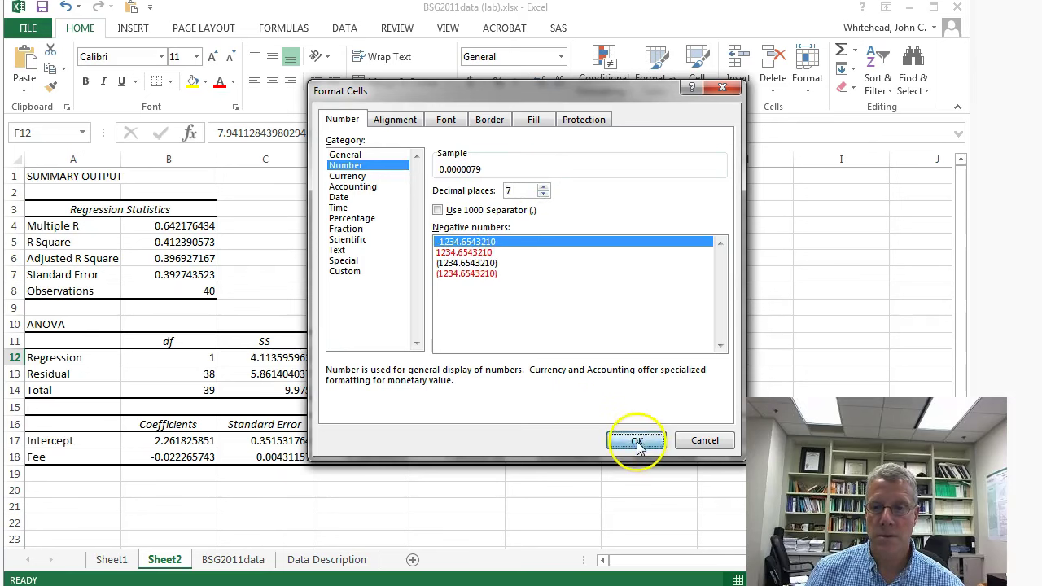
# - Calculate one minus Significance F in G12 with =1-F12, and clear the cell again
pyautogui.click(639, 361)
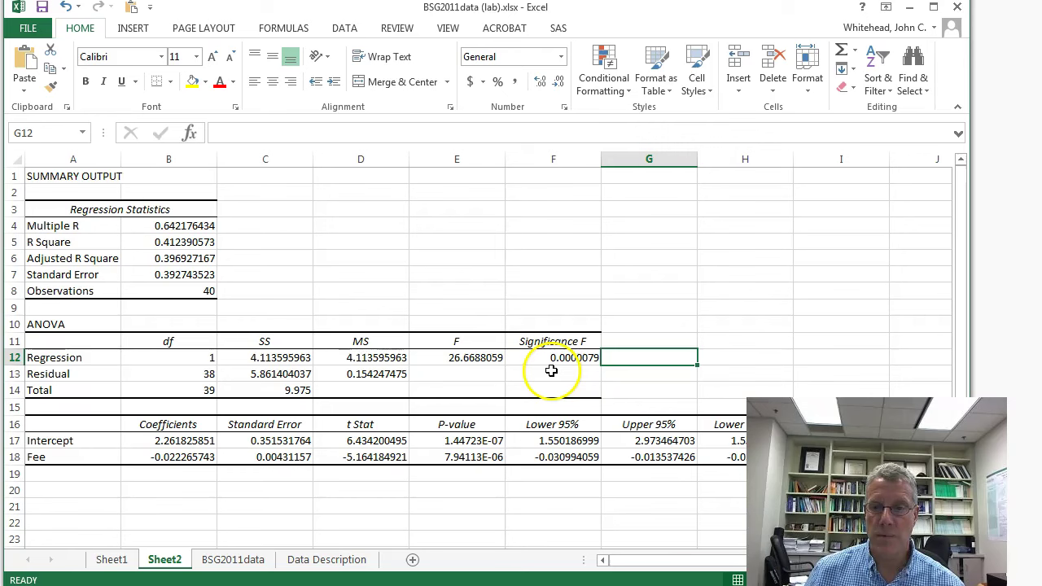
pyautogui.click(648, 357)
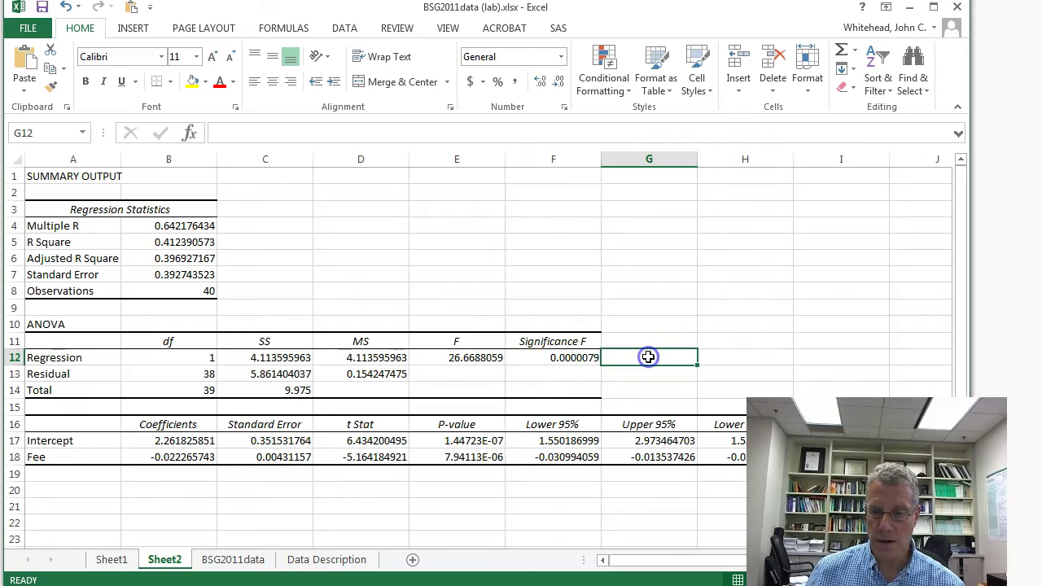
pyautogui.write('=')
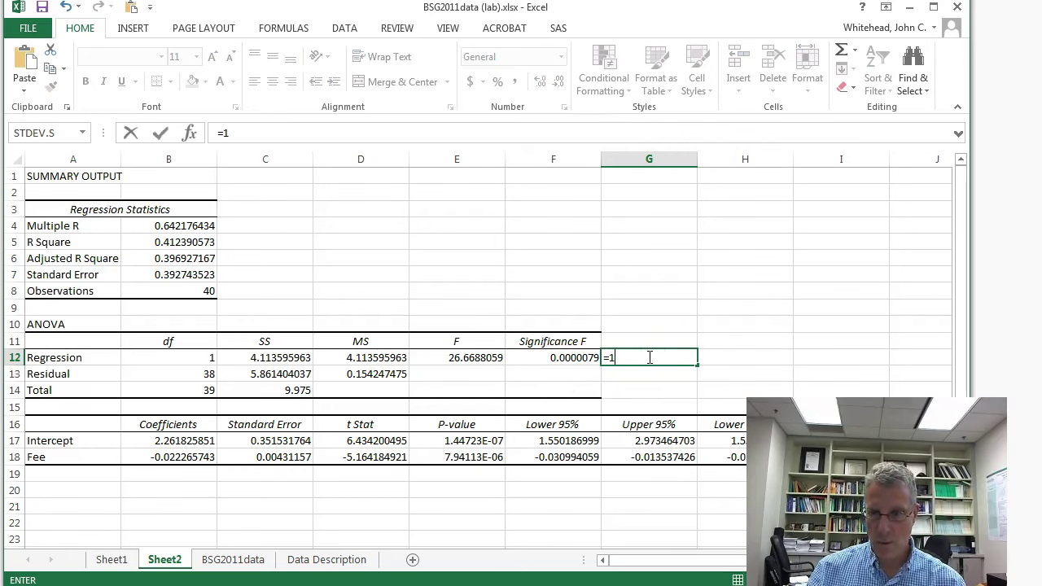
pyautogui.write('1-f')
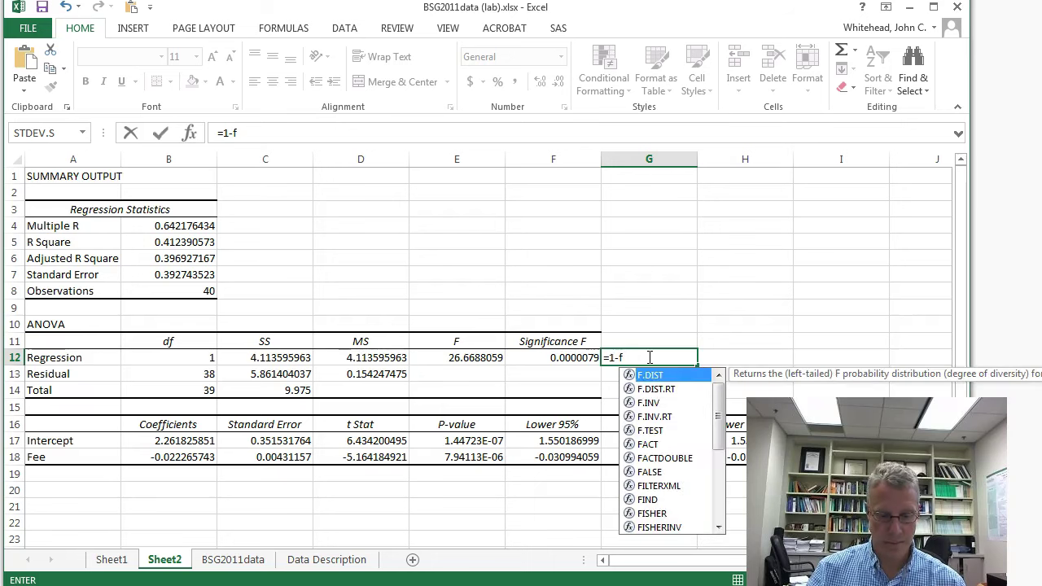
pyautogui.write('12')
pyautogui.press('Return')
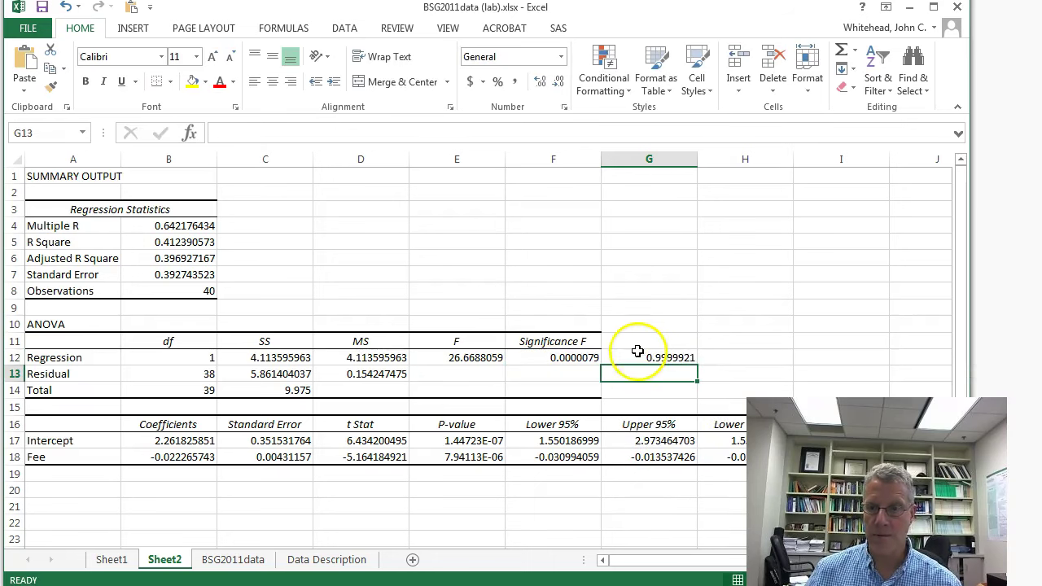
pyautogui.click(636, 355)
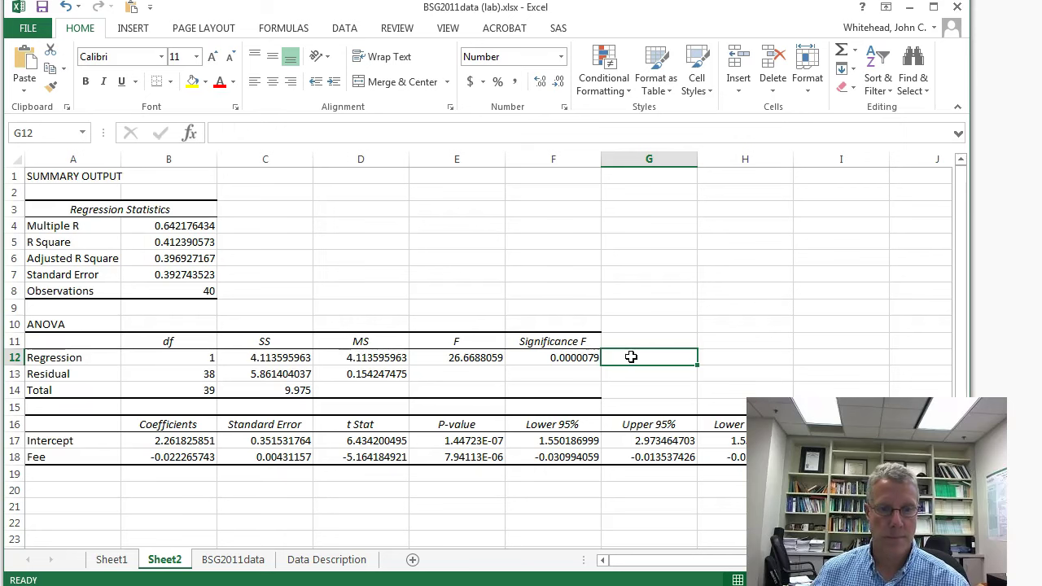
# - Examine the Intercept coefficient in B17 and the Fee row of the coefficients table
pyautogui.click(133, 440)
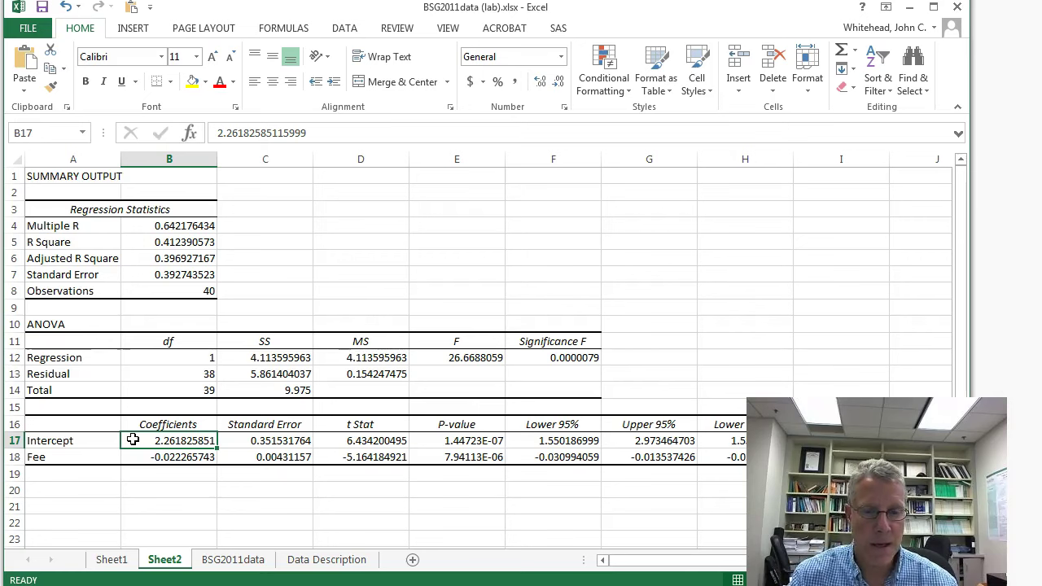
pyautogui.click(177, 491)
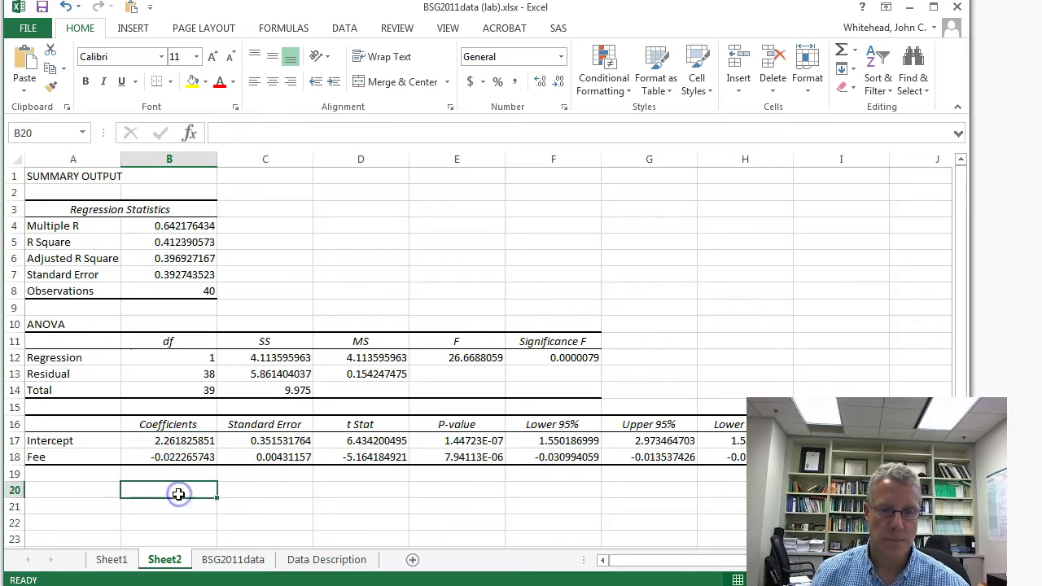
pyautogui.scroll(-1, 178, 494)
pyautogui.scroll(-1, 178, 494)
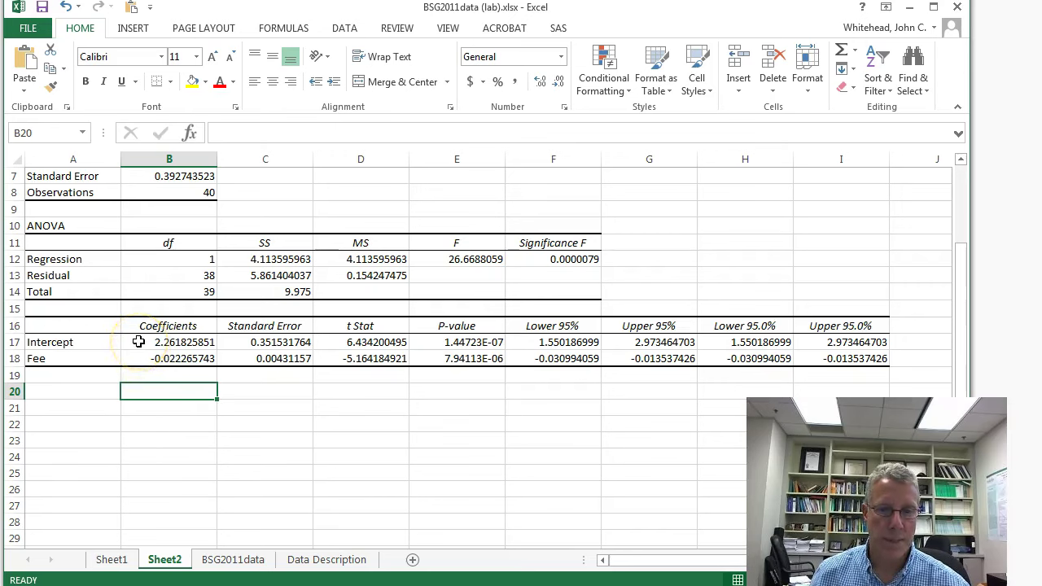
pyautogui.click(70, 358)
pyautogui.click(149, 344)
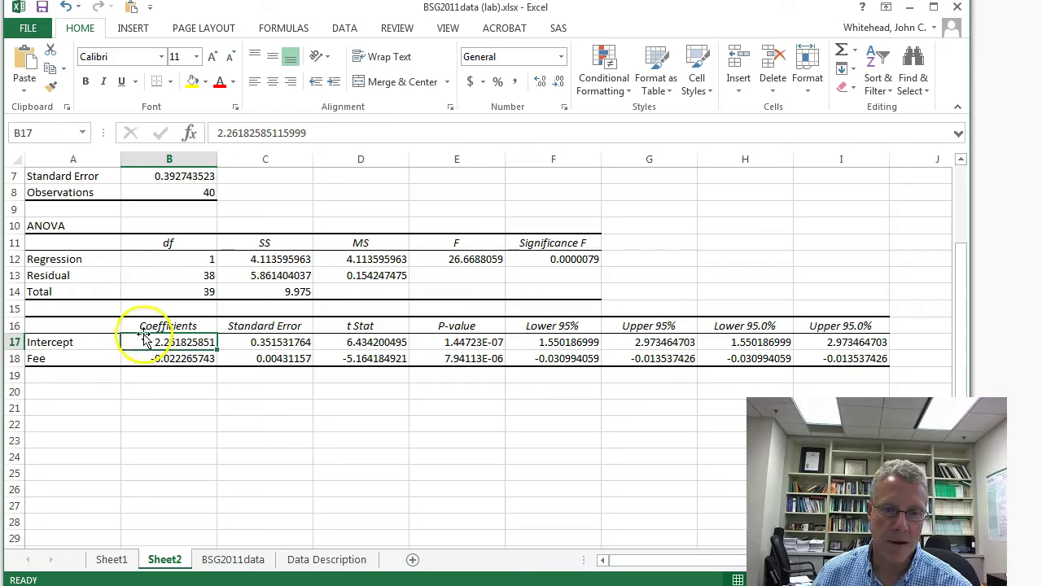
pyautogui.click(45, 361)
# - Format the Fee coefficient in B18 as a percentage with one decimal place
pyautogui.click(135, 356)
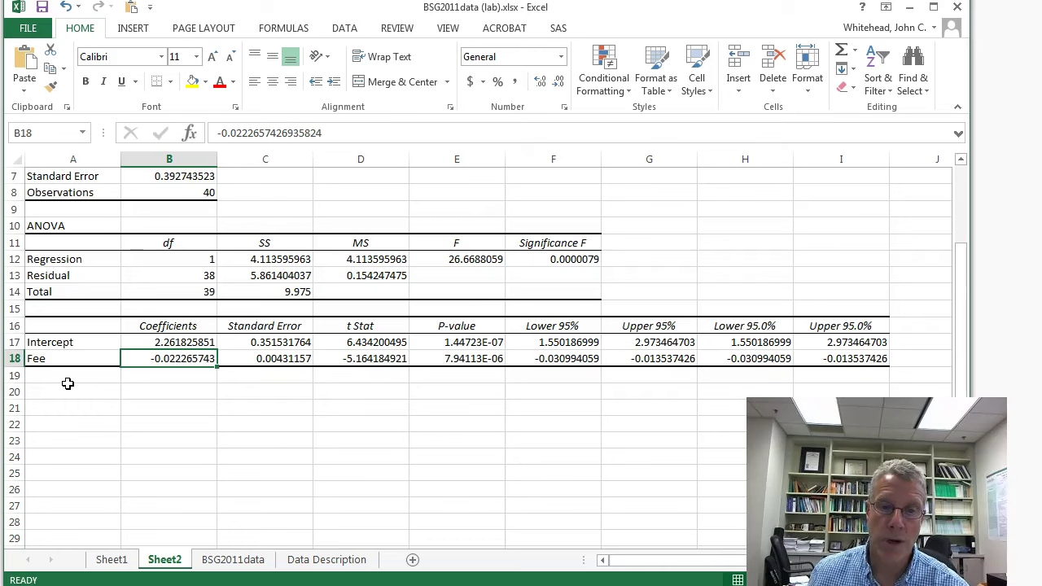
pyautogui.click(498, 82)
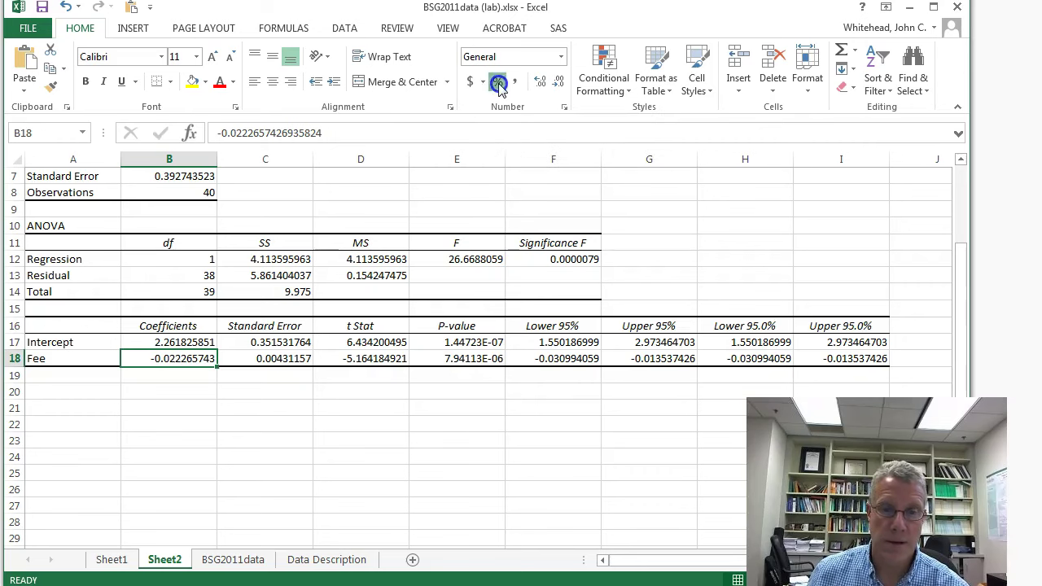
pyautogui.click(539, 81)
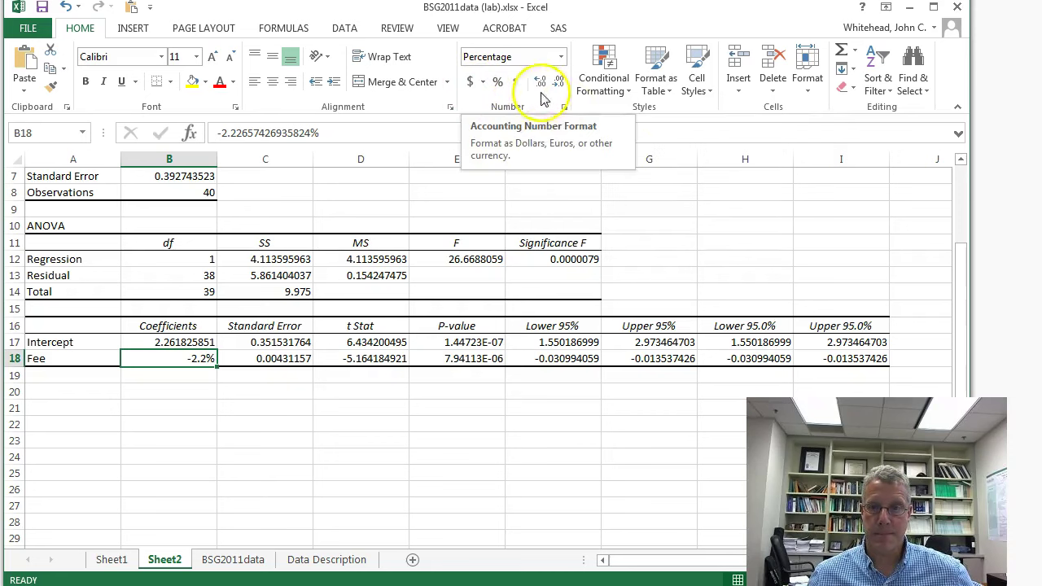
# - Format the Fee coefficient in B18 as a Number with four decimal places
pyautogui.click(564, 107)
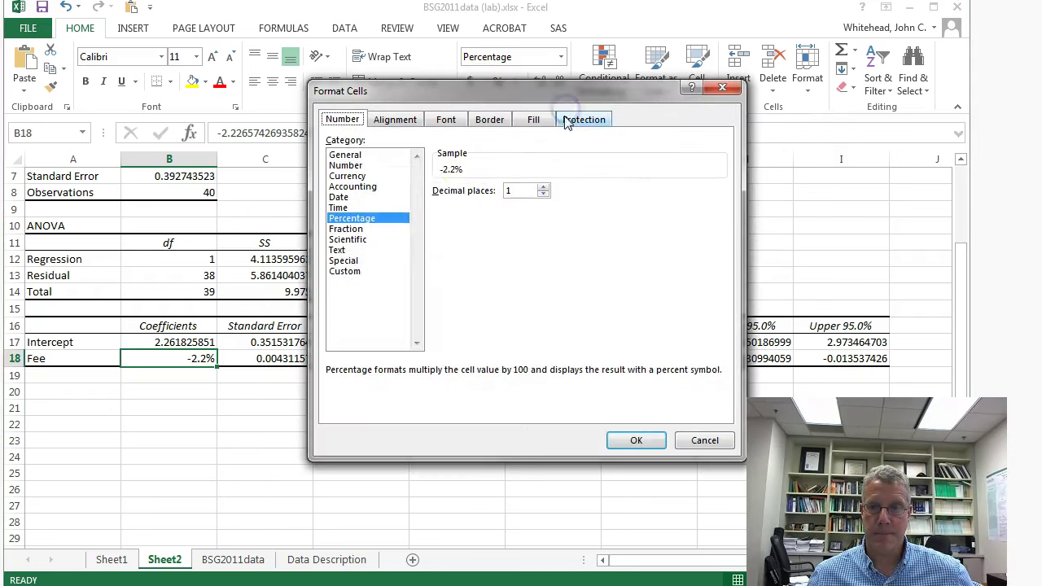
pyautogui.click(345, 165)
pyautogui.click(632, 441)
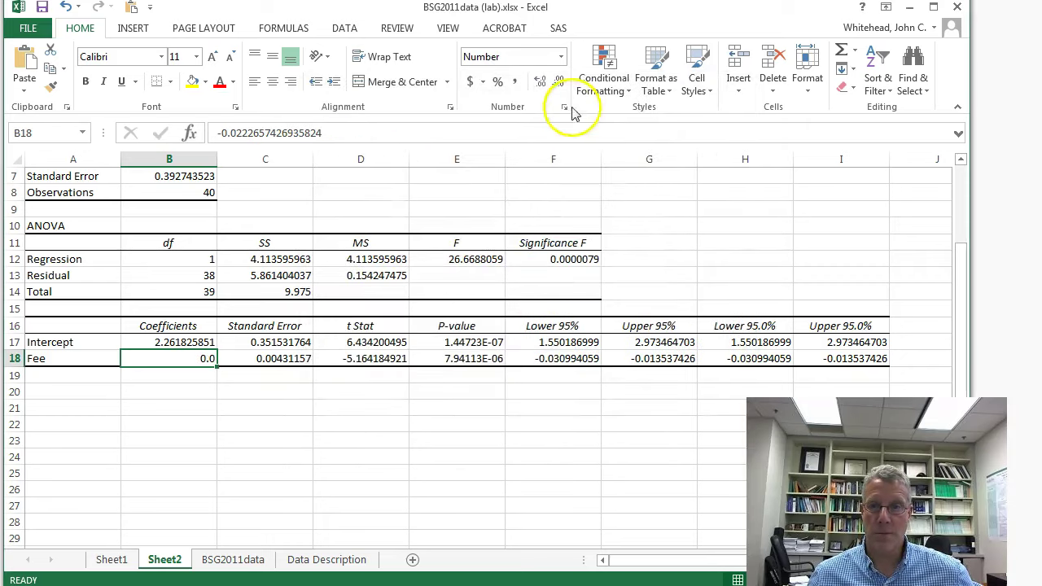
pyautogui.click(539, 80)
pyautogui.click(540, 81)
pyautogui.click(540, 81)
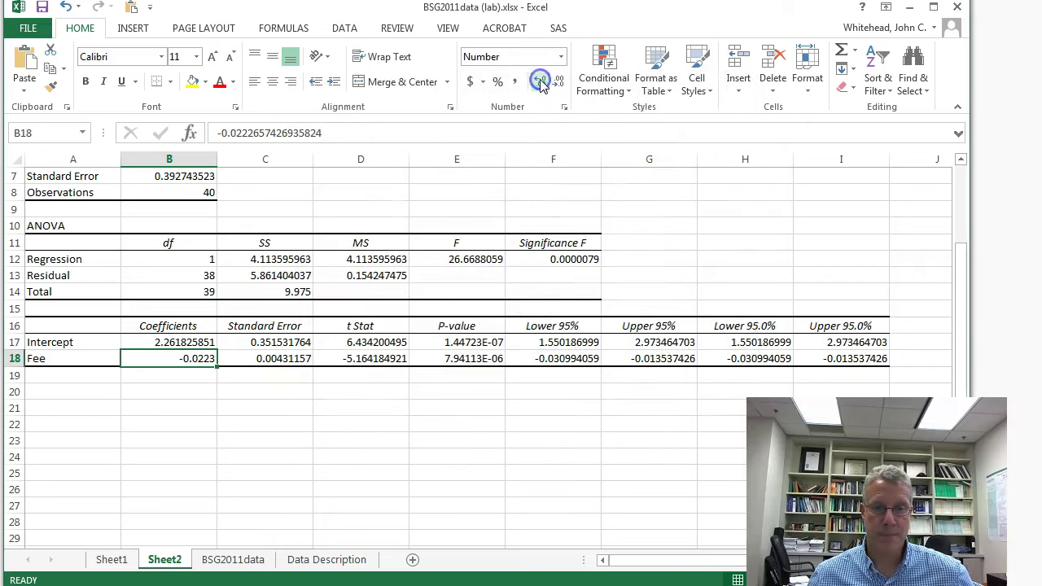
pyautogui.click(484, 458)
# - Examine the coefficients, standard errors and t statistics of Intercept and Fee in B17:D18
pyautogui.moveTo(183, 336); pyautogui.dragTo(181, 358)
pyautogui.moveTo(261, 340); pyautogui.dragTo(261, 355)
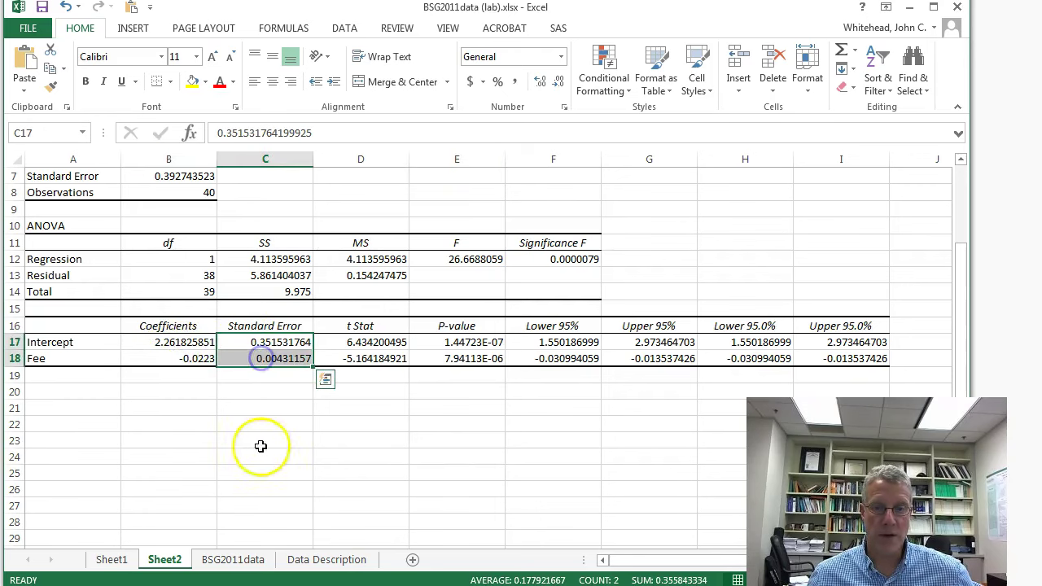
pyautogui.moveTo(367, 342); pyautogui.dragTo(371, 358)
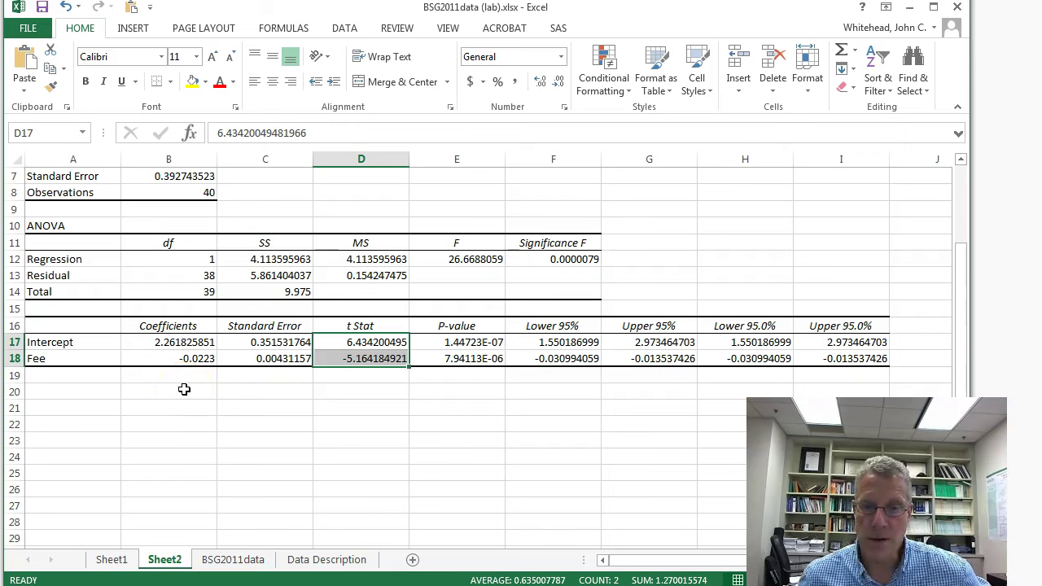
pyautogui.click(212, 371)
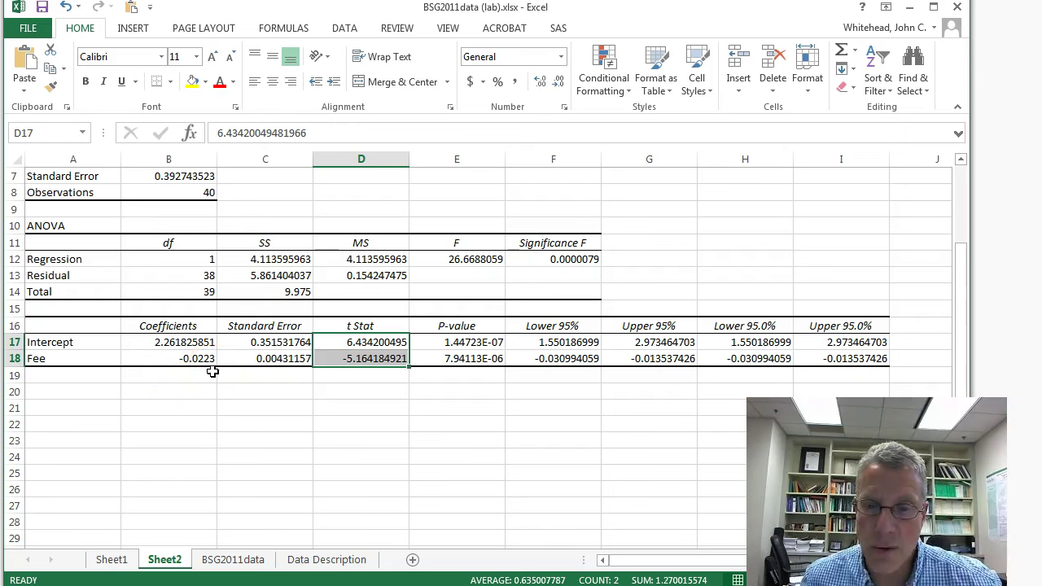
# - Examine the P-values and the lower and upper 95% bounds of Intercept and Fee in E17:G18
pyautogui.moveTo(428, 348); pyautogui.dragTo(430, 360)
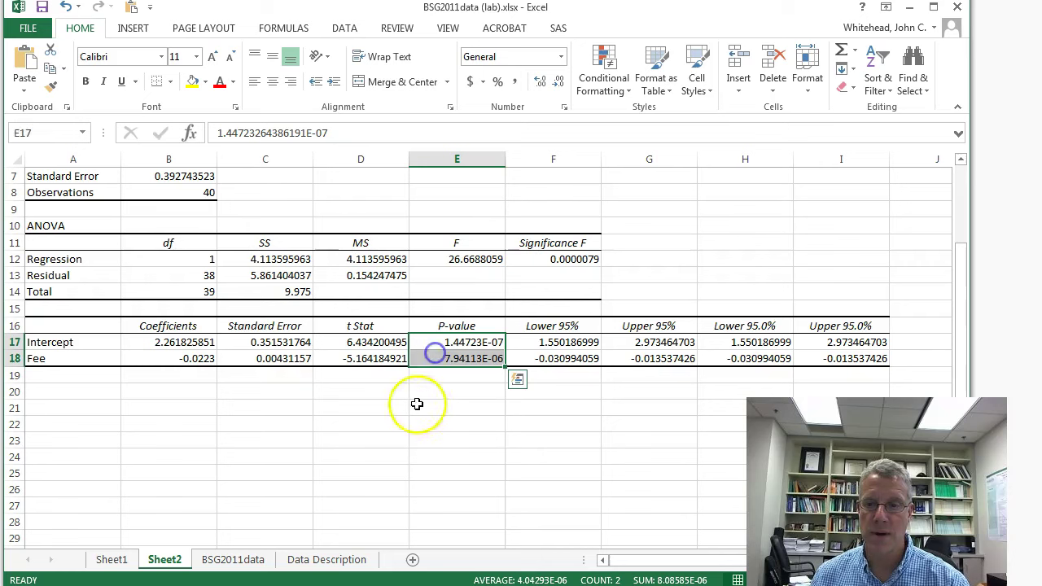
pyautogui.moveTo(588, 345); pyautogui.dragTo(606, 361)
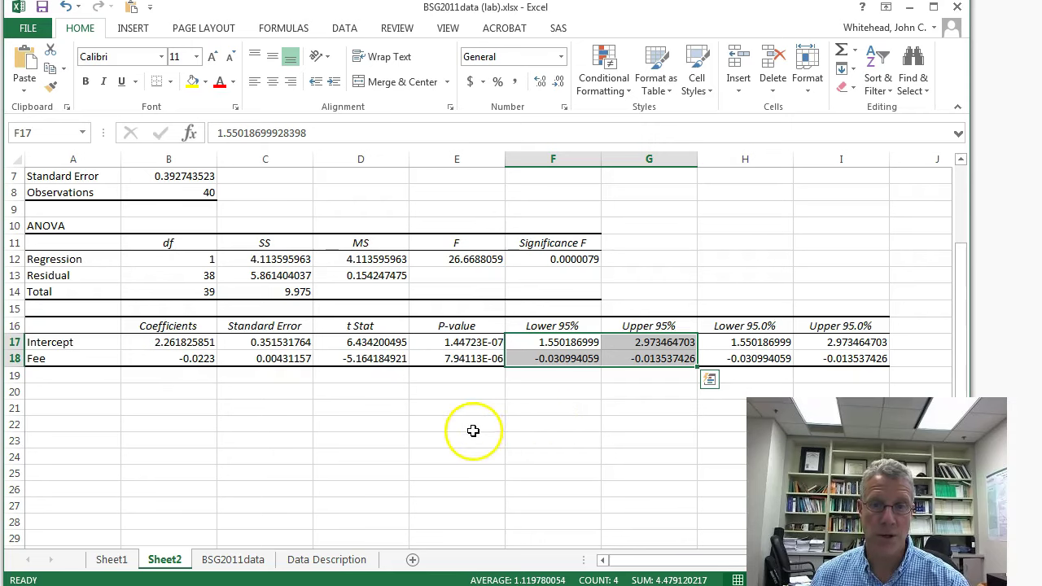
pyautogui.scroll(2, 459, 436)
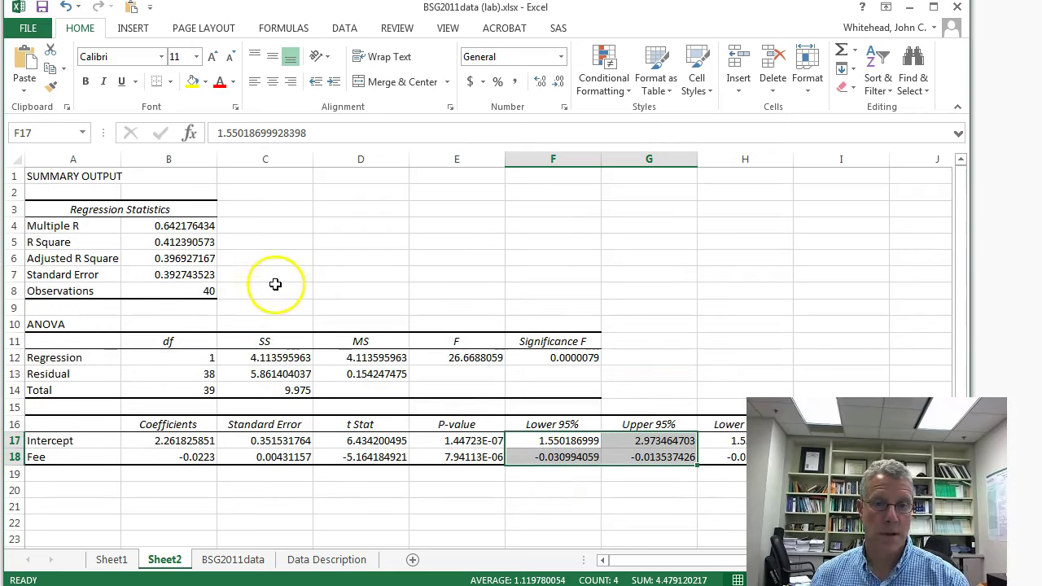
pyautogui.click(342, 258)
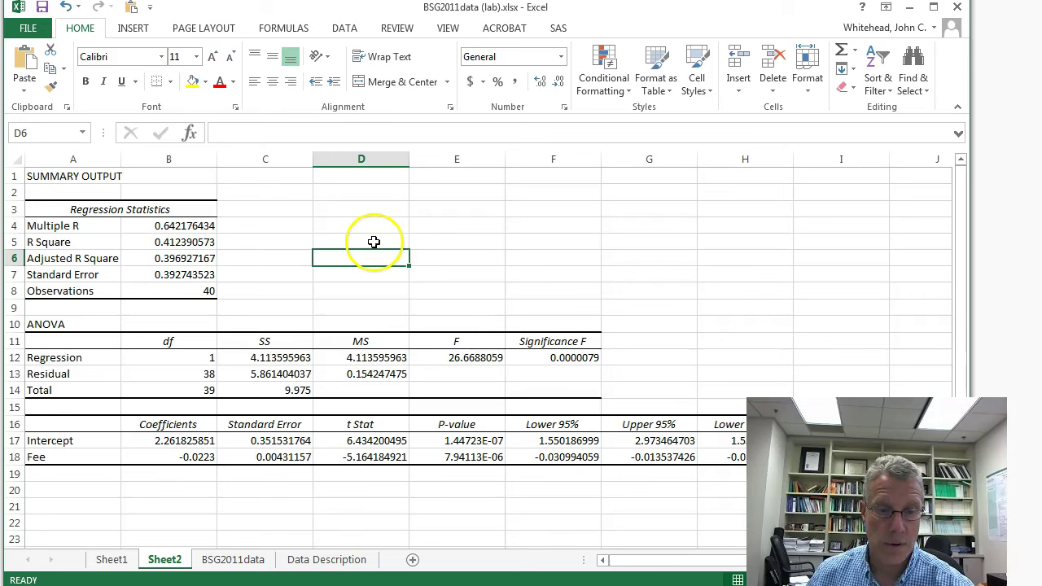
# - Switch to the browser page An Introduction to Logistic Regression and widen its window
pyautogui.click(202, 489)
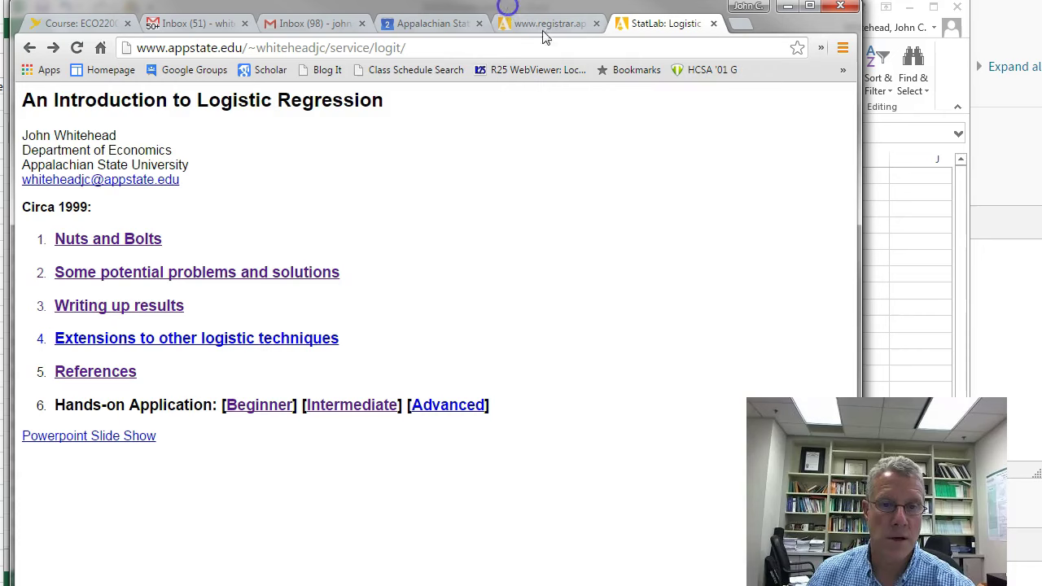
pyautogui.moveTo(19, 210); pyautogui.dragTo(95, 206)
pyautogui.click(108, 208)
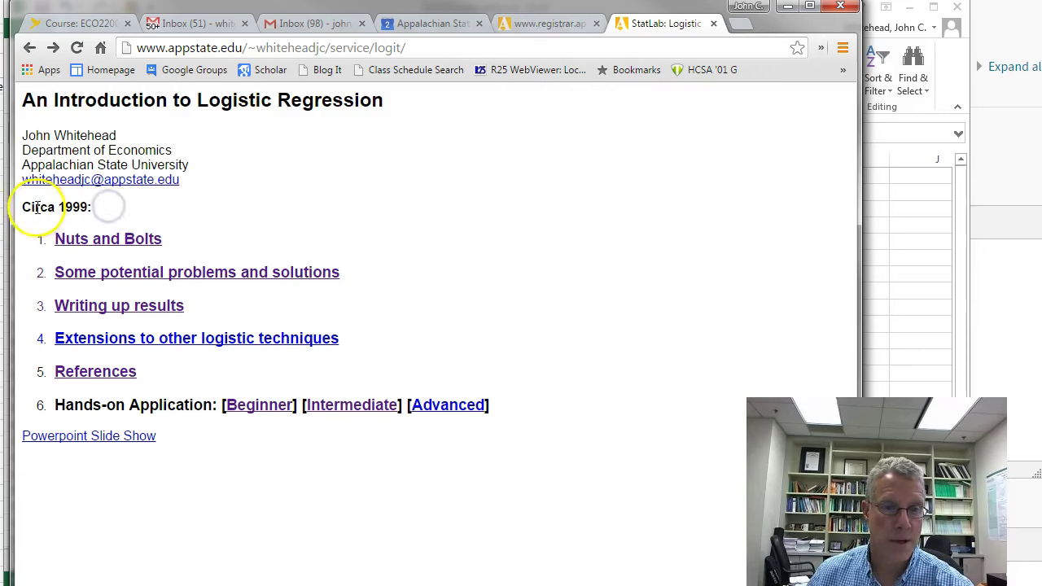
pyautogui.moveTo(18, 209); pyautogui.dragTo(100, 207)
pyautogui.click(204, 206)
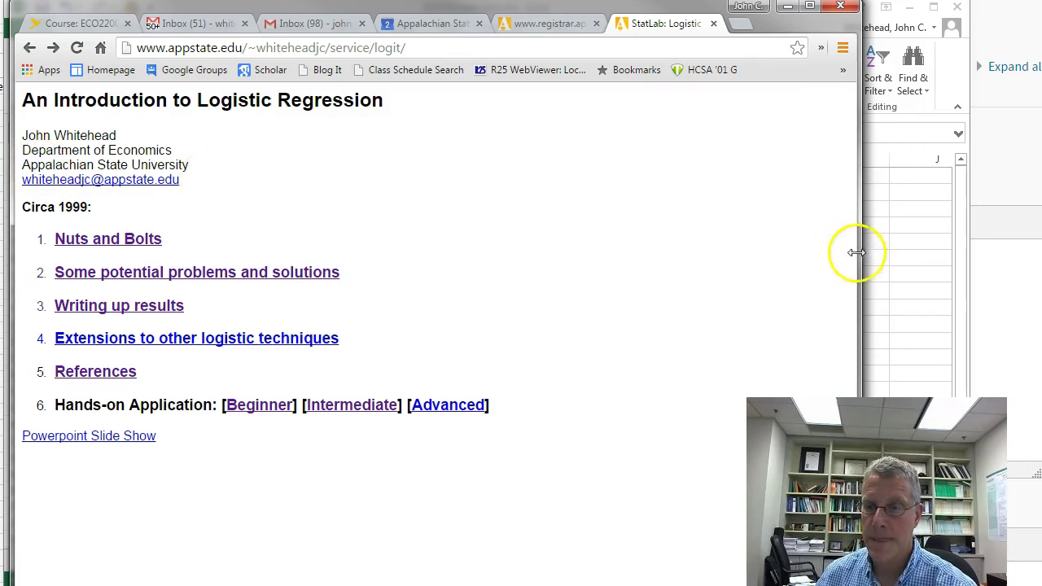
pyautogui.moveTo(861, 265); pyautogui.dragTo(1017, 260)
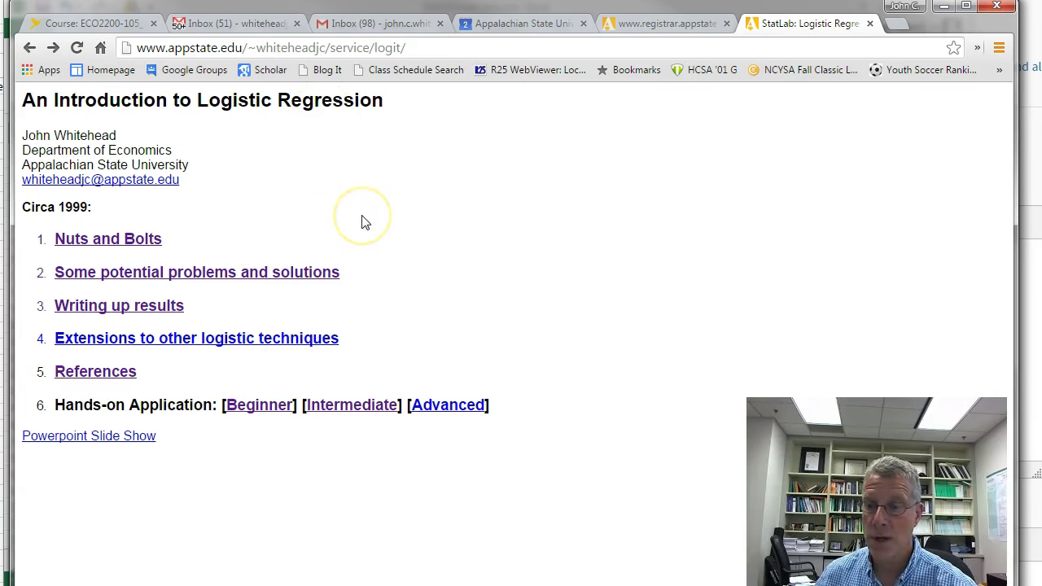
# - Open the Nuts and Bolts page and read why logistic regression suits a dummy dependent variable coded 0, 1
pyautogui.click(70, 241)
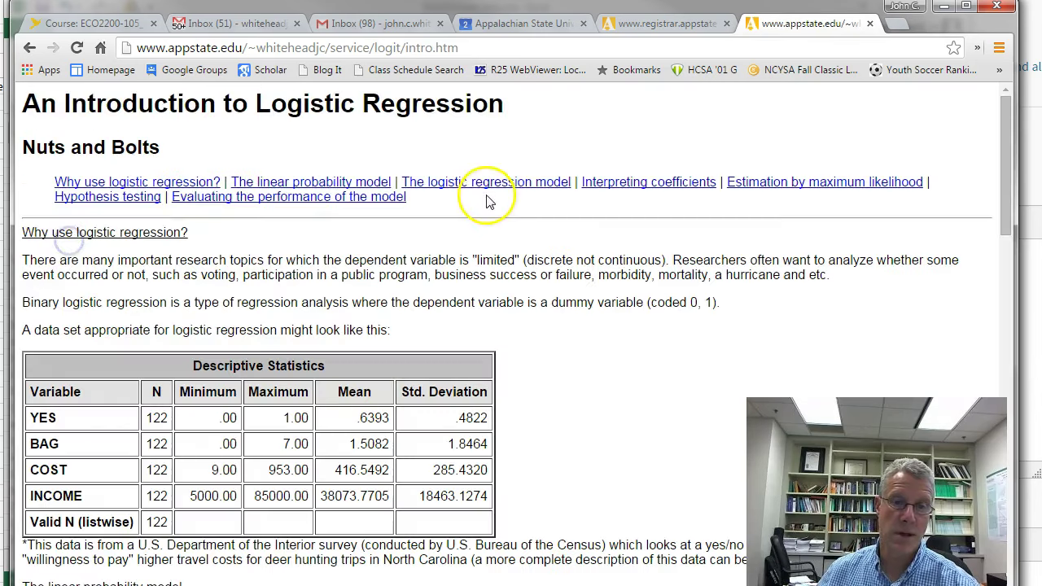
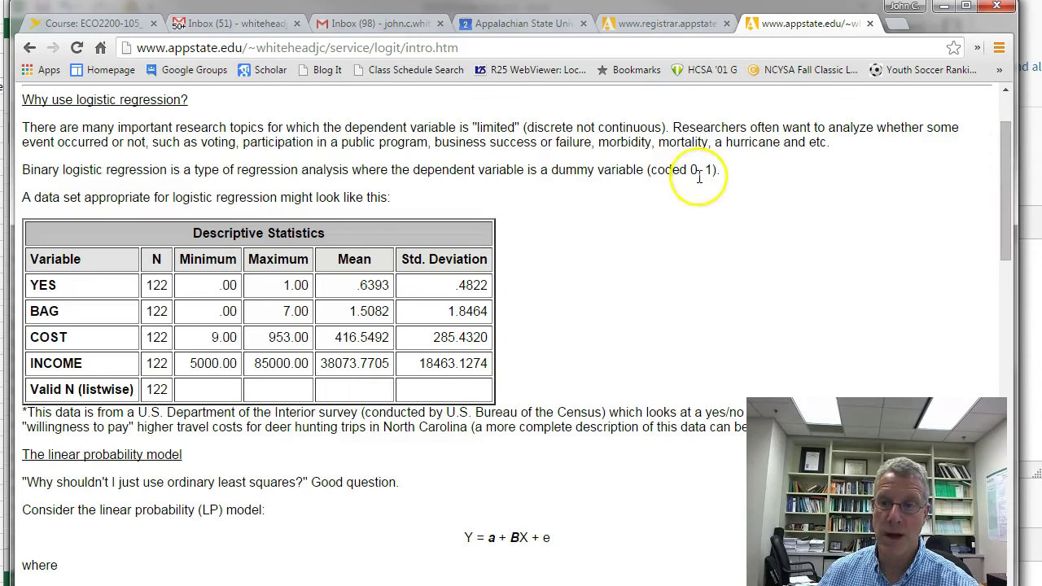
pyautogui.moveTo(651, 171); pyautogui.dragTo(714, 170)
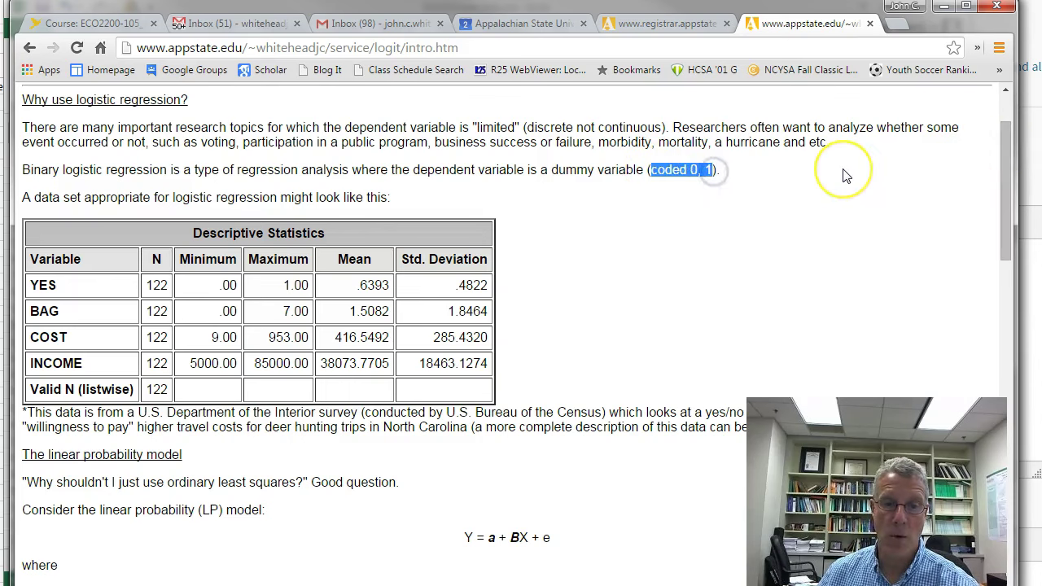
pyautogui.click(844, 172)
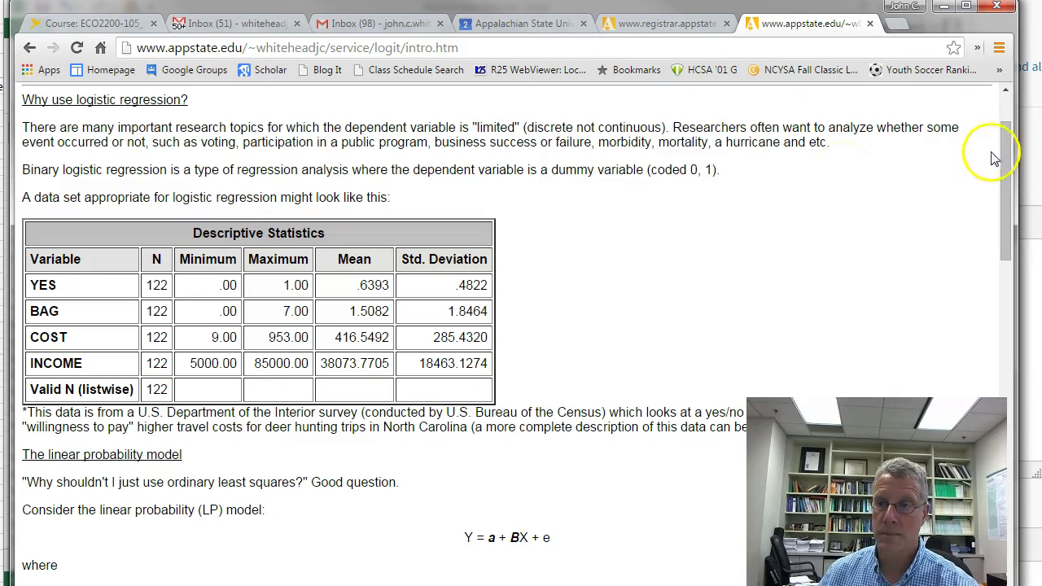
# - Examine the linear probability model section, its equation Y = a + BX + e and the definitions of its terms
pyautogui.moveTo(1008, 153); pyautogui.dragTo(1013, 220)
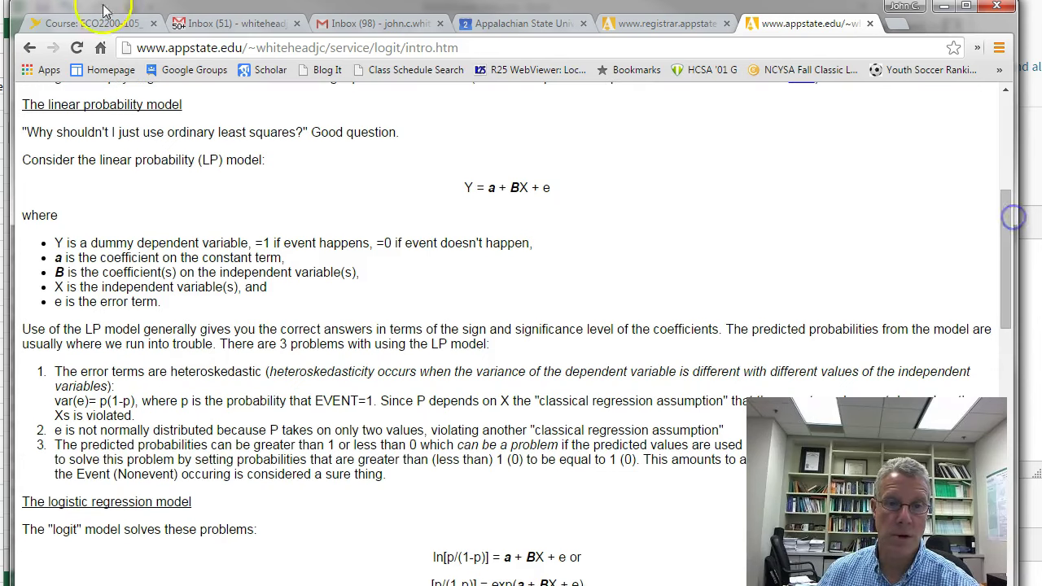
pyautogui.moveTo(23, 131); pyautogui.dragTo(413, 128)
pyautogui.click(456, 132)
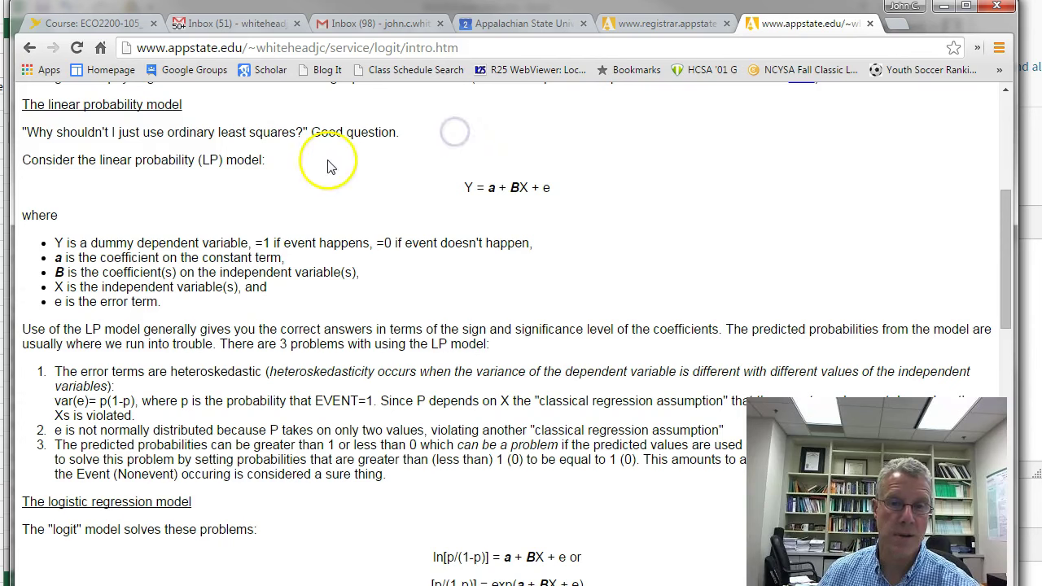
pyautogui.moveTo(462, 187); pyautogui.dragTo(576, 189)
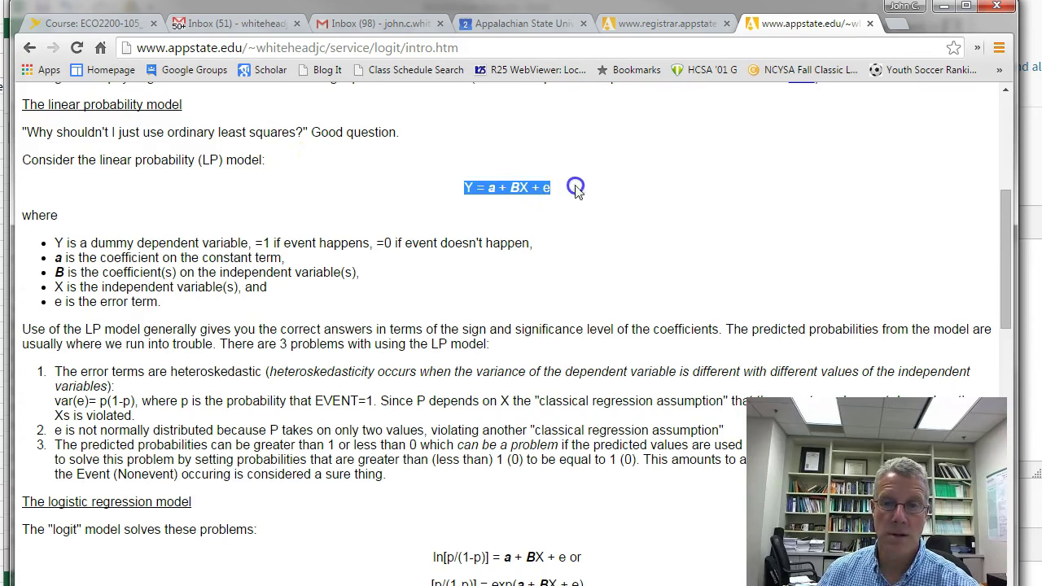
pyautogui.click(340, 180)
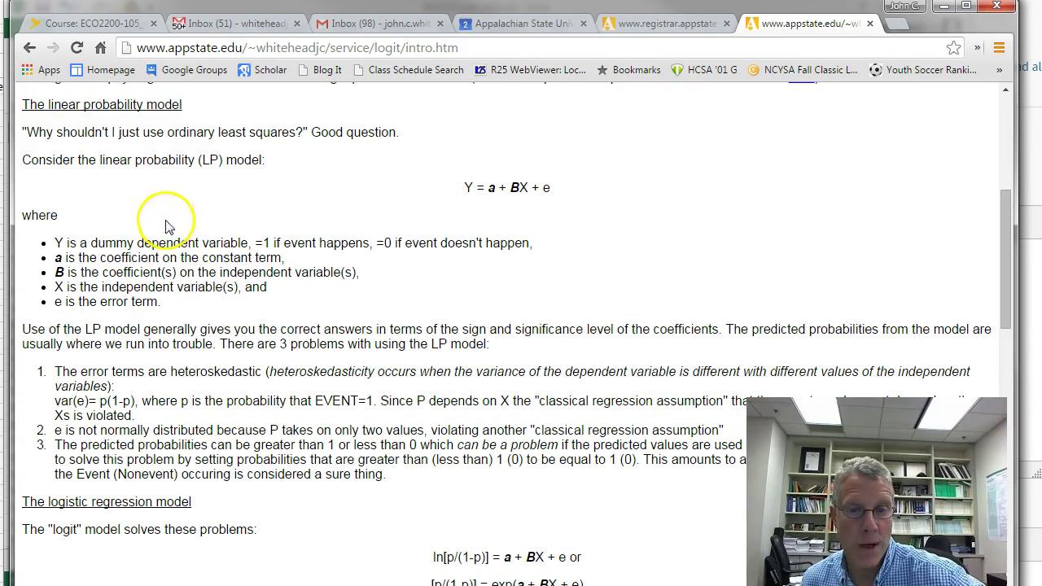
pyautogui.moveTo(53, 242); pyautogui.dragTo(191, 302)
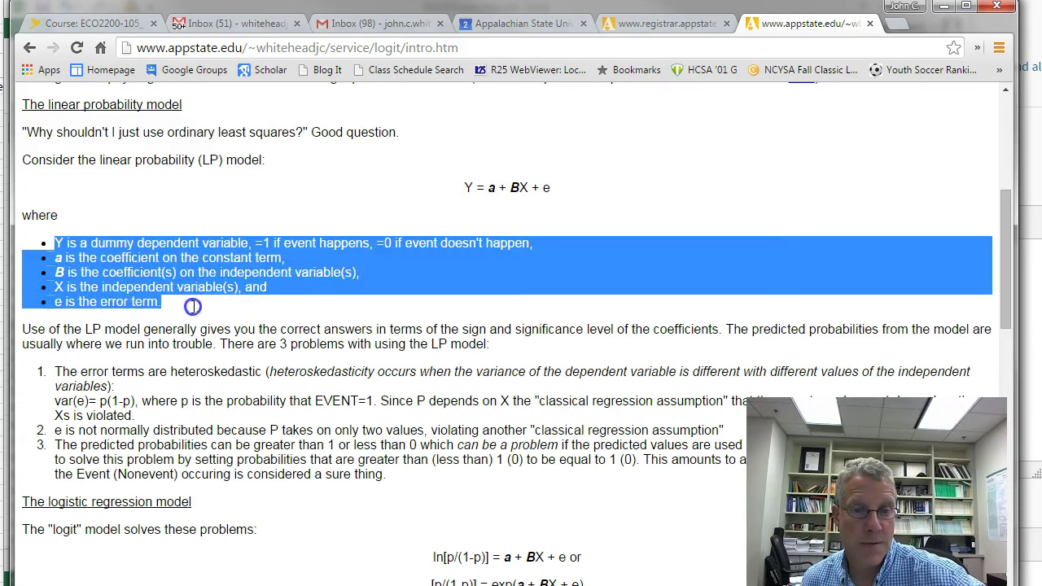
pyautogui.click(193, 309)
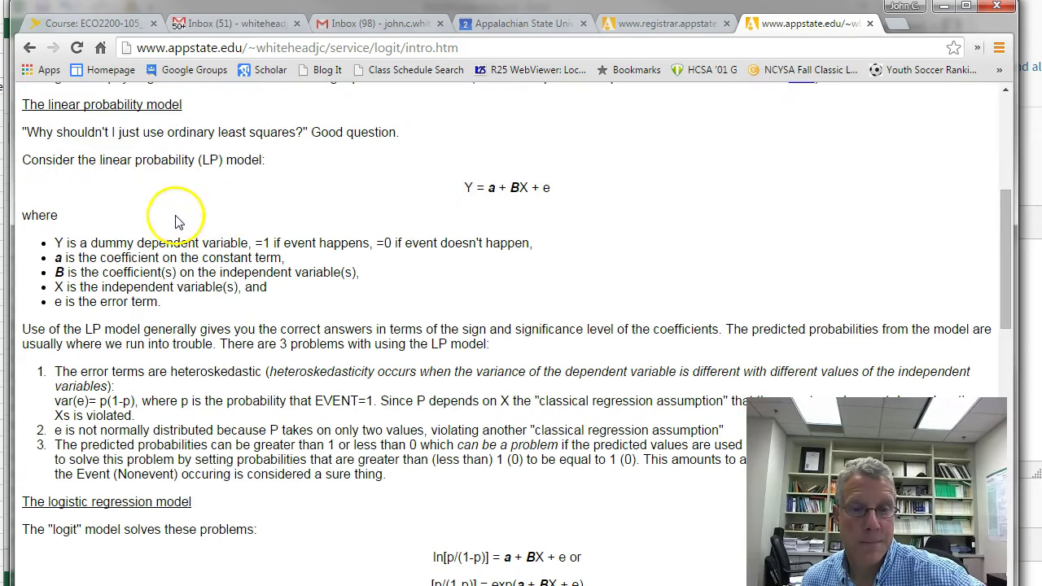
# - Read the first listed problem of the LP model, the heteroskedastic error terms, including the var(e) = p(1-p) explanation
pyautogui.scroll(-1, 179, 223)
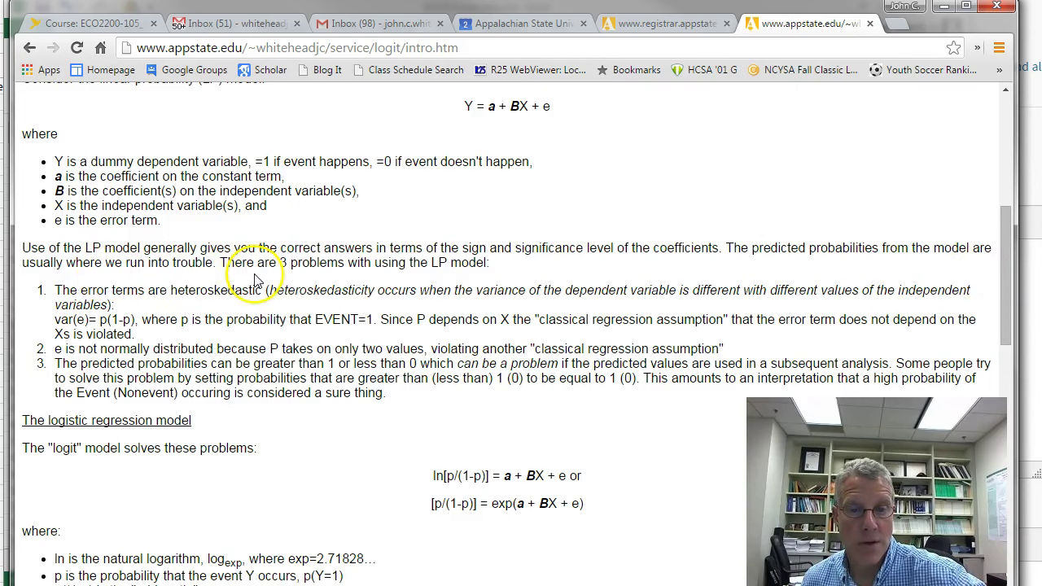
pyautogui.click(434, 263)
pyautogui.scroll(-1, 434, 263)
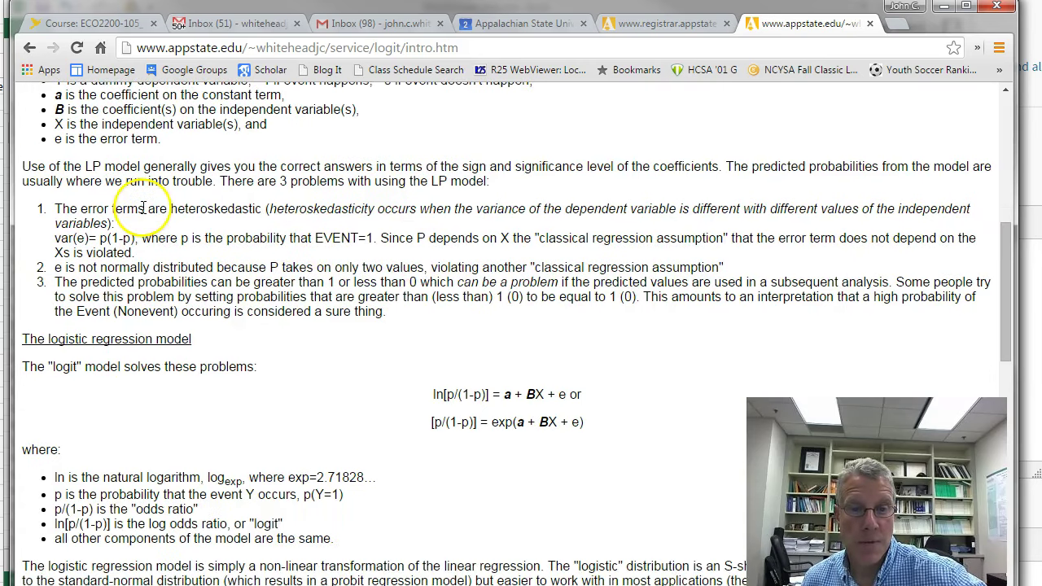
pyautogui.moveTo(55, 208); pyautogui.dragTo(265, 210)
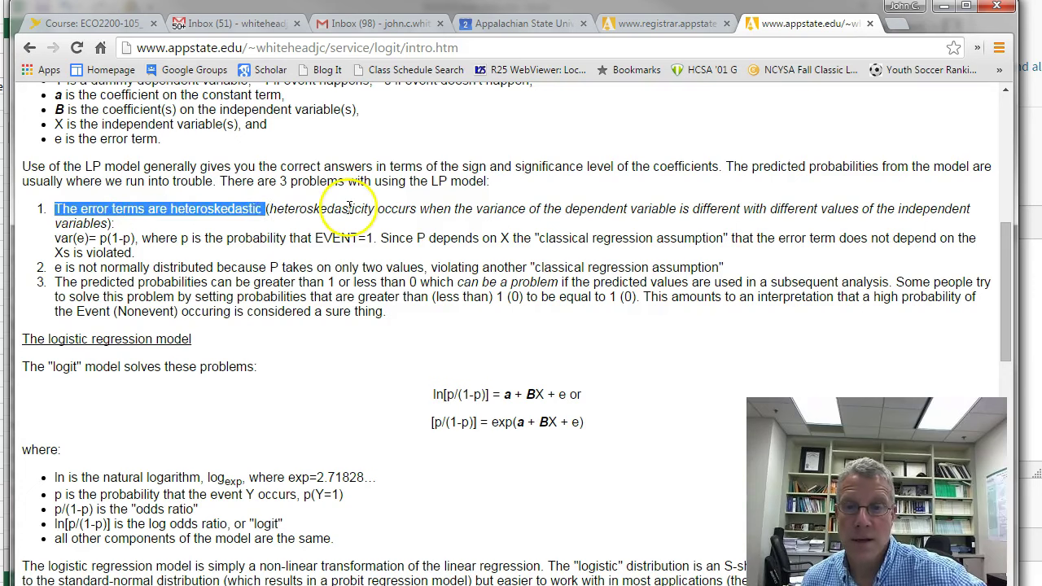
pyautogui.click(350, 208)
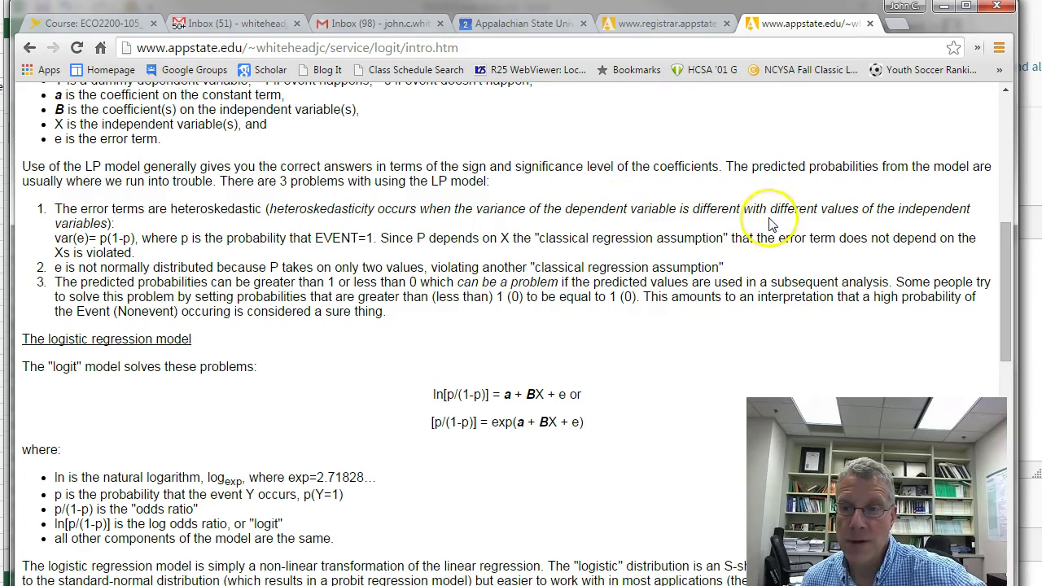
pyautogui.moveTo(770, 209); pyautogui.dragTo(768, 217)
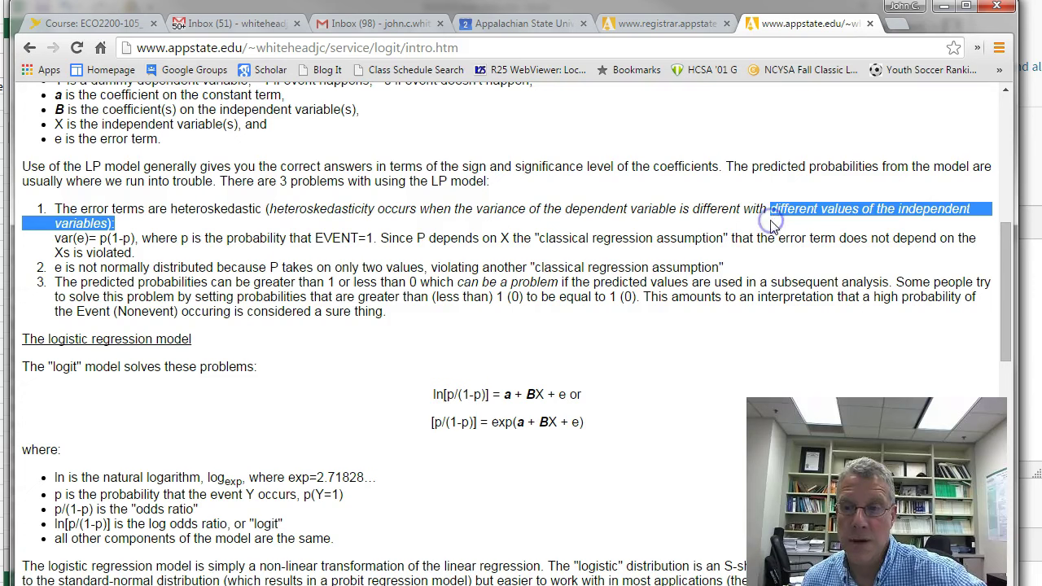
pyautogui.click(773, 225)
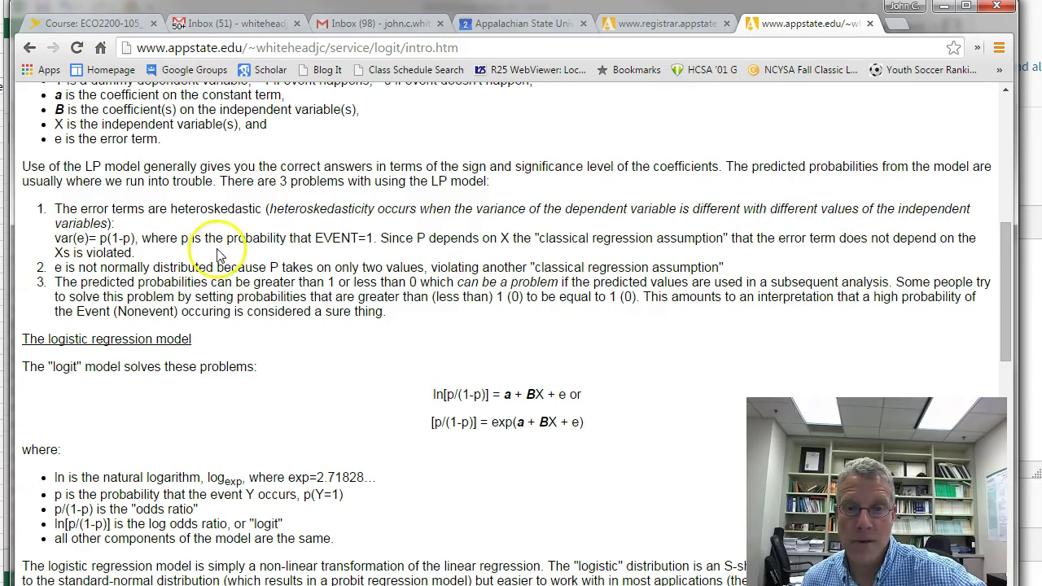
pyautogui.moveTo(191, 255); pyautogui.dragTo(61, 246)
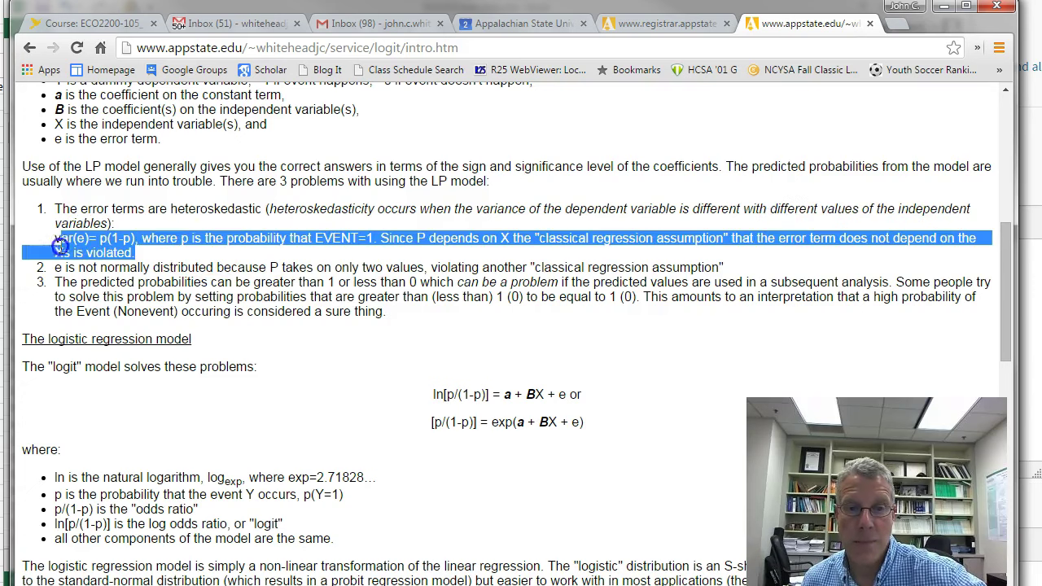
pyautogui.click(165, 221)
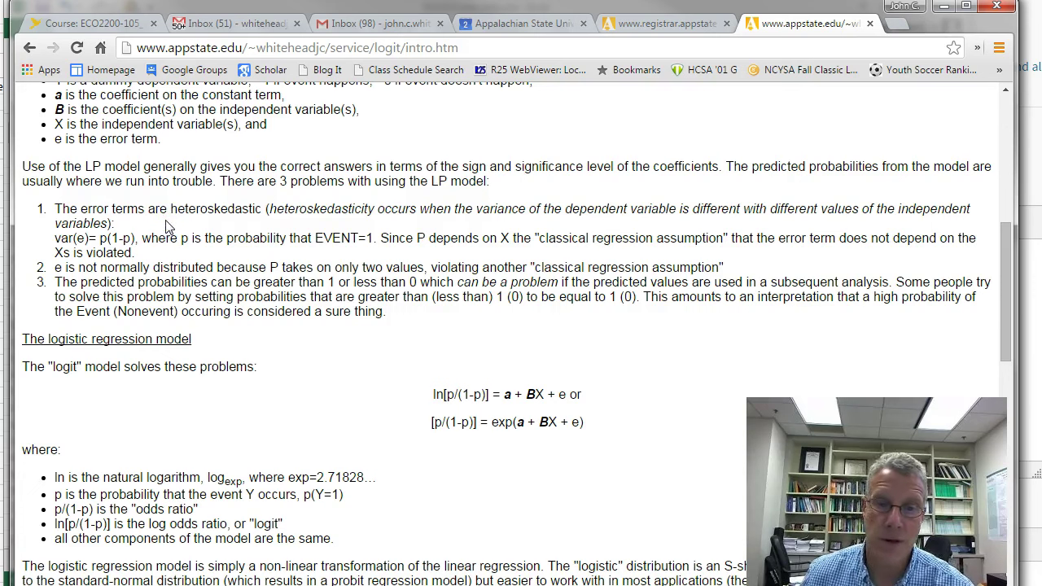
# - Read the second and third LP model problems, on non-normal errors and predicted probabilities above 1 or below 0
pyautogui.click(57, 273)
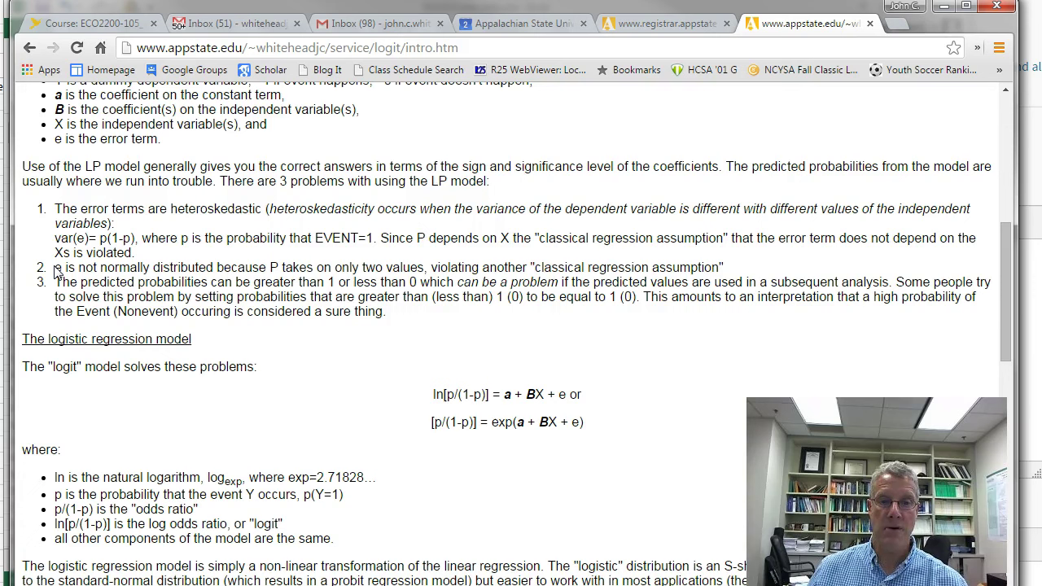
pyautogui.moveTo(57, 267); pyautogui.dragTo(314, 268)
pyautogui.moveTo(377, 264); pyautogui.dragTo(727, 267)
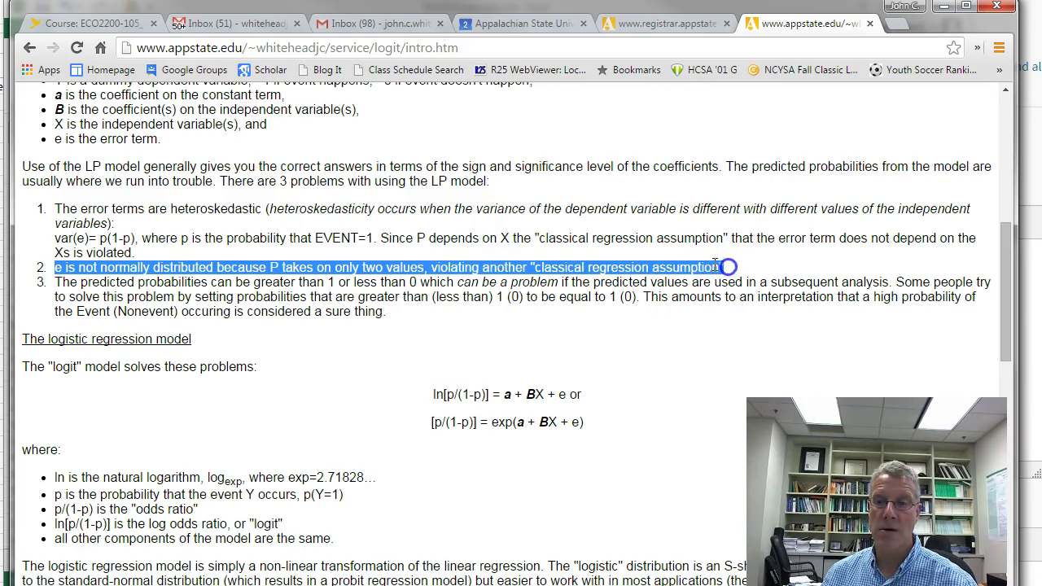
pyautogui.click(712, 263)
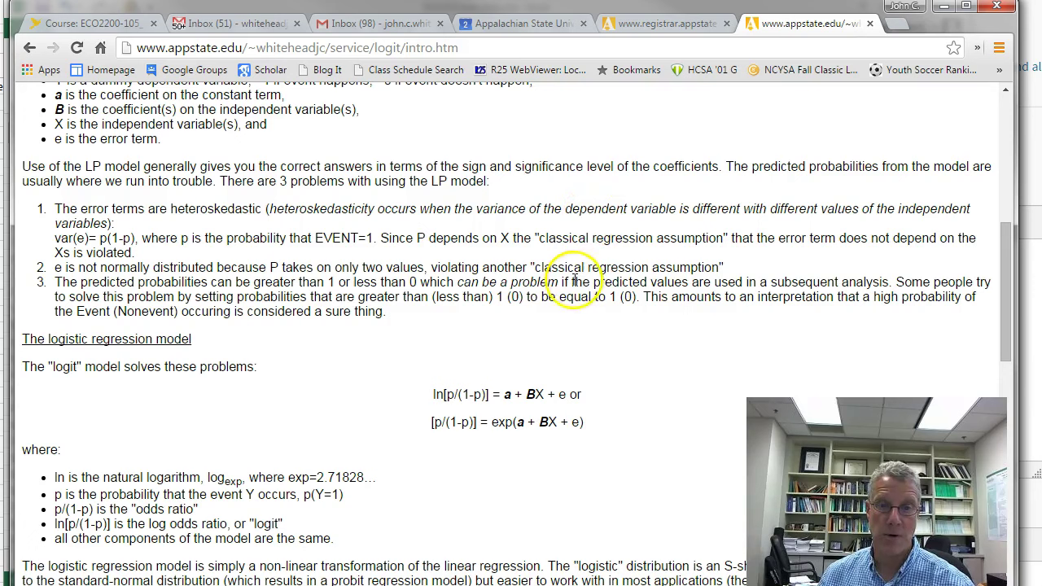
pyautogui.click(446, 323)
pyautogui.moveTo(56, 282); pyautogui.dragTo(556, 316)
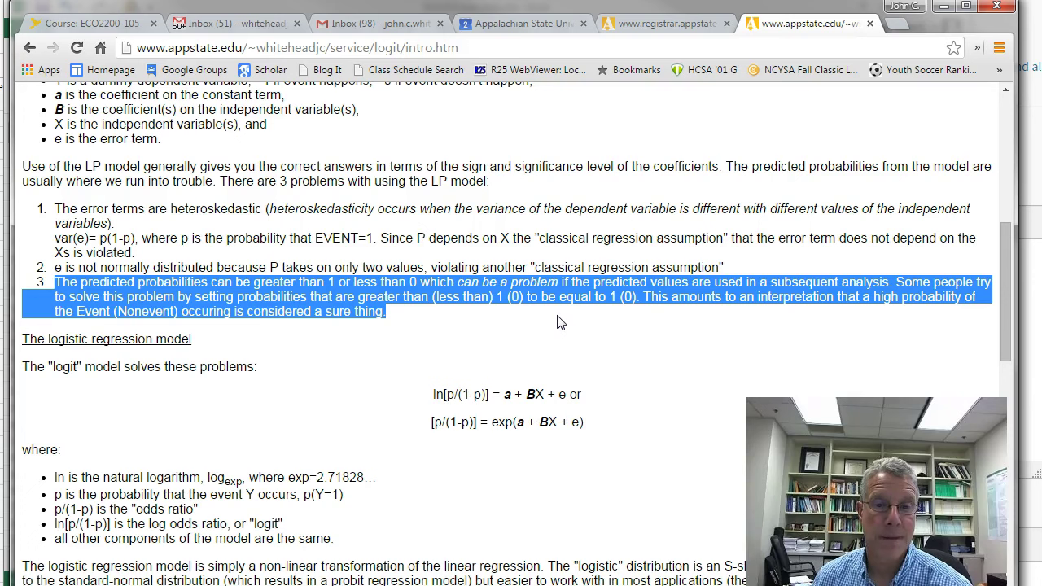
pyautogui.moveTo(557, 322); pyautogui.dragTo(554, 340)
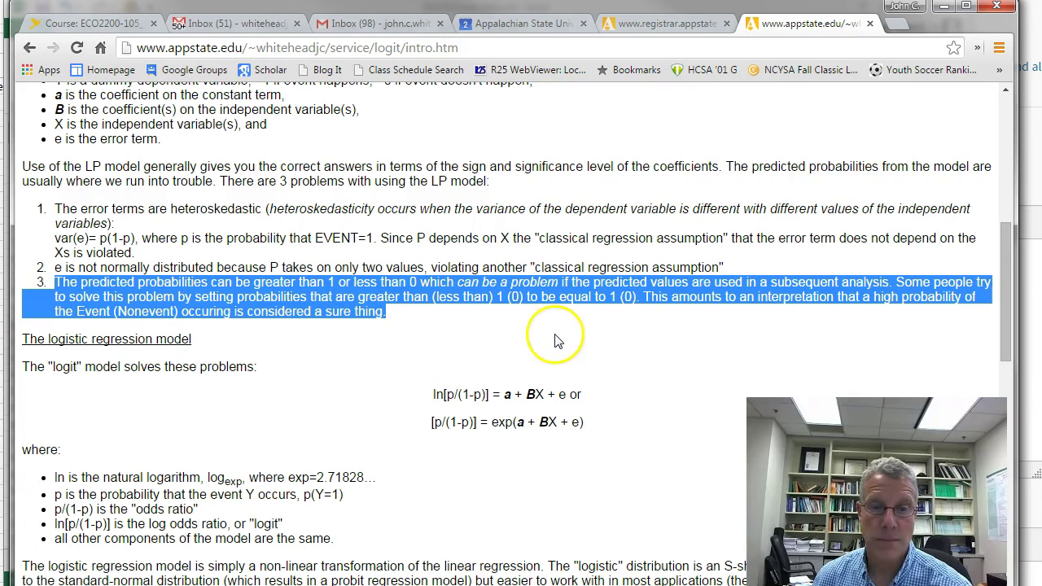
pyautogui.click(289, 373)
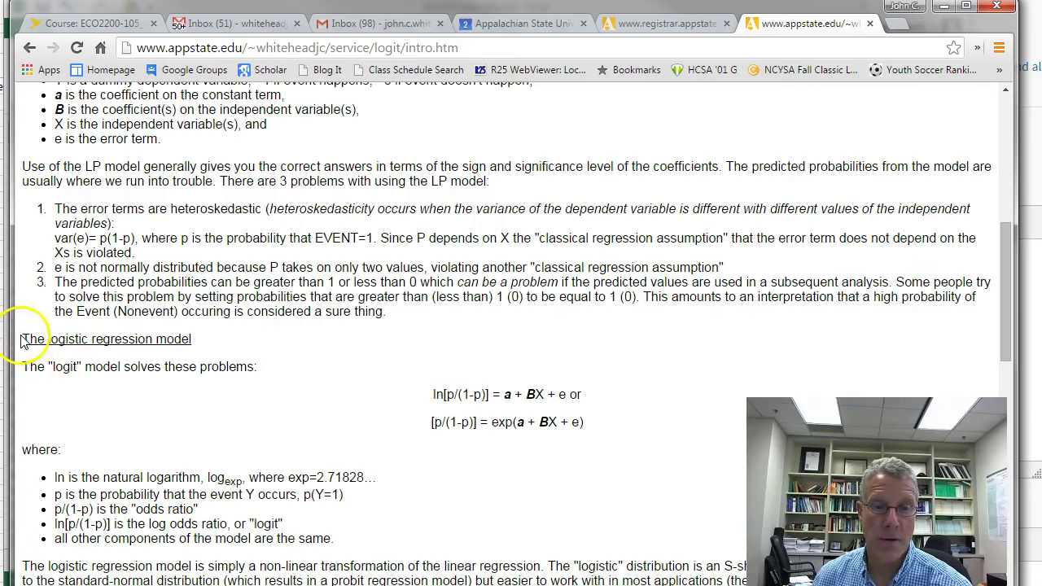
# - Read the logistic regression section with the logit equations, term definitions and estimated probability, and return to the heteroskedasticity problem
pyautogui.moveTo(22, 367); pyautogui.dragTo(363, 535)
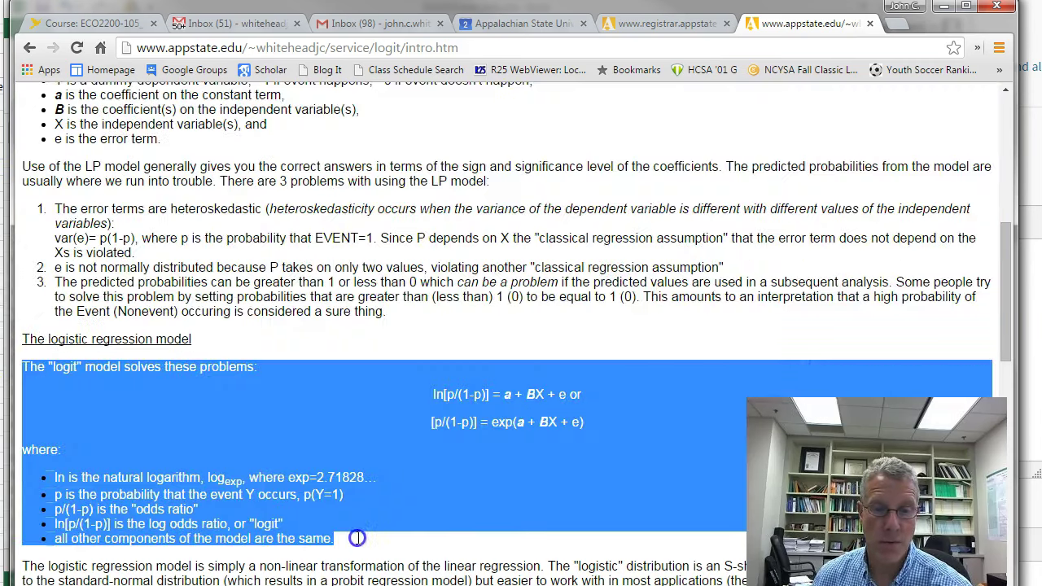
pyautogui.click(304, 498)
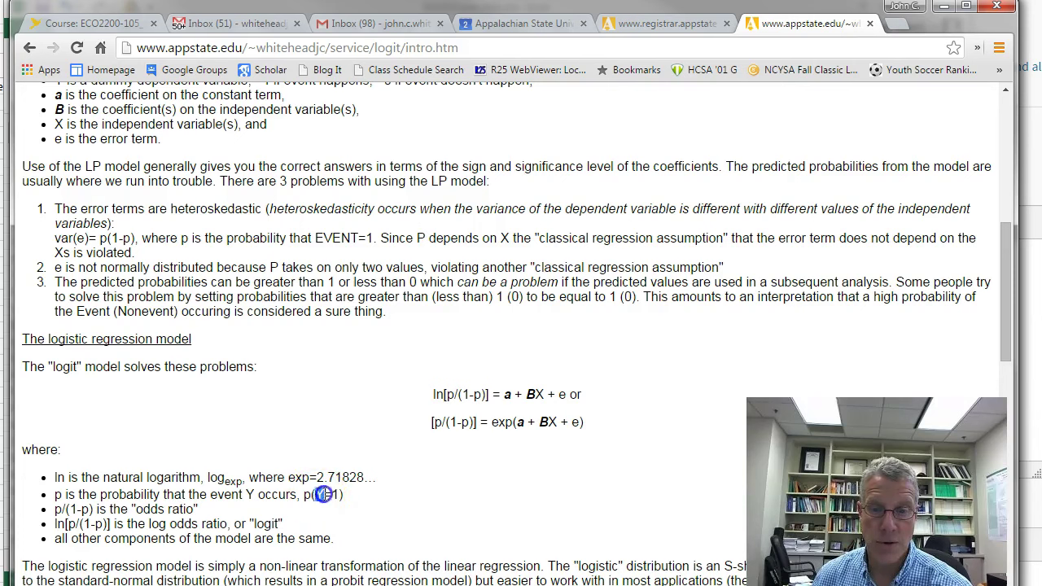
pyautogui.scroll(-1, 453, 472)
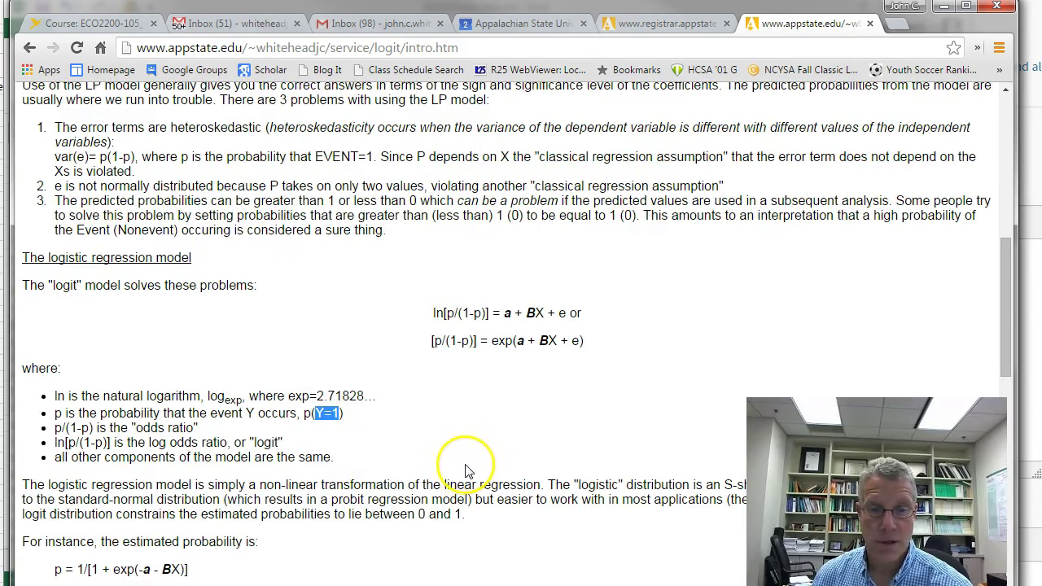
pyautogui.scroll(-1, 464, 472)
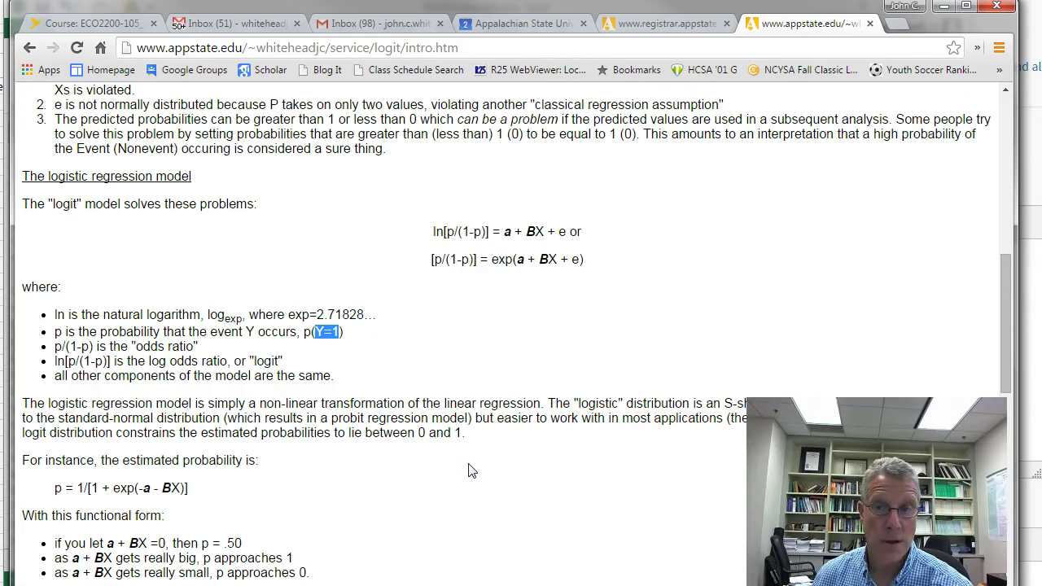
pyautogui.scroll(2, 468, 470)
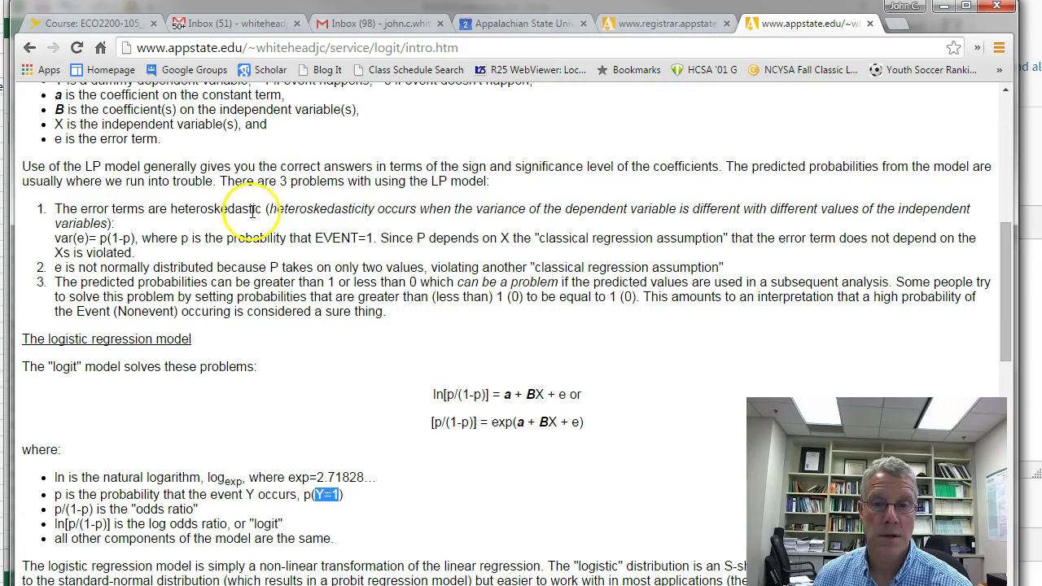
pyautogui.click(324, 238)
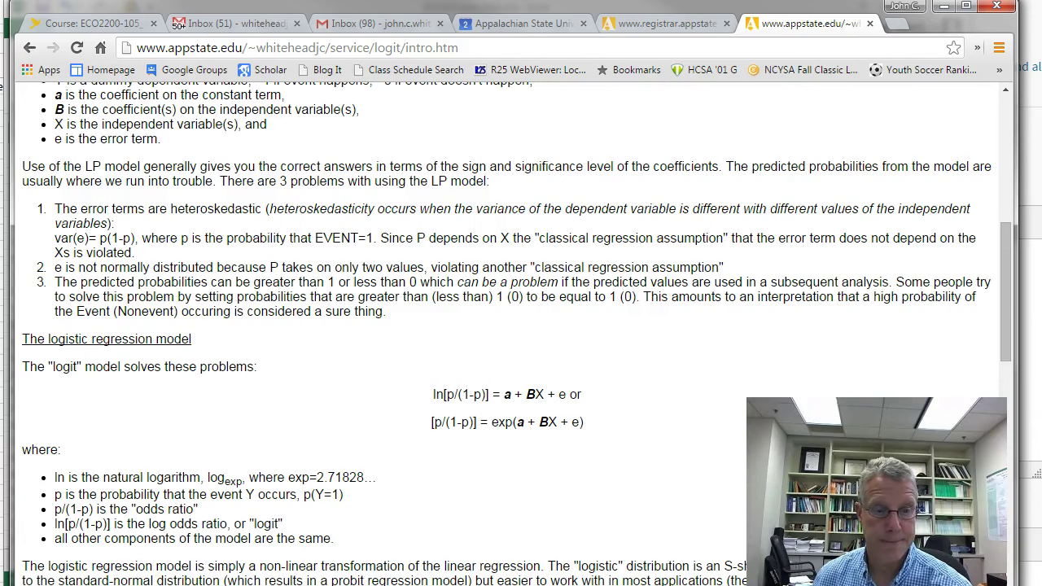
# - Switch to the Excel workbook and run the BSG2011data regression of Yes (E1:E41) on Fee (D1:D41) with labels and residuals on a new worksheet
pyautogui.hotkey('alt', 'Tab')
pyautogui.click(278, 69)
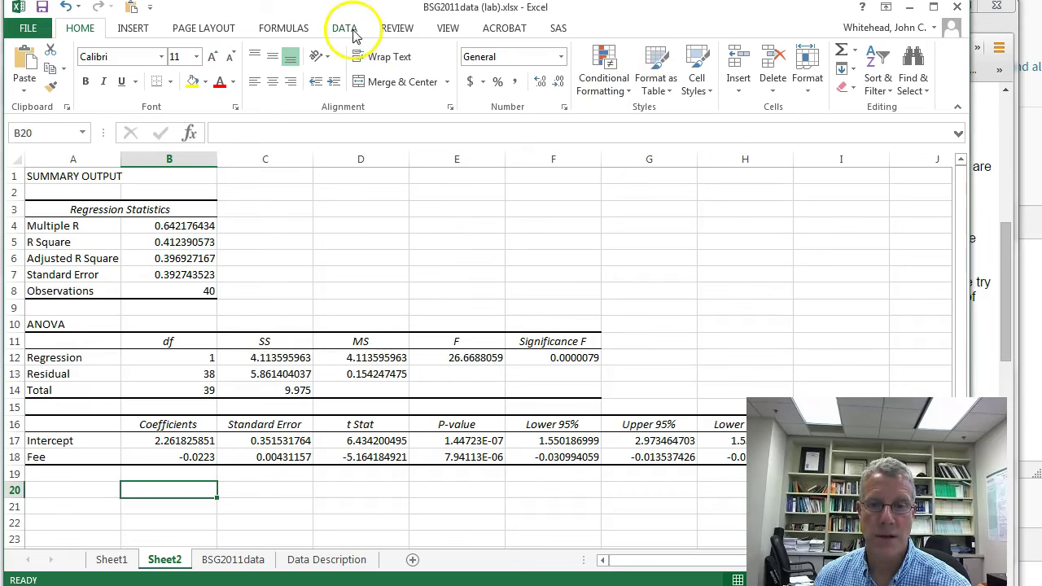
pyautogui.click(232, 560)
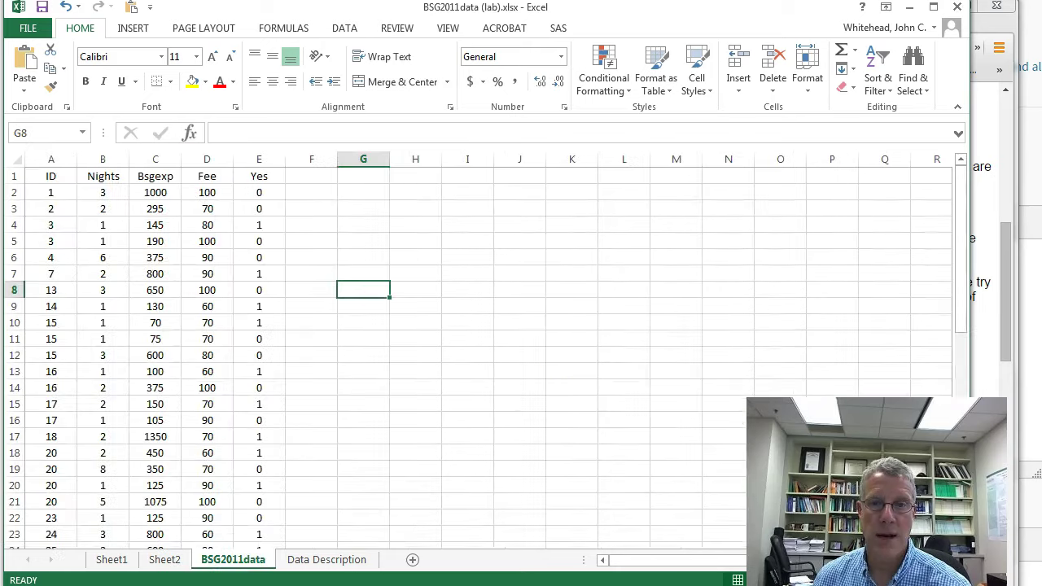
pyautogui.click(344, 32)
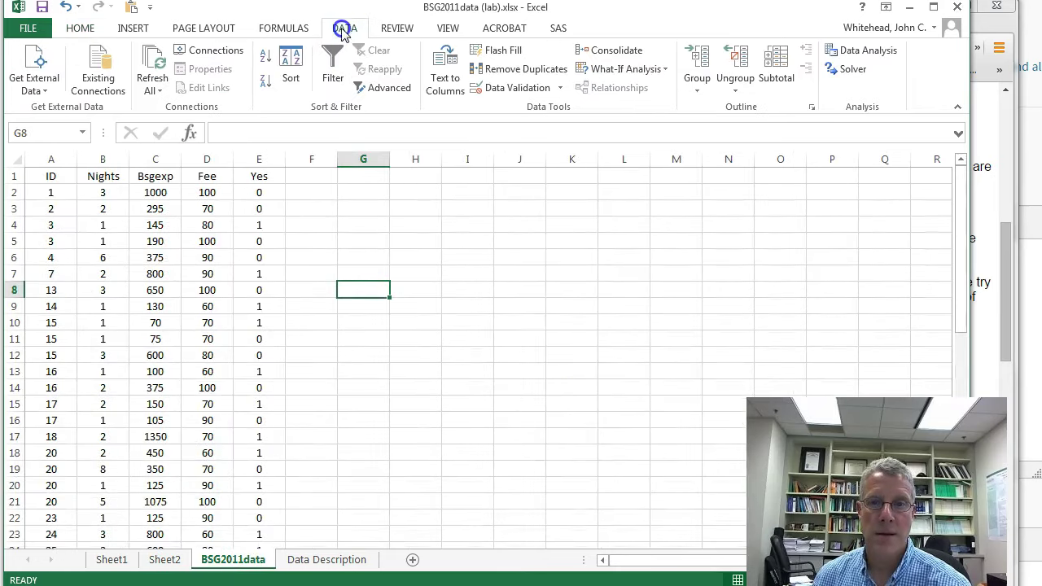
pyautogui.click(858, 54)
pyautogui.click(651, 231)
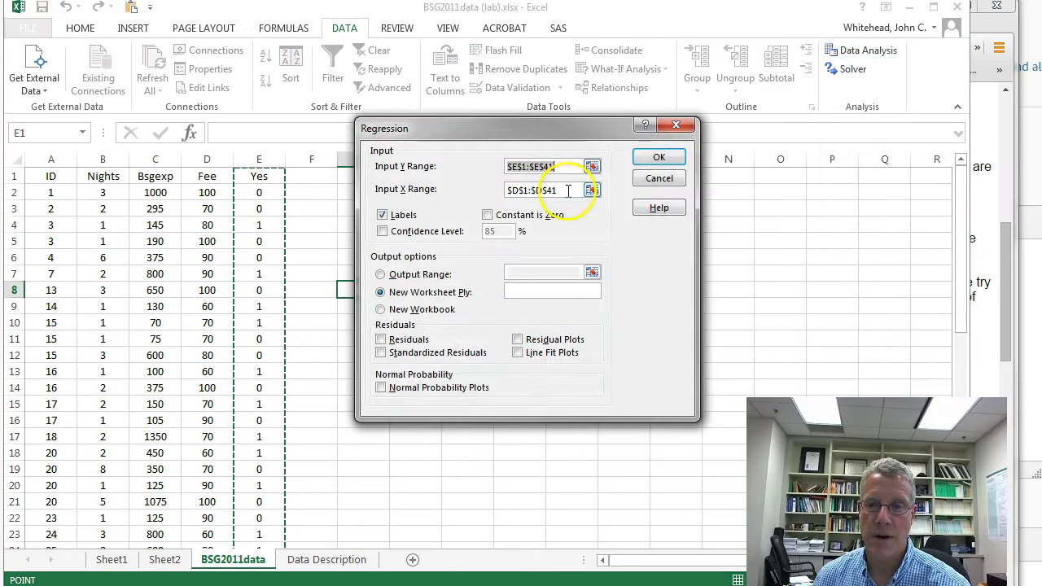
pyautogui.click(380, 340)
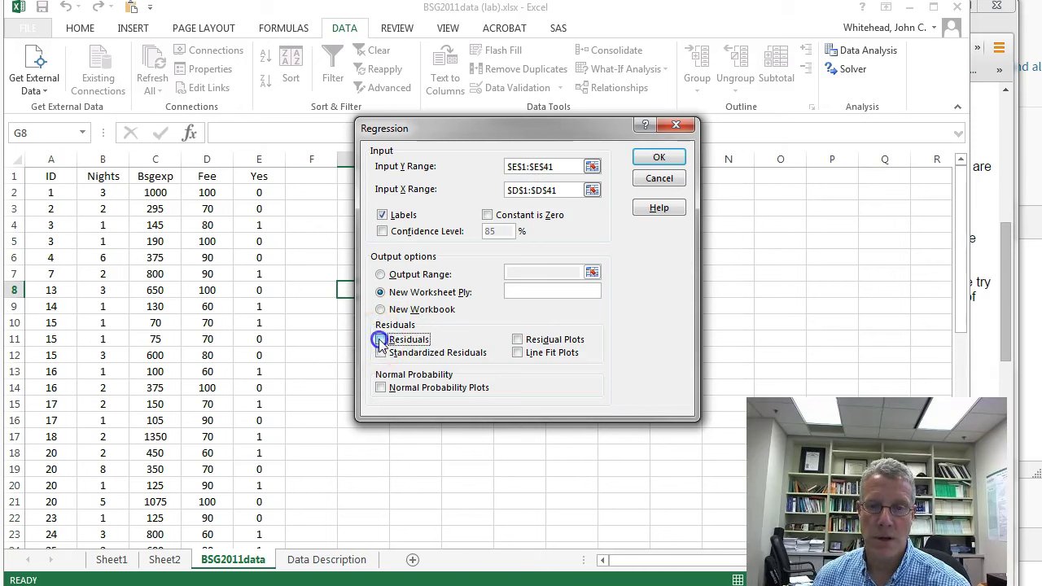
pyautogui.click(659, 157)
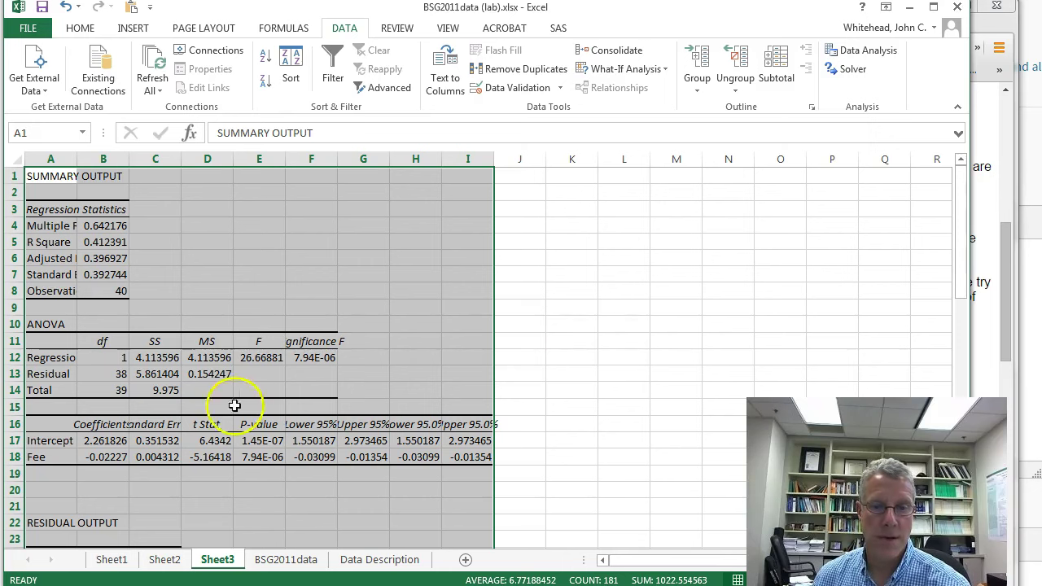
# - Widen columns A to D of the new regression output to fit the coefficient and residual tables
pyautogui.click(104, 440)
pyautogui.rightClick(104, 444)
pyautogui.click(114, 474)
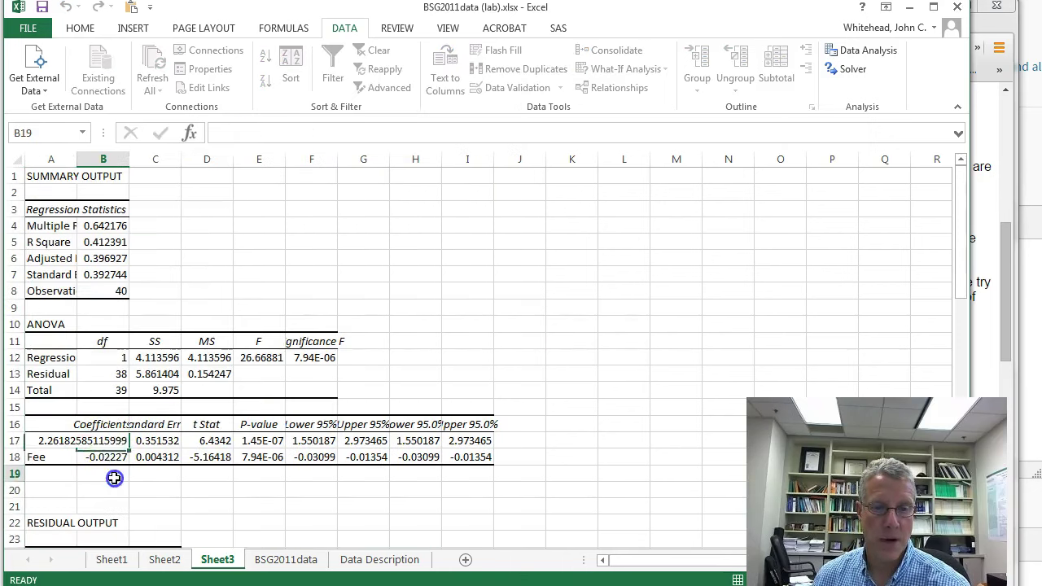
pyautogui.scroll(-3, 229, 482)
pyautogui.scroll(-2, 230, 482)
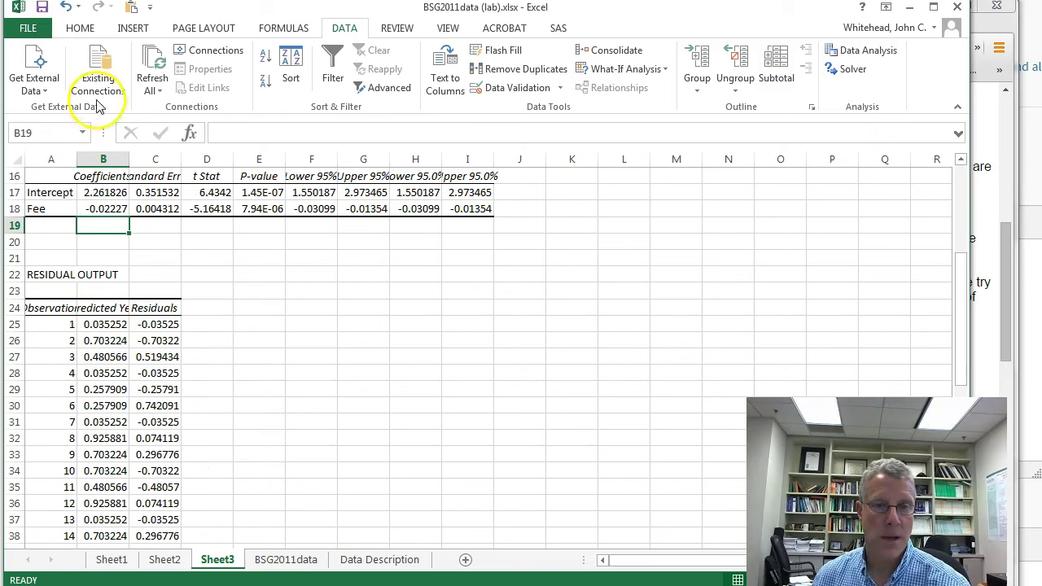
pyautogui.moveTo(50, 159); pyautogui.dragTo(207, 159)
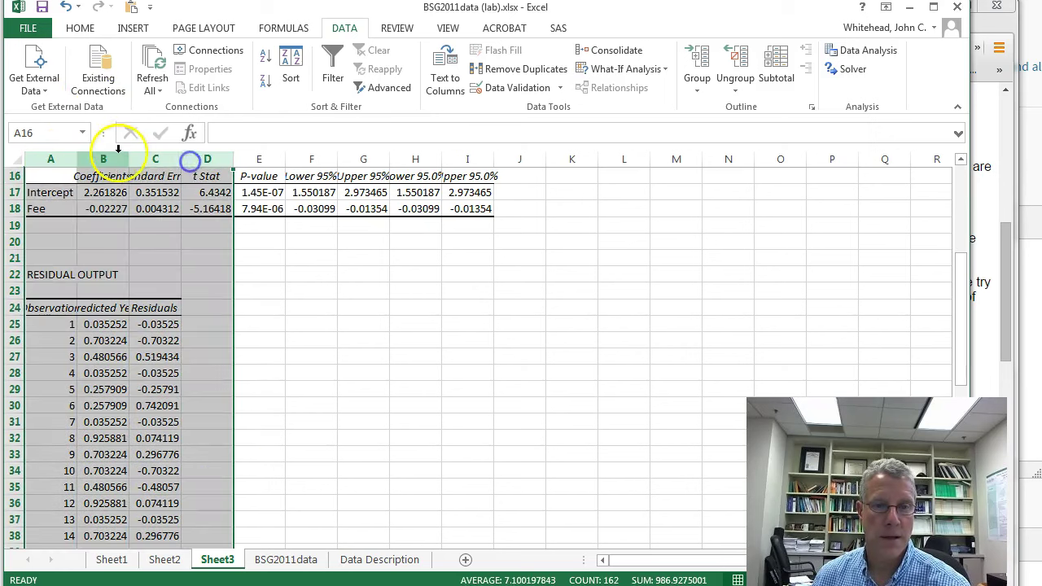
pyautogui.moveTo(126, 159); pyautogui.dragTo(197, 160)
pyautogui.click(304, 383)
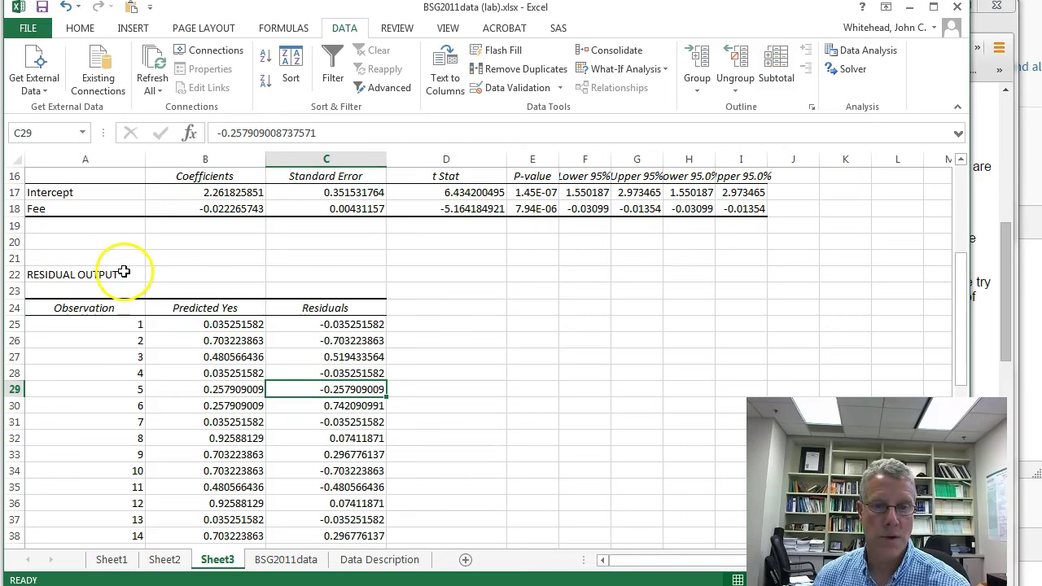
# - Examine the Predicted Yes column of the residual output for all observations, checking for probabilities above 1 or below 0
pyautogui.scroll(-10, 105, 307)
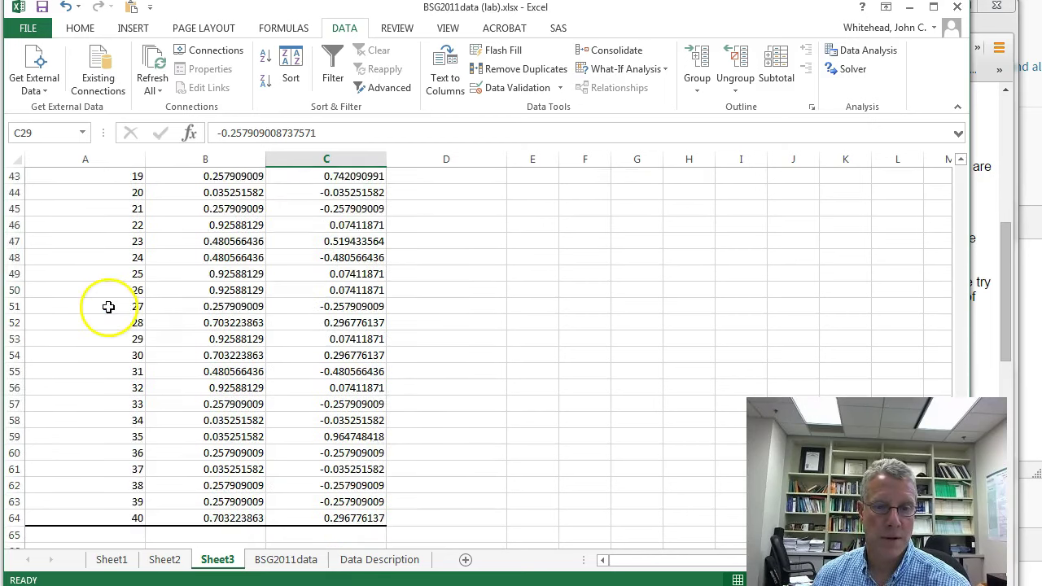
pyautogui.click(113, 463)
pyautogui.scroll(9, 110, 456)
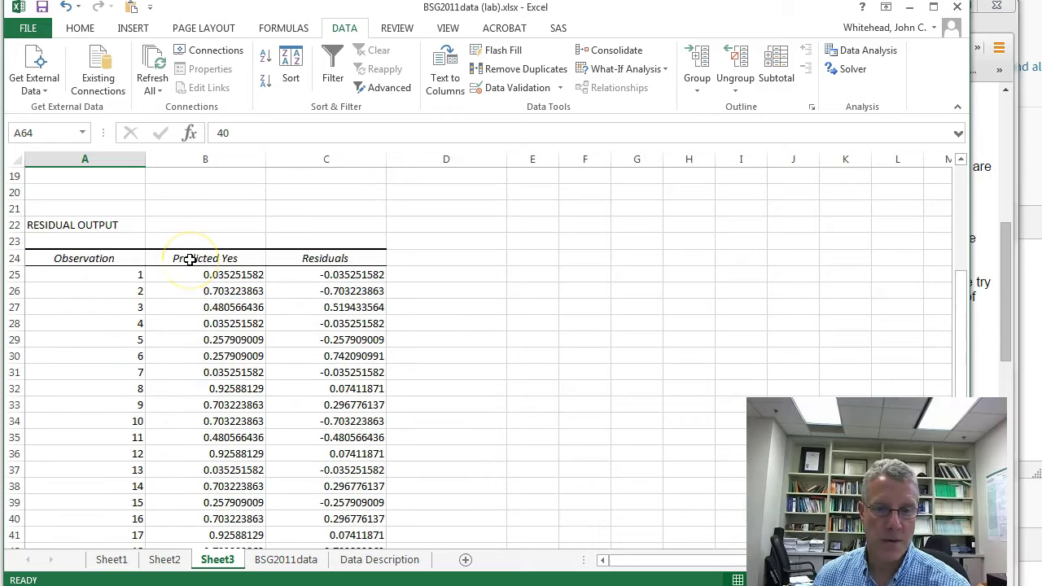
pyautogui.scroll(-4, 190, 259)
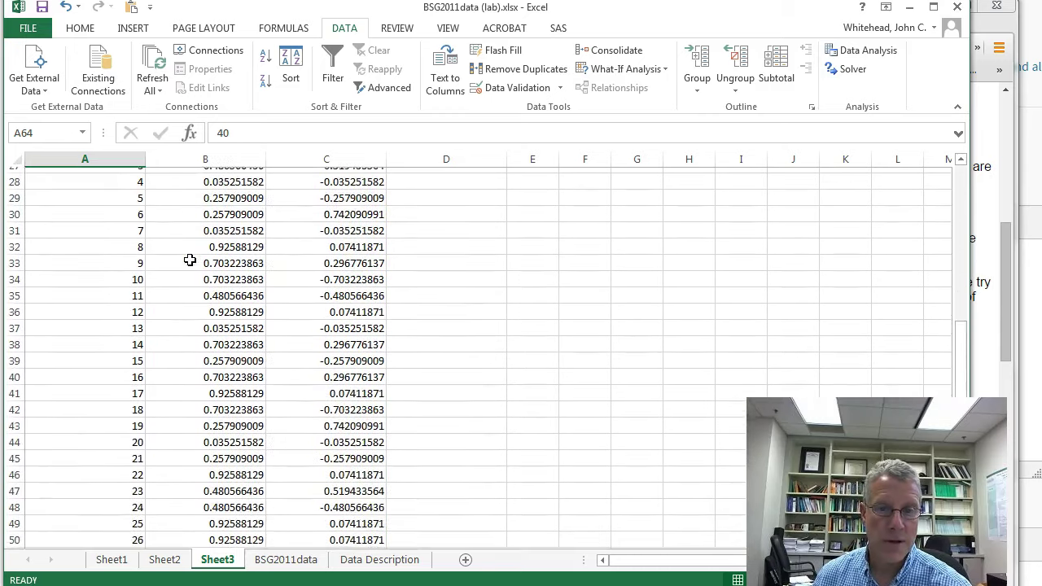
pyautogui.scroll(-3, 189, 258)
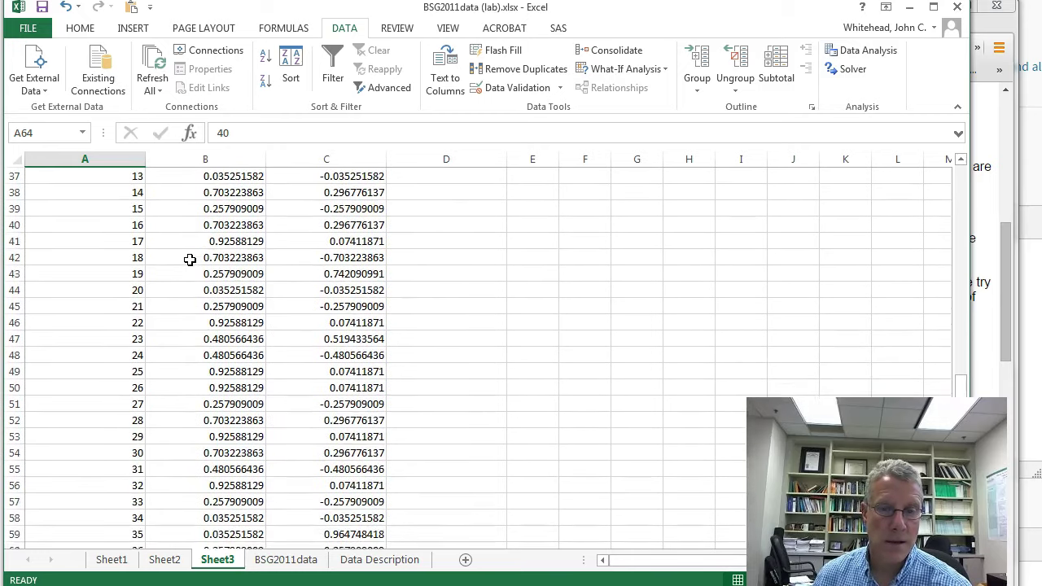
pyautogui.scroll(-1, 190, 259)
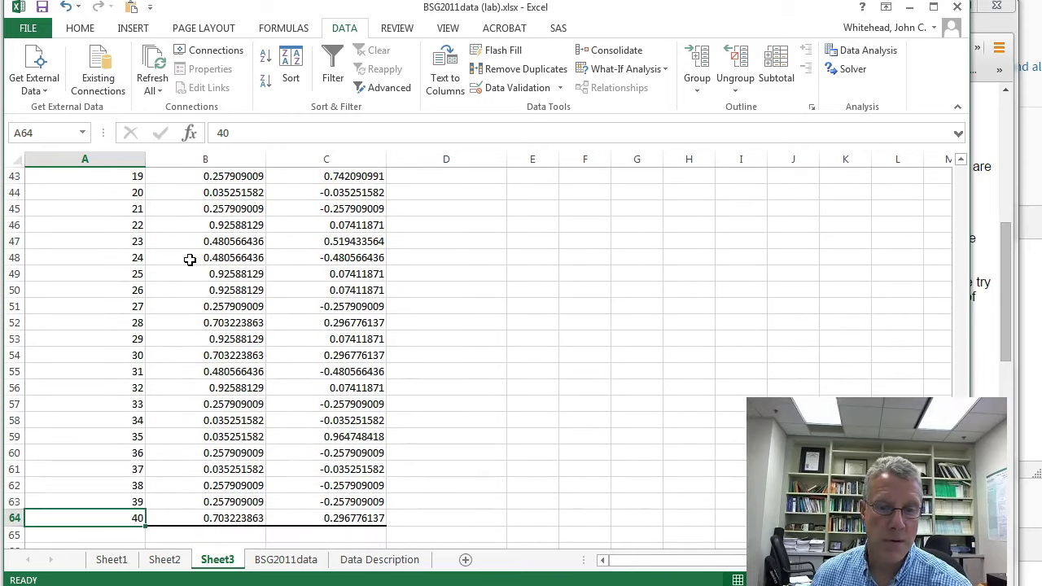
pyautogui.scroll(-1, 189, 259)
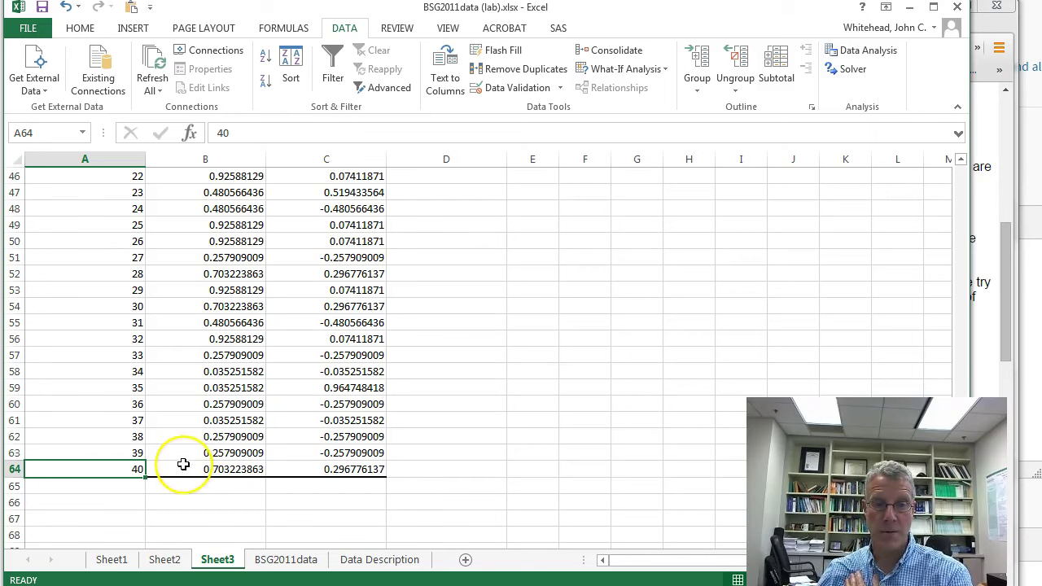
pyautogui.scroll(4, 179, 463)
pyautogui.scroll(6, 183, 464)
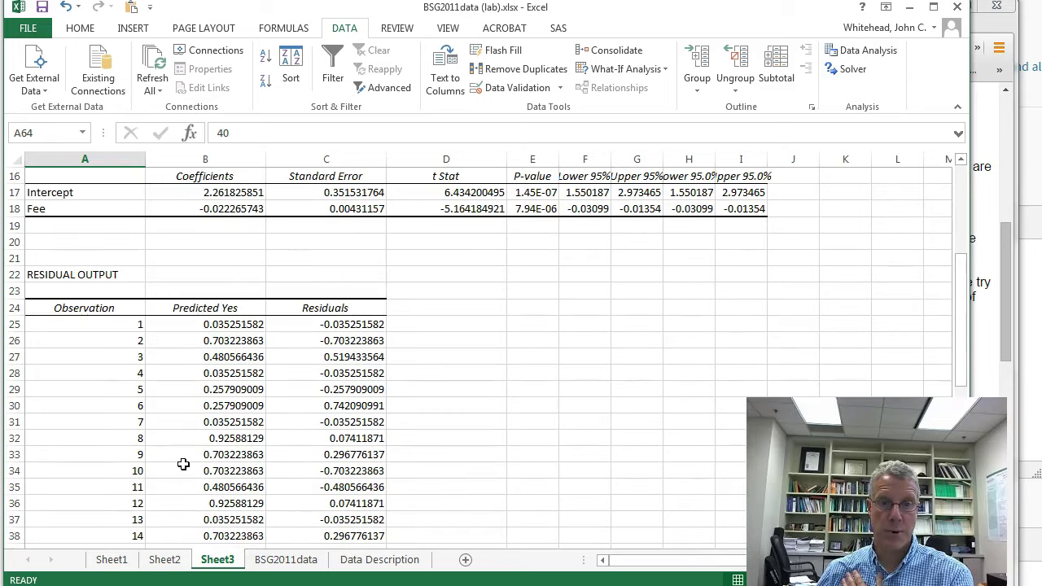
pyautogui.click(179, 326)
pyautogui.scroll(-7, 180, 326)
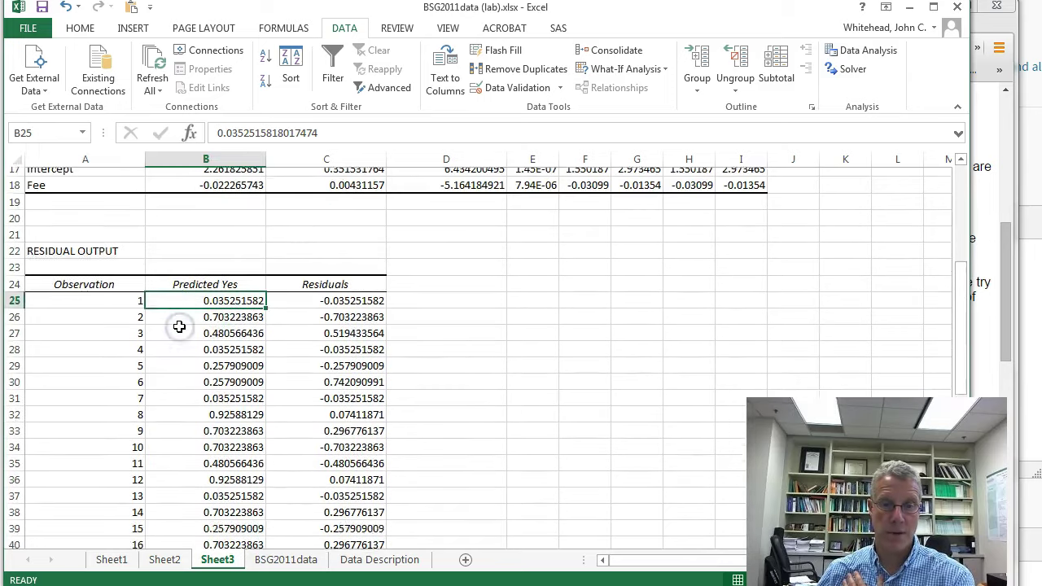
pyautogui.scroll(4, 179, 326)
pyautogui.scroll(4, 179, 325)
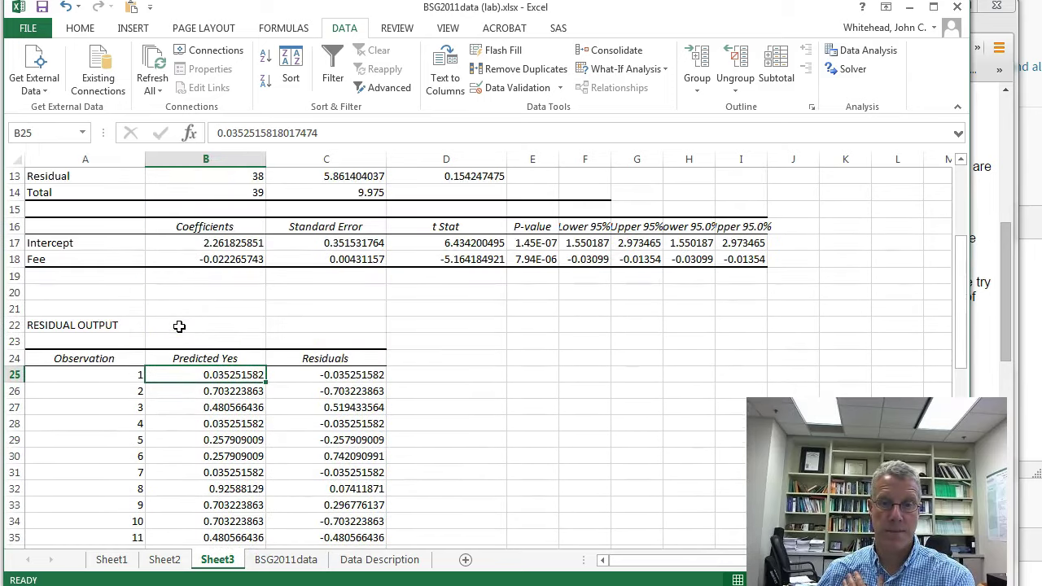
# - Copy the Residuals column with its heading, cells C24:C64, from the residual output
pyautogui.click(349, 353)
pyautogui.scroll(-1, 484, 352)
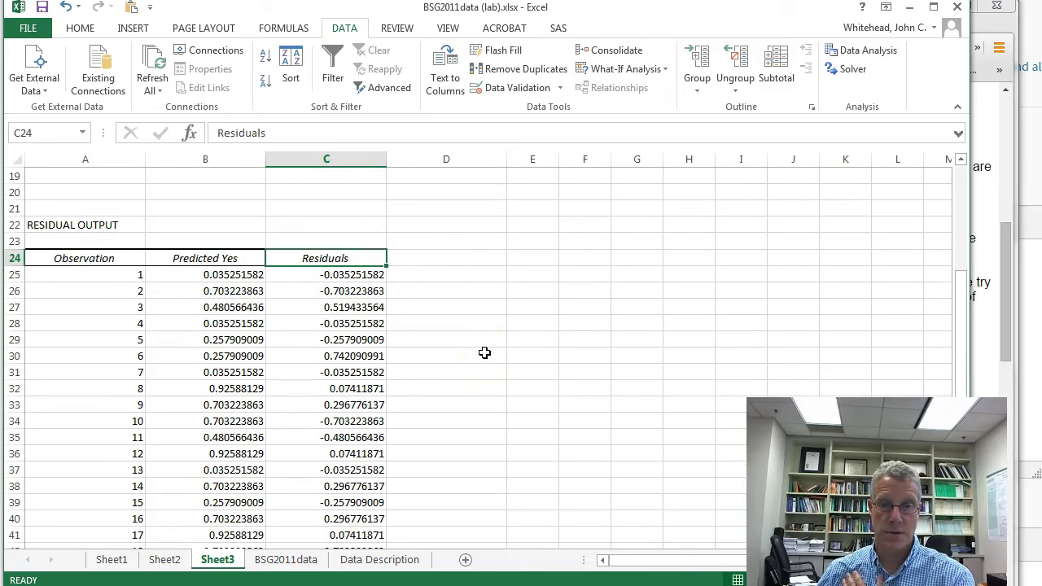
pyautogui.moveTo(379, 258); pyautogui.dragTo(341, 506)
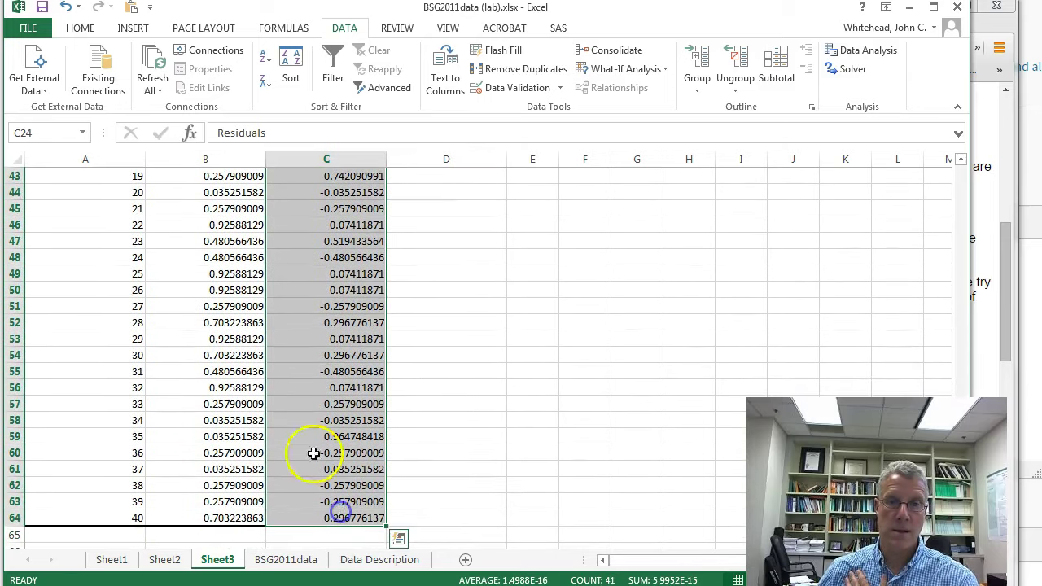
pyautogui.click(80, 28)
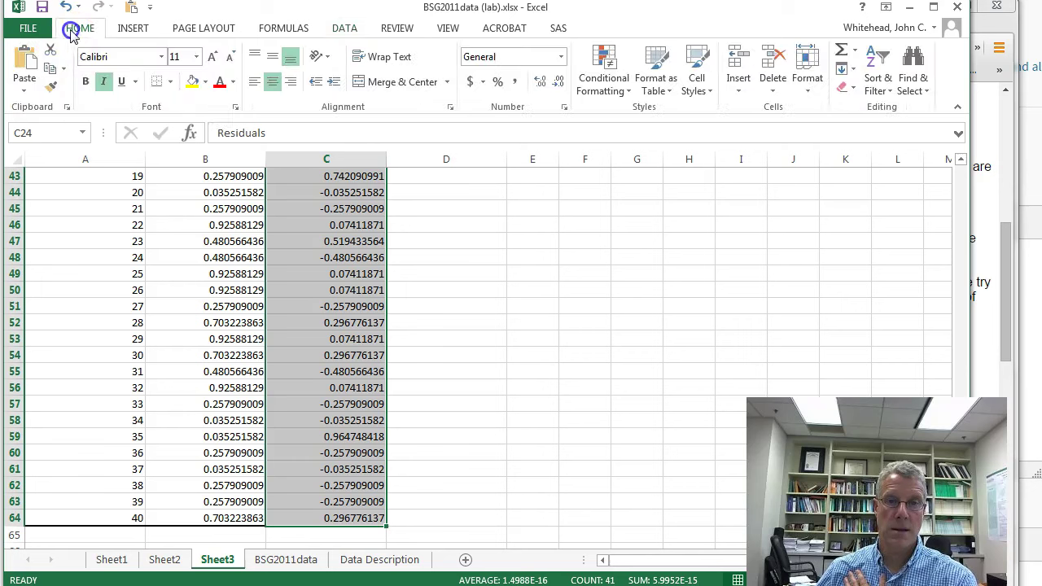
pyautogui.click(51, 68)
pyautogui.scroll(10, 281, 478)
# - Paste the residuals into the BSG2011data sheet starting at cell F1 and widen column F to fit
pyautogui.click(285, 559)
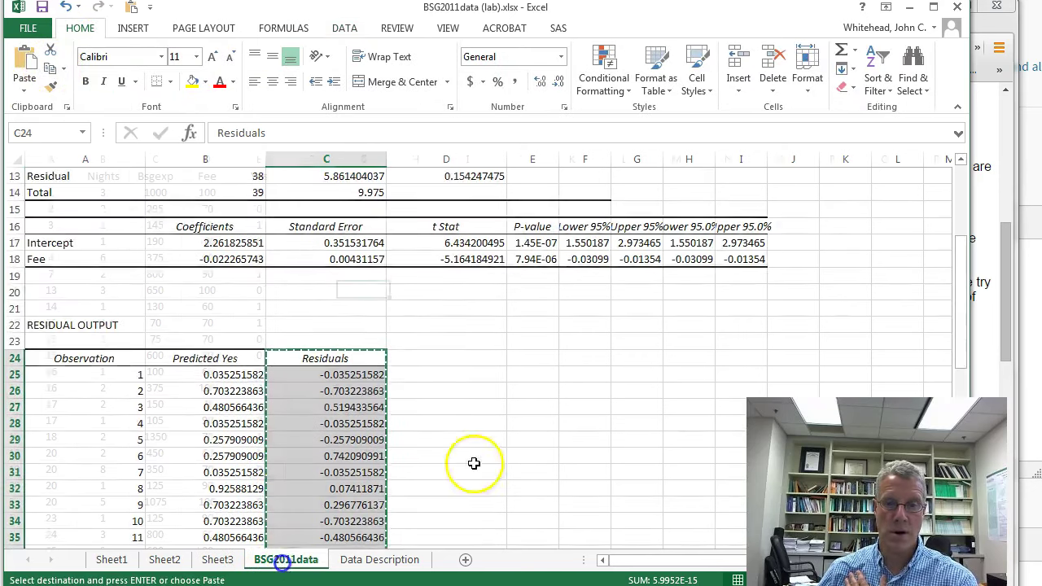
pyautogui.click(307, 172)
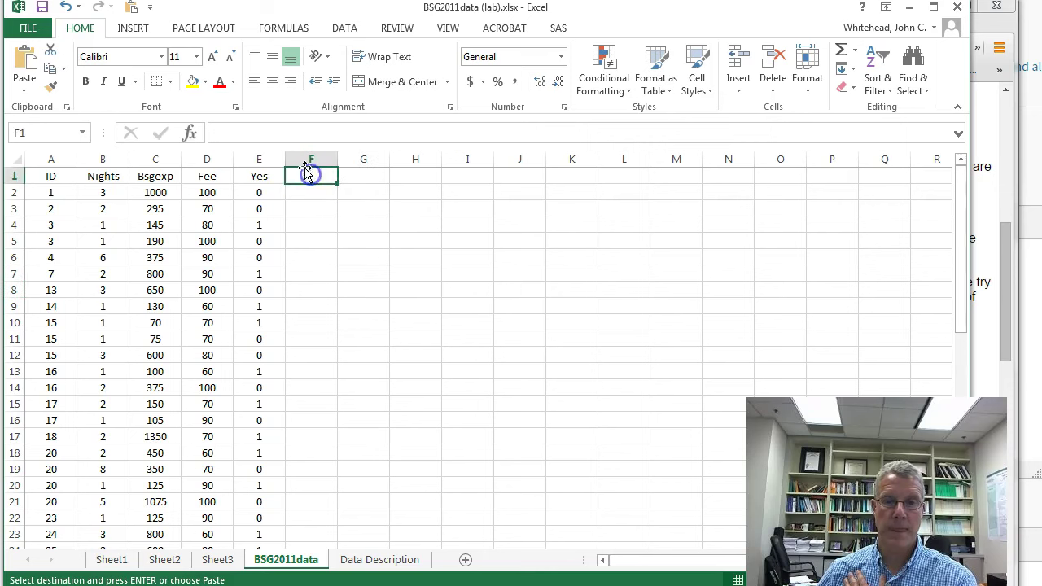
pyautogui.click(23, 58)
pyautogui.moveTo(337, 159); pyautogui.dragTo(384, 160)
pyautogui.click(439, 208)
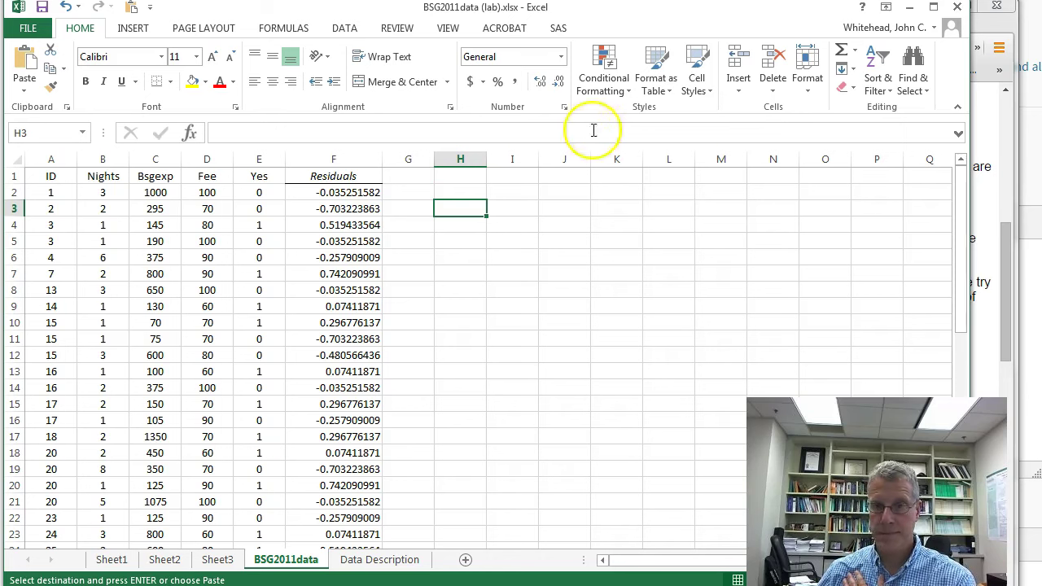
pyautogui.click(419, 175)
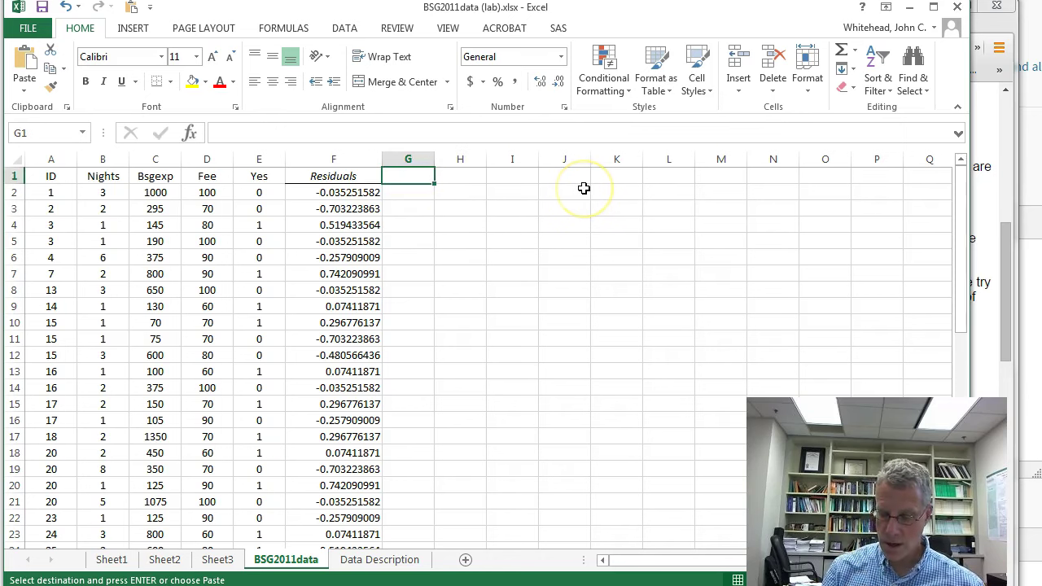
pyautogui.write('=ln')
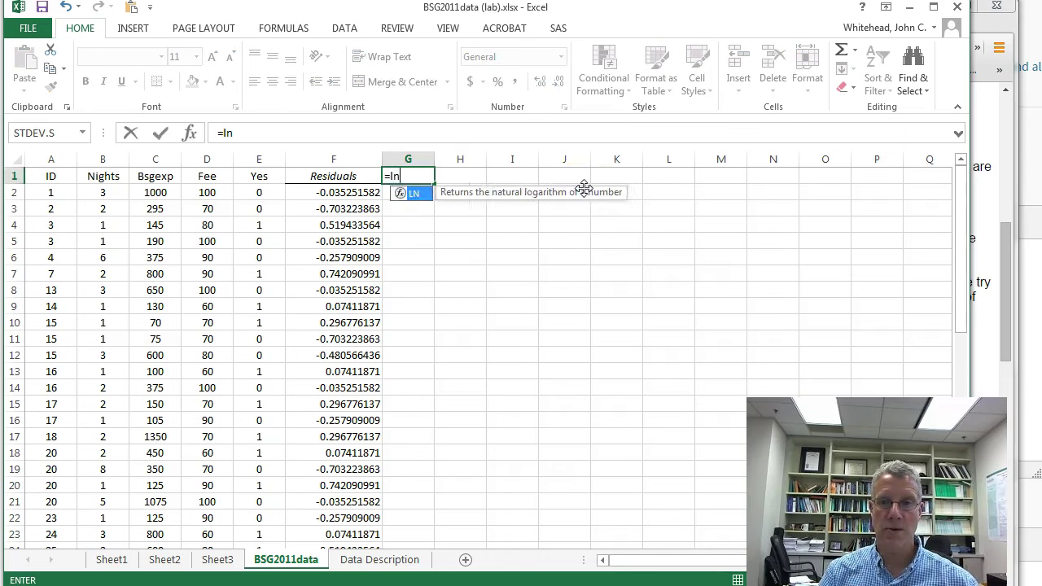
pyautogui.write('e')
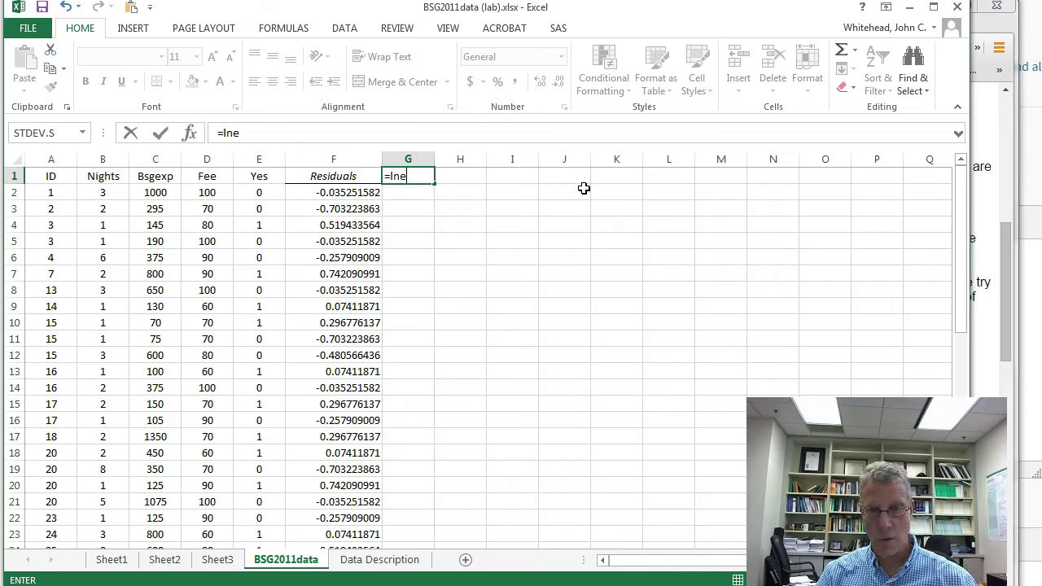
pyautogui.press('Escape')
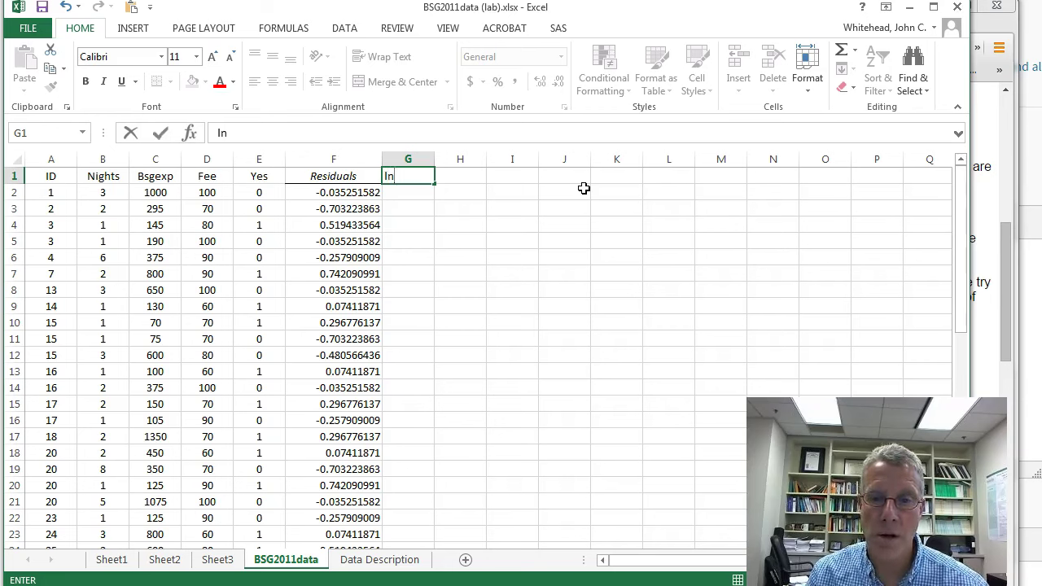
# - Add the column headings lne2 in cell G1 and lnx in cell H1, beside the Residuals column
pyautogui.write('lne2')
pyautogui.press('Return')
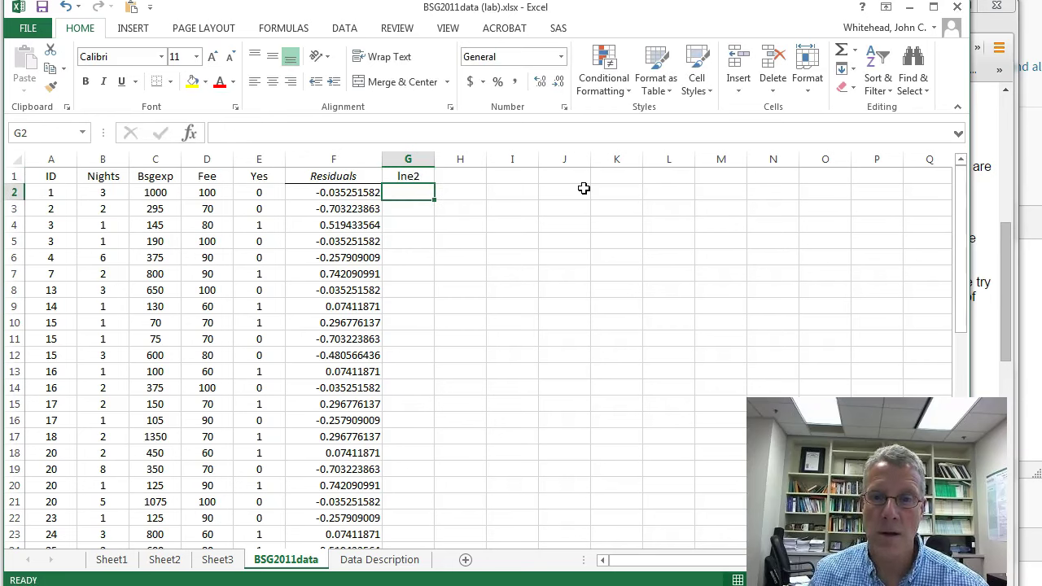
pyautogui.click(466, 174)
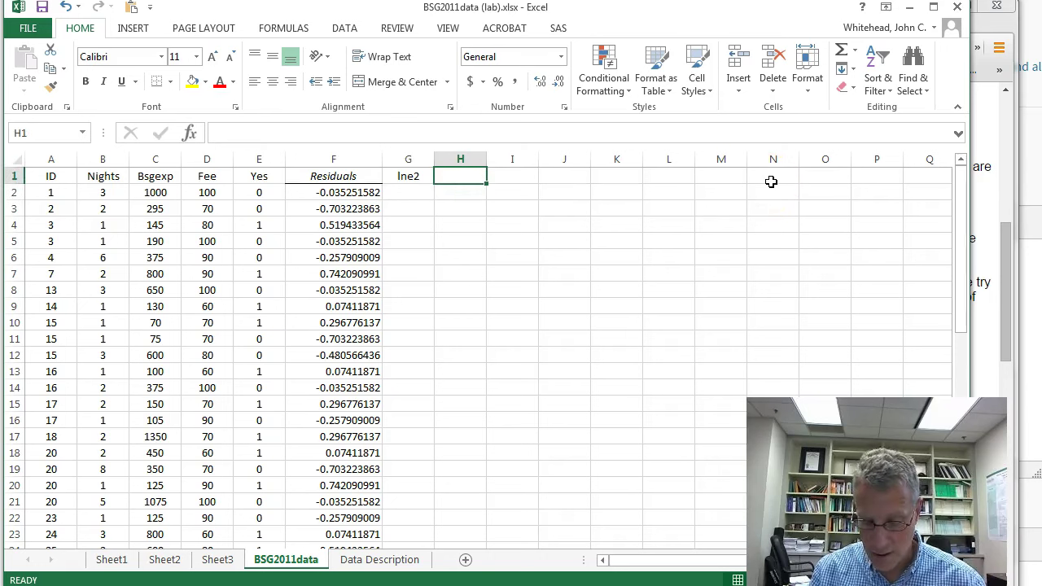
pyautogui.write('lnx')
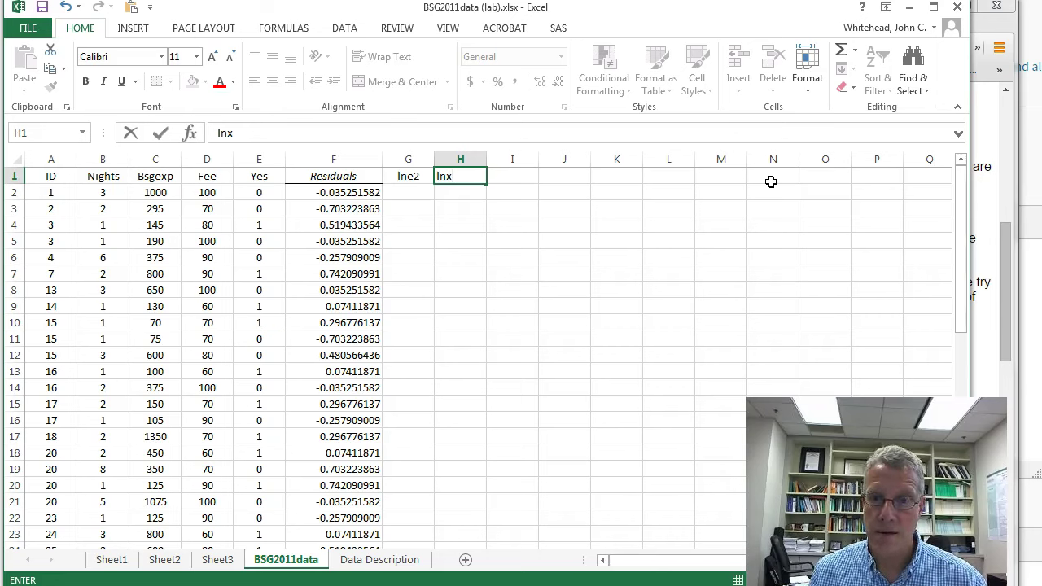
pyautogui.press('Return')
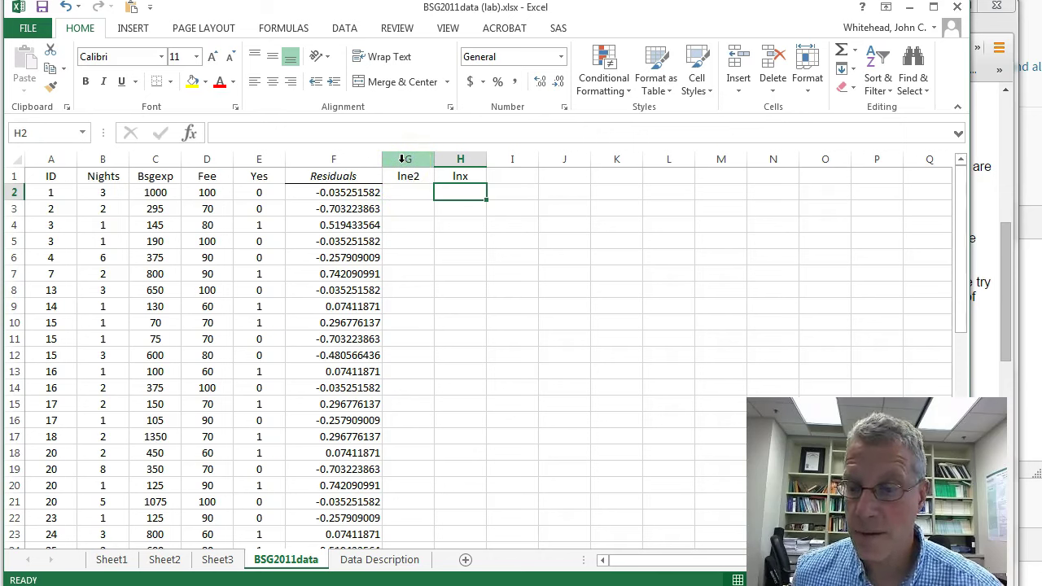
pyautogui.moveTo(102, 176); pyautogui.dragTo(134, 181)
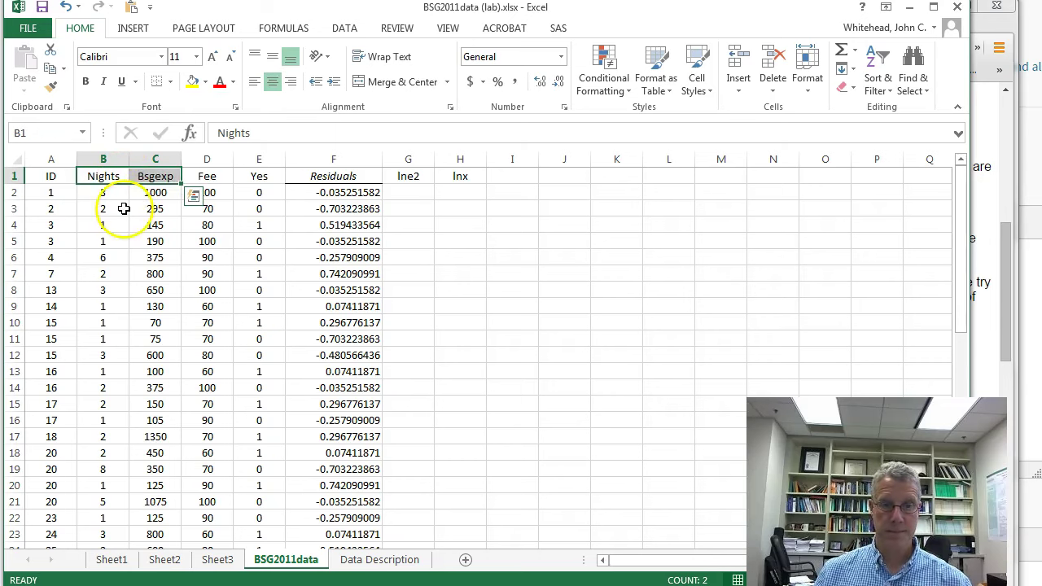
pyautogui.click(156, 176)
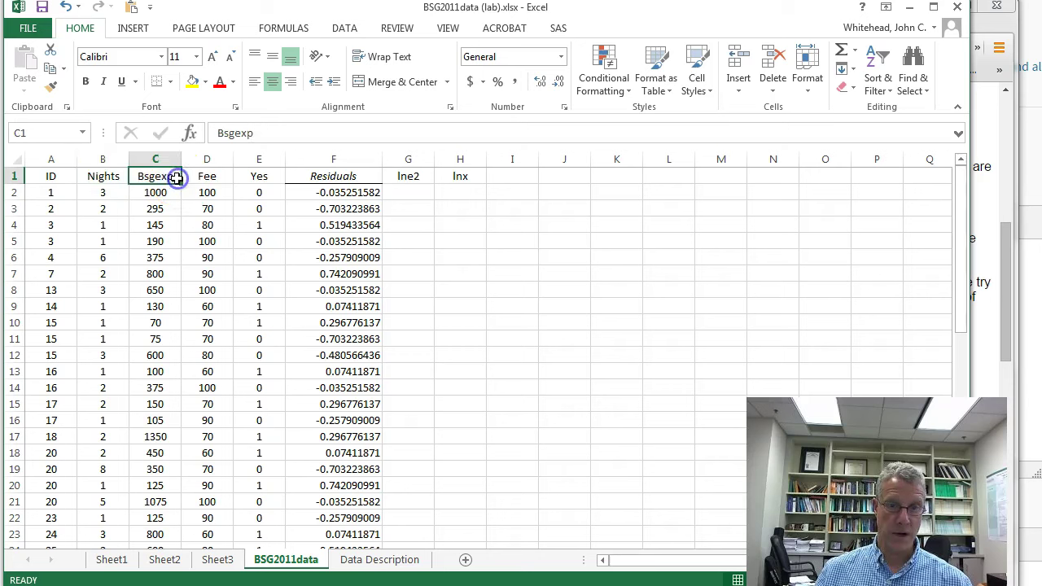
pyautogui.click(100, 177)
pyautogui.moveTo(105, 176); pyautogui.dragTo(140, 175)
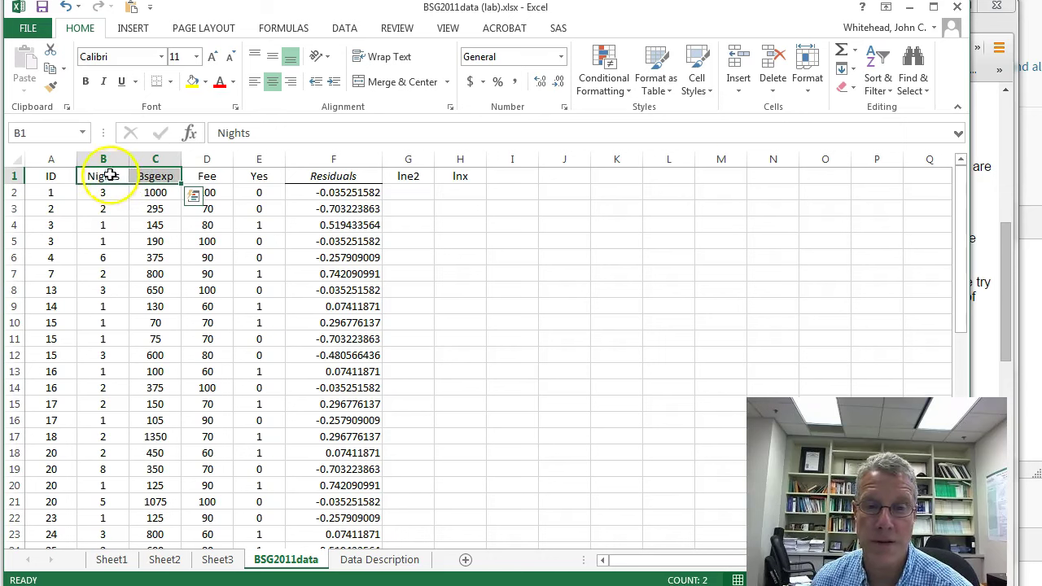
pyautogui.click(526, 276)
pyautogui.click(529, 285)
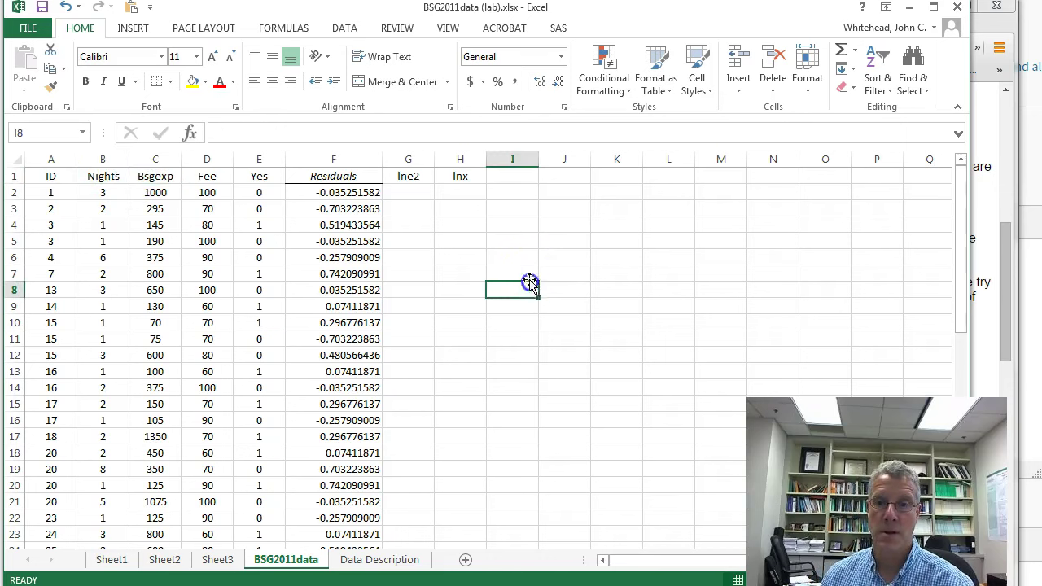
# - Enter the formula =LN(POWER(F2,2)) in cell G2 to compute the natural log of the squared residual
pyautogui.click(423, 195)
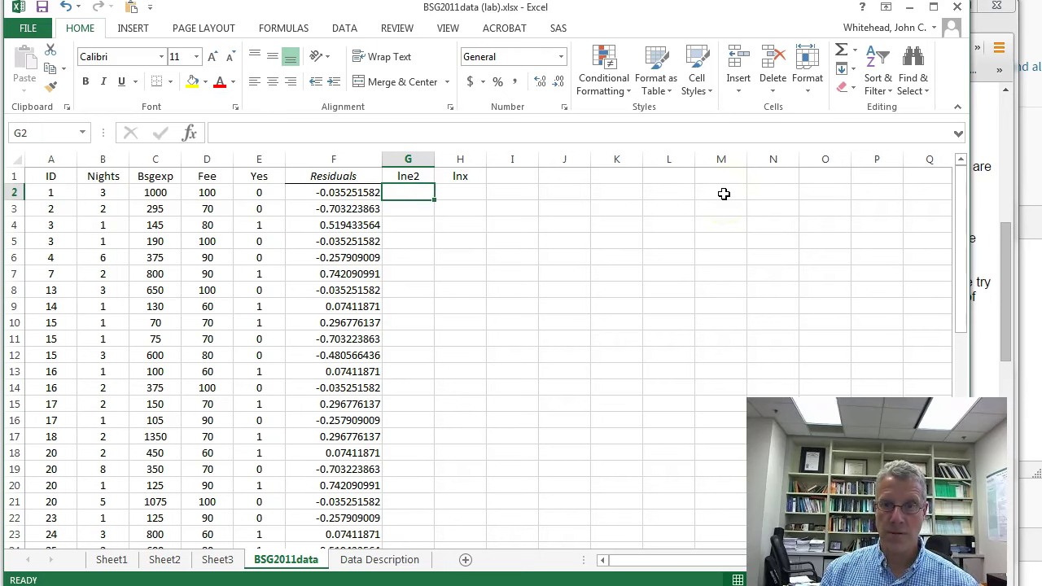
pyautogui.write('=')
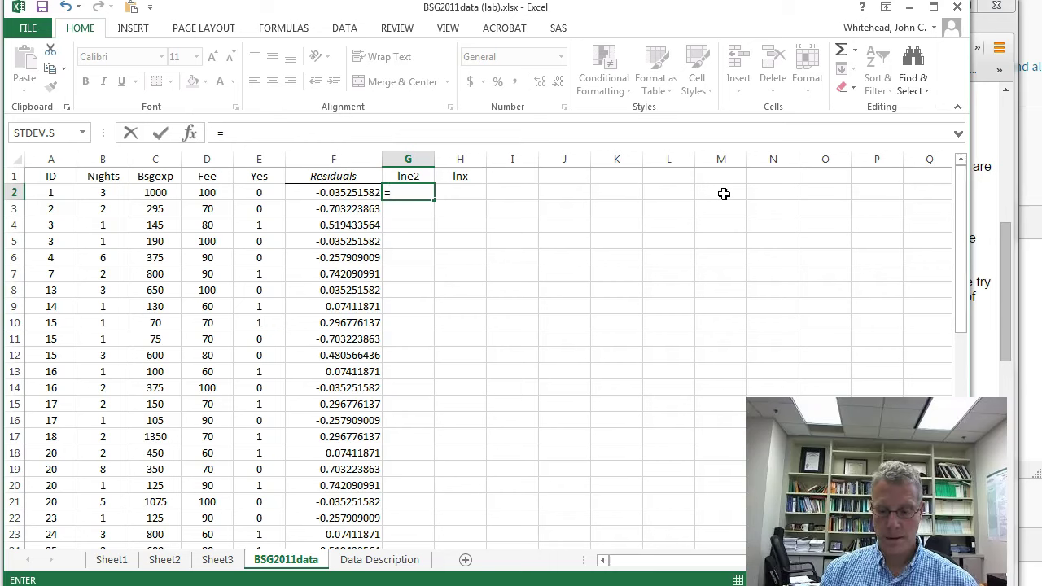
pyautogui.write('ln')
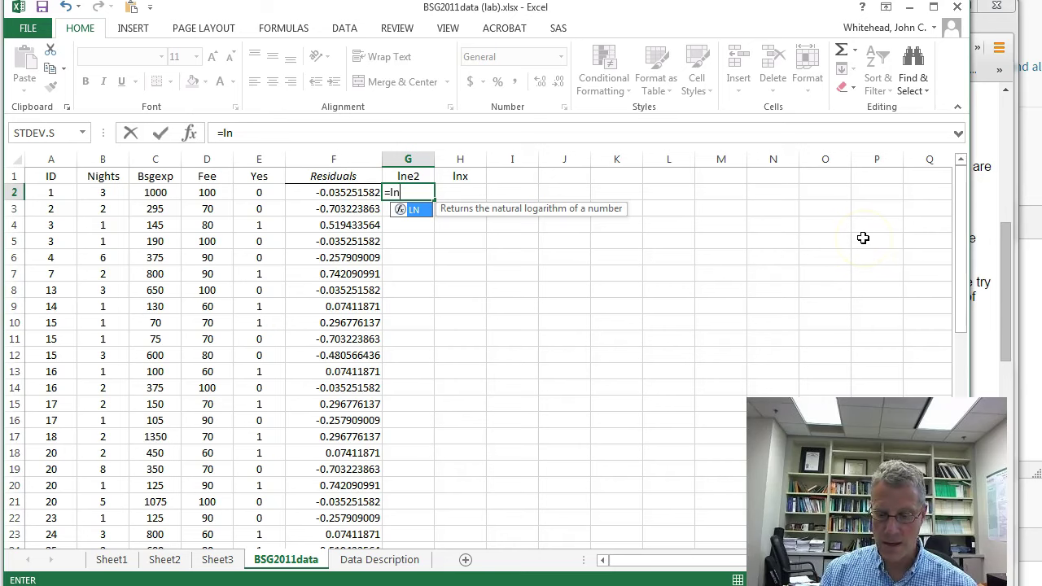
pyautogui.write('(')
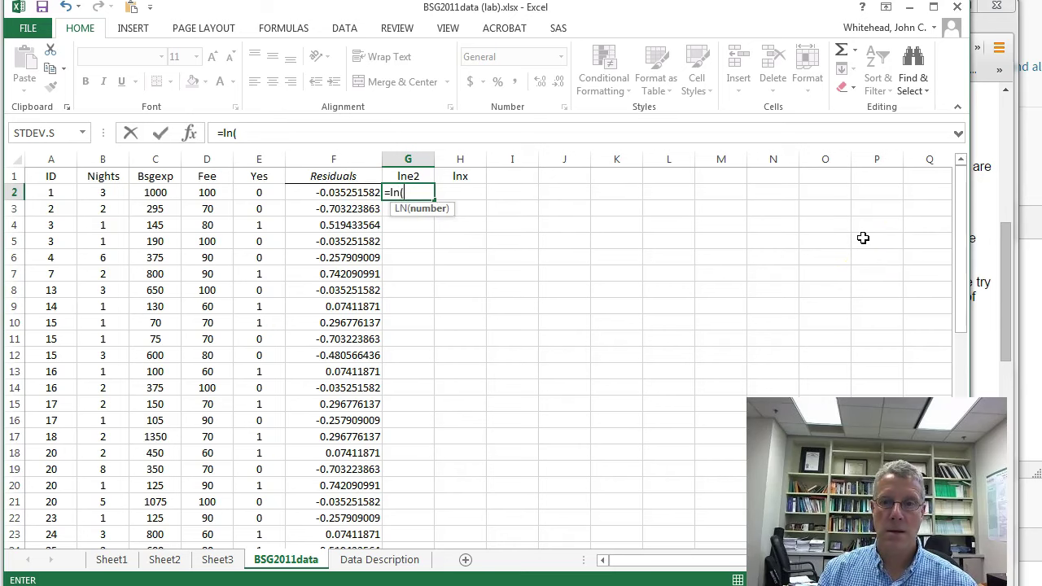
pyautogui.write('power')
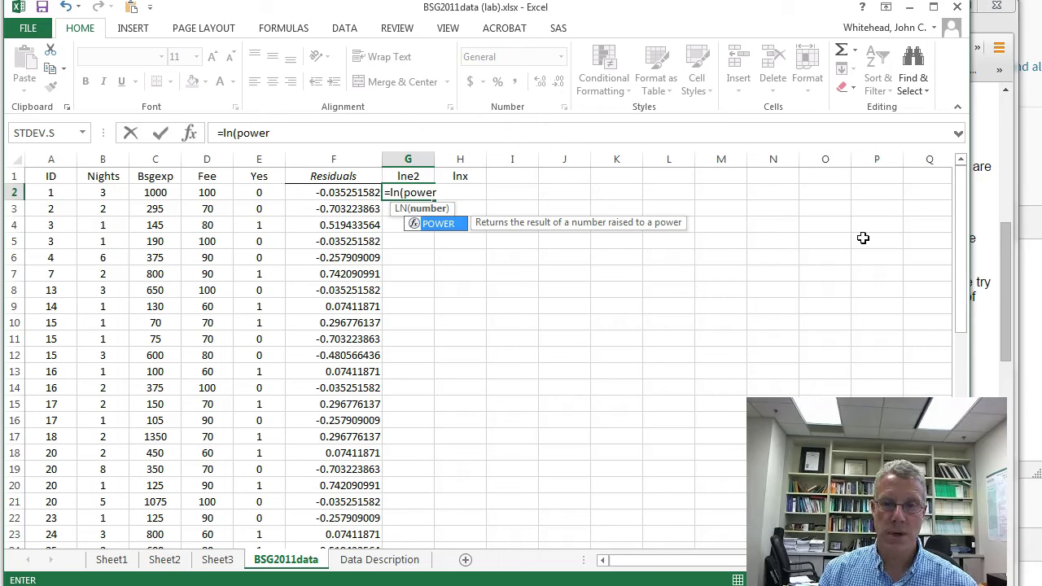
pyautogui.write(',f2')
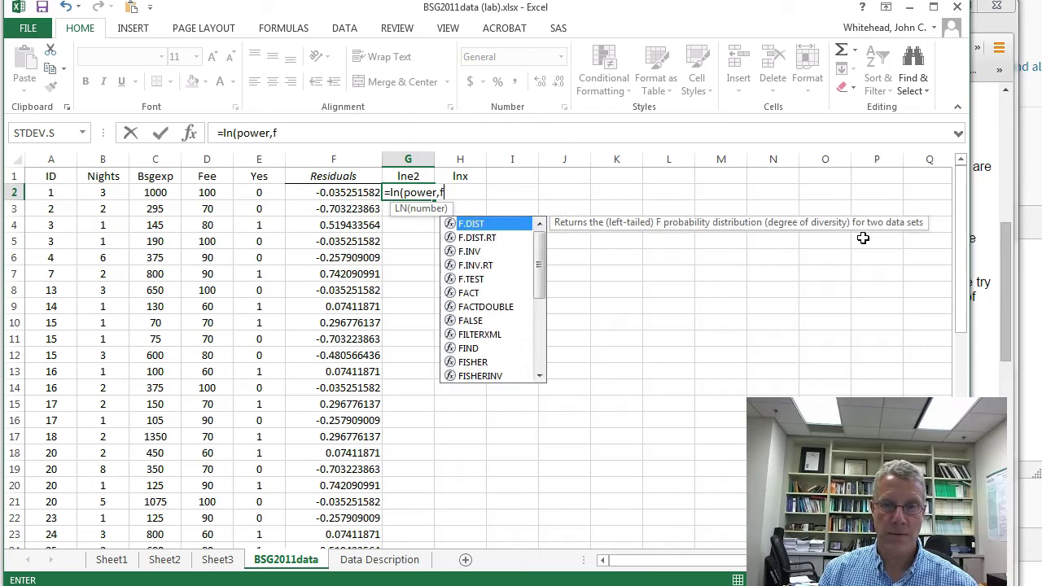
pyautogui.press('BackSpace')
pyautogui.press('BackSpace')
pyautogui.press('BackSpace')
pyautogui.write('(')
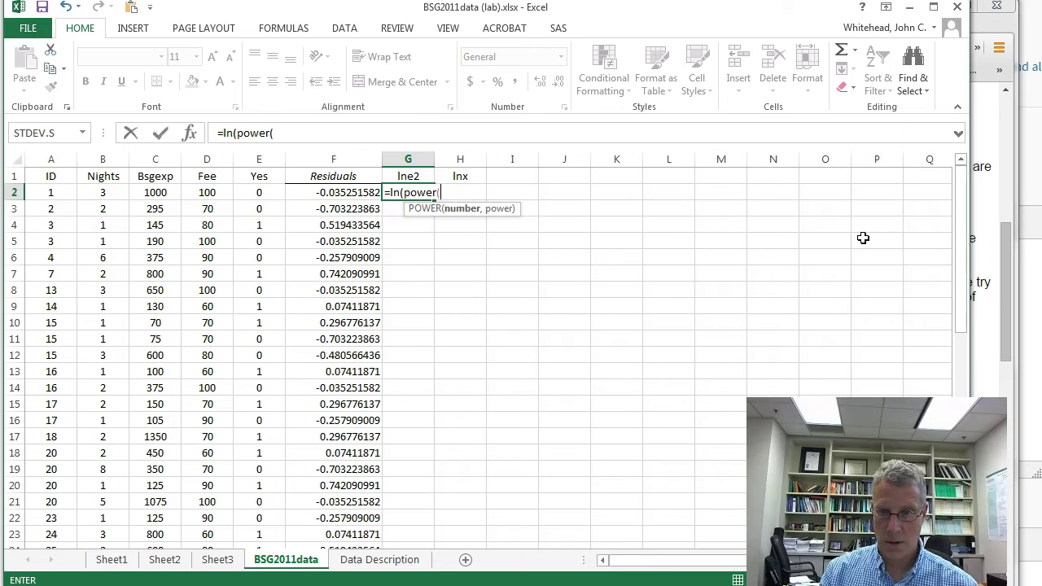
pyautogui.write('f2,')
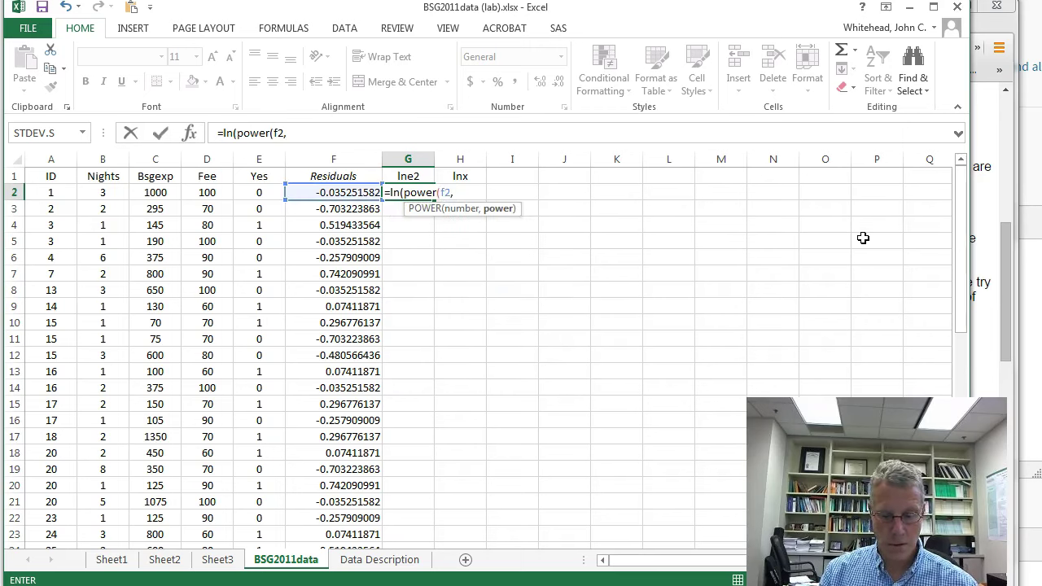
pyautogui.write('2)')
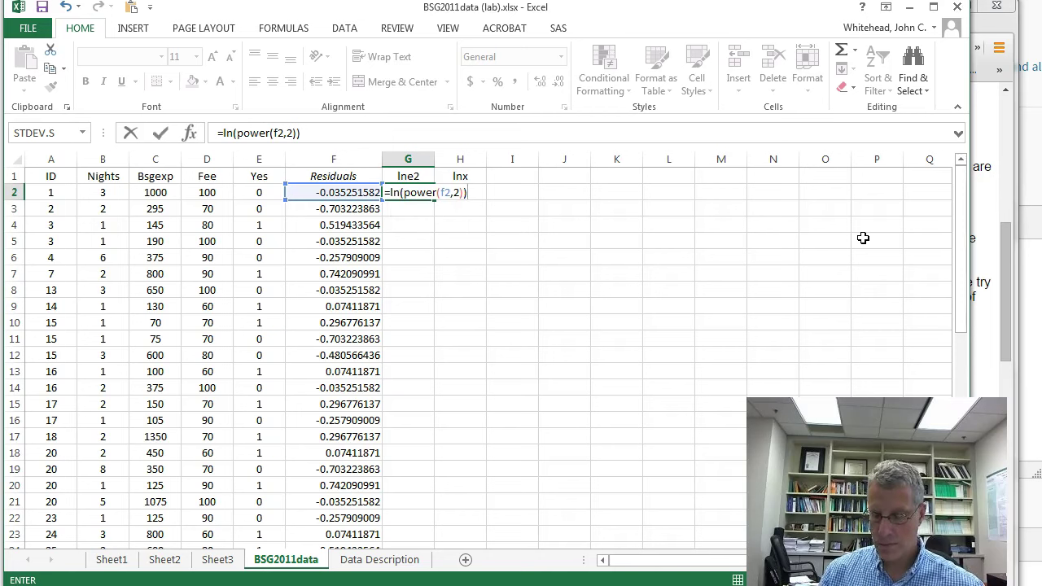
pyautogui.press('Return')
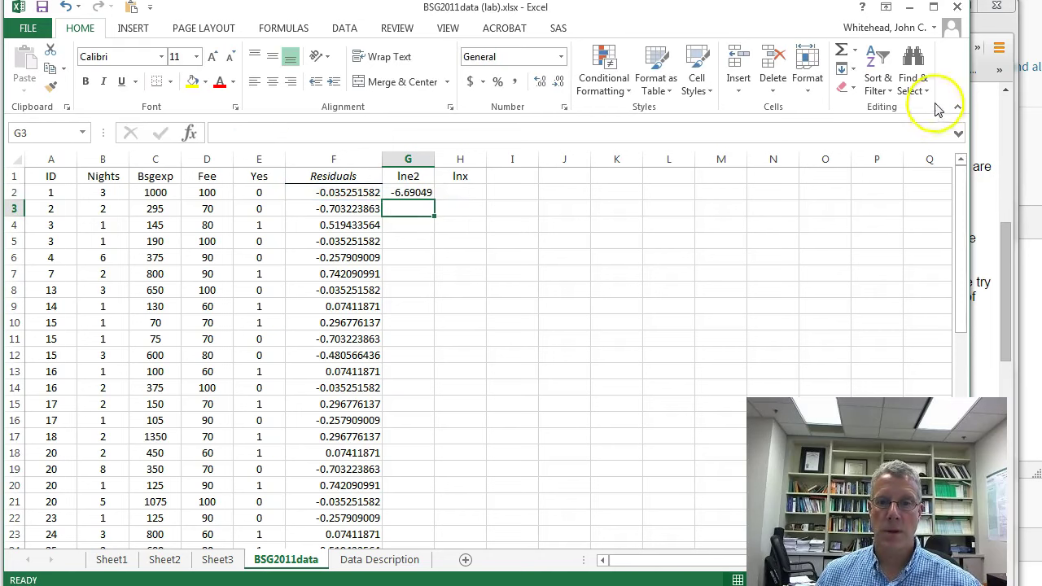
pyautogui.click(417, 190)
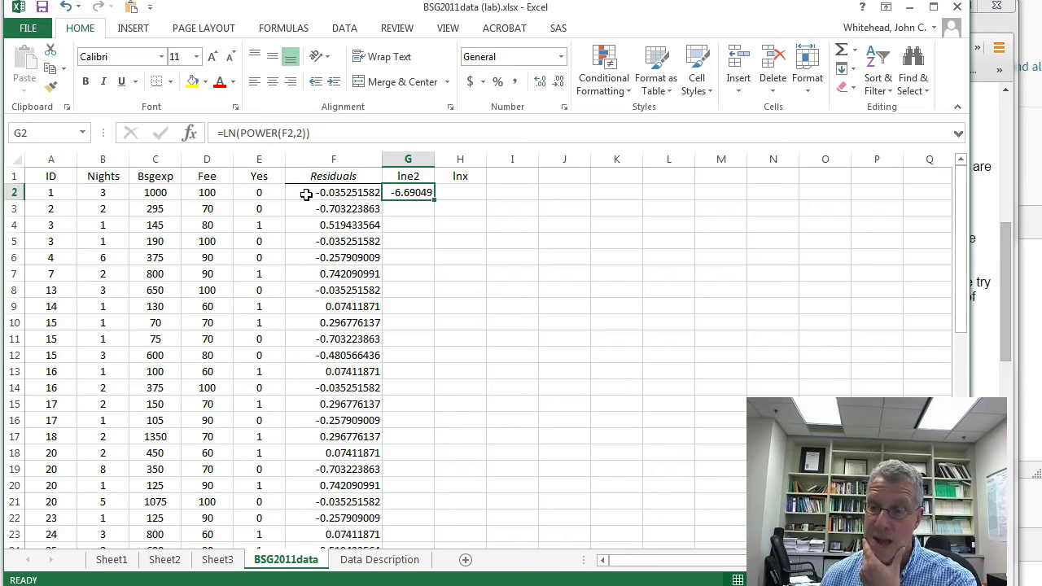
# - Enter the formula =LN(D2) in cell H2 to compute the natural log of the fee
pyautogui.click(468, 192)
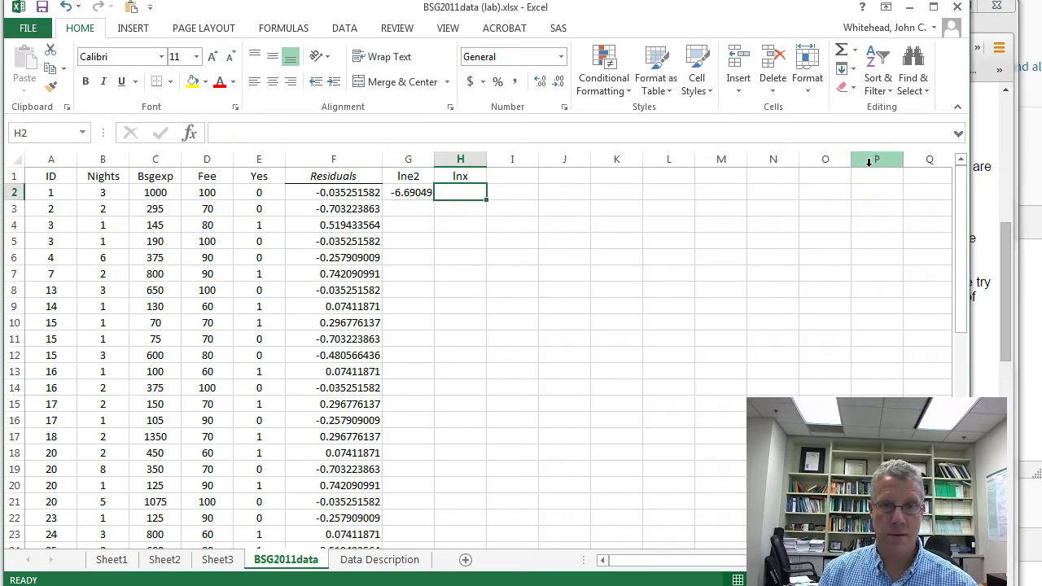
pyautogui.write('=')
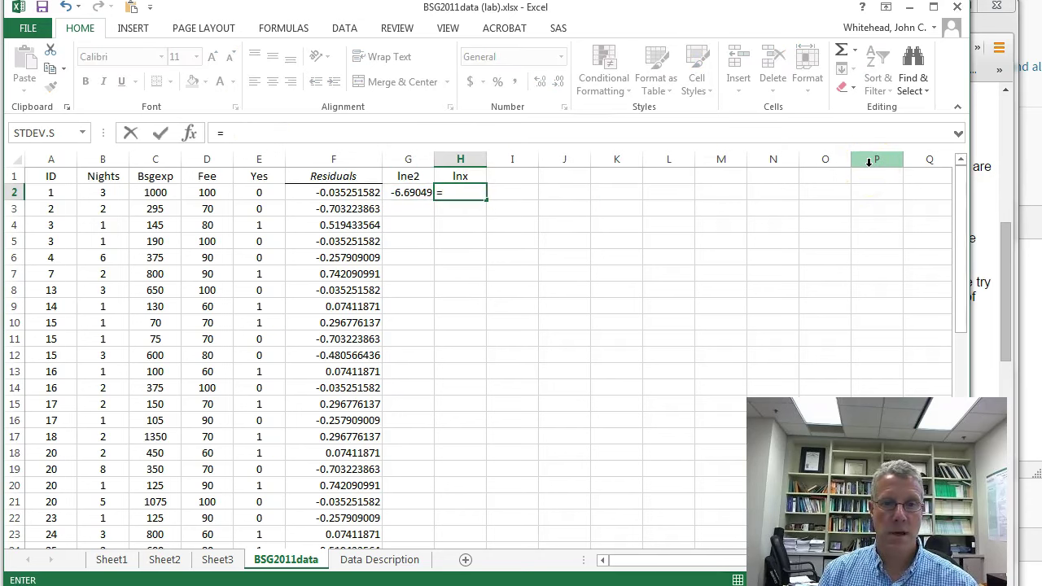
pyautogui.write('l')
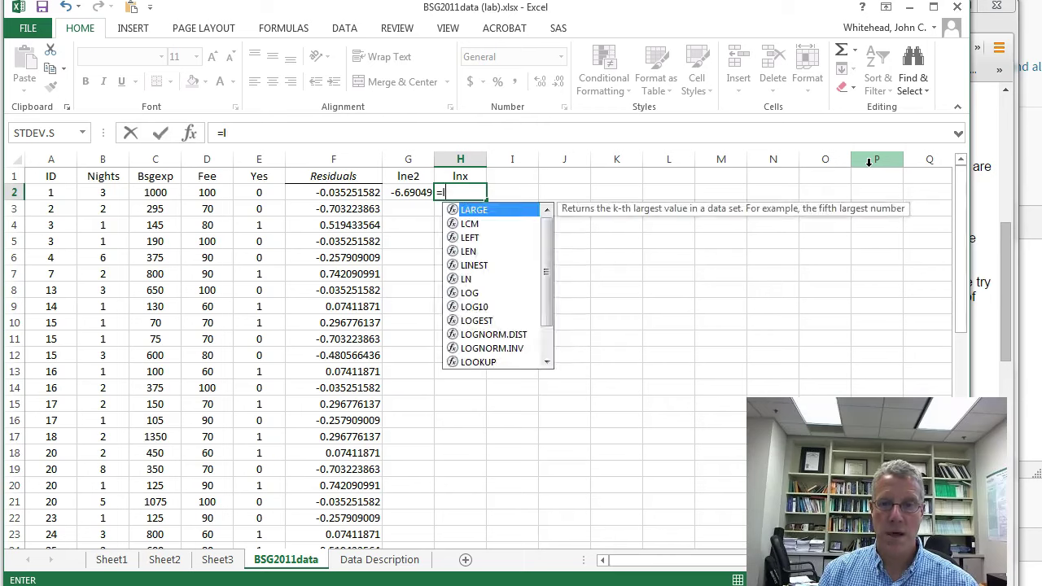
pyautogui.write('n(')
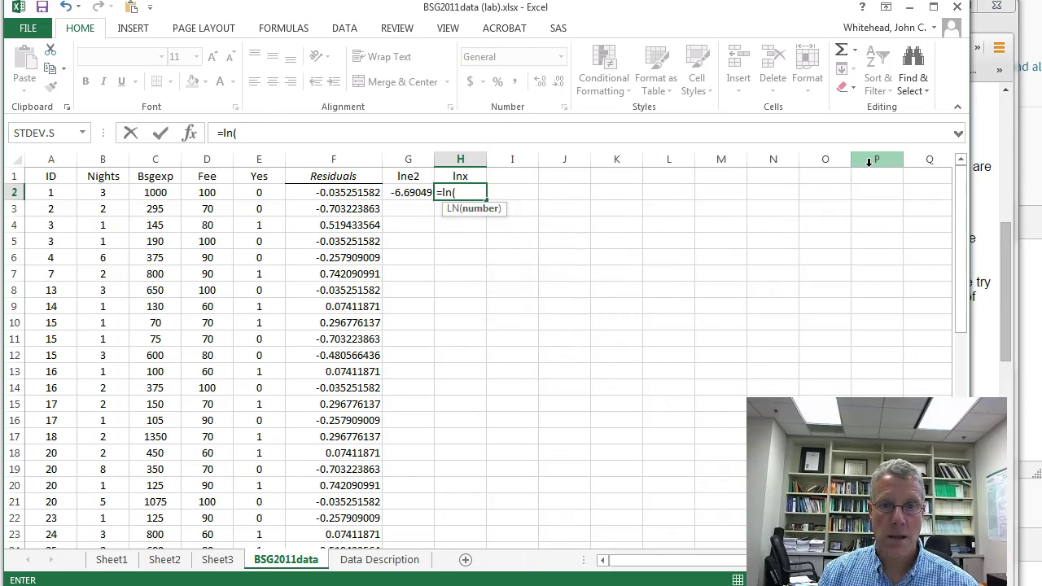
pyautogui.write('d2)')
pyautogui.press('Return')
pyautogui.click(702, 205)
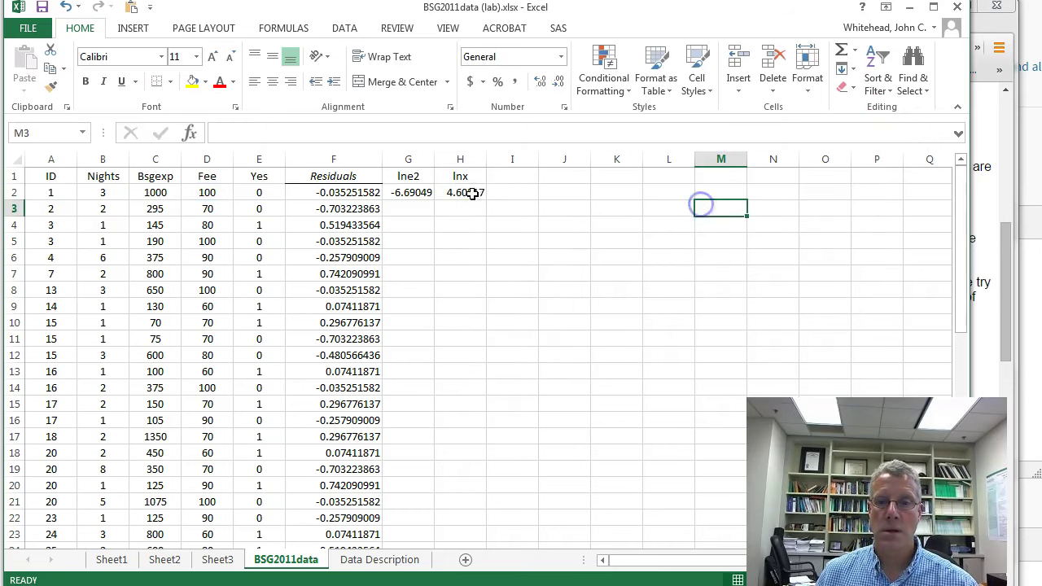
# - Fill the lne2 and lnx formulas from G2:H2 down to row 41, the last row with a residual
pyautogui.moveTo(411, 193); pyautogui.dragTo(456, 195)
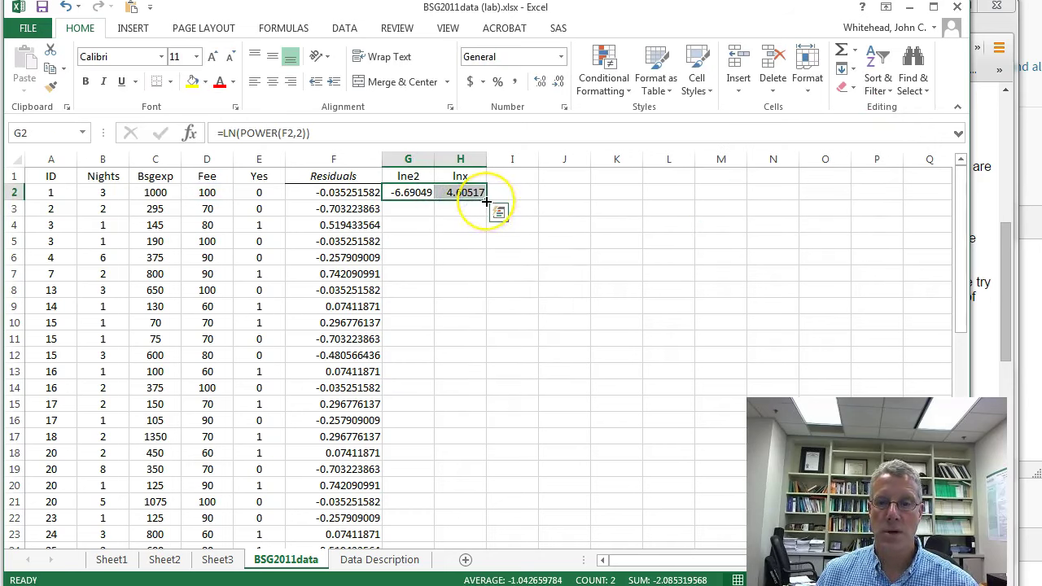
pyautogui.moveTo(485, 201); pyautogui.dragTo(481, 420)
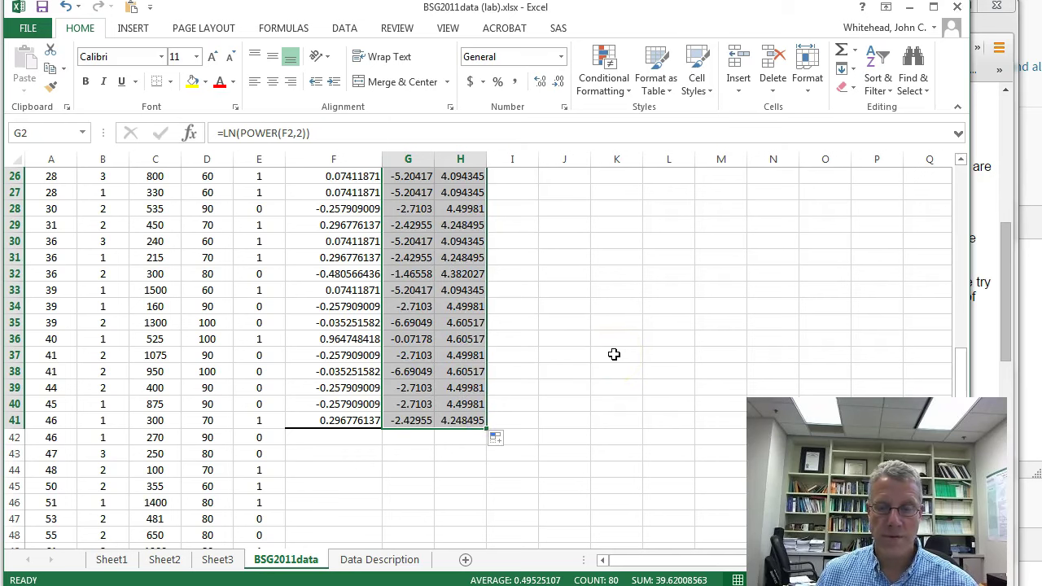
pyautogui.scroll(8, 613, 354)
pyautogui.click(614, 354)
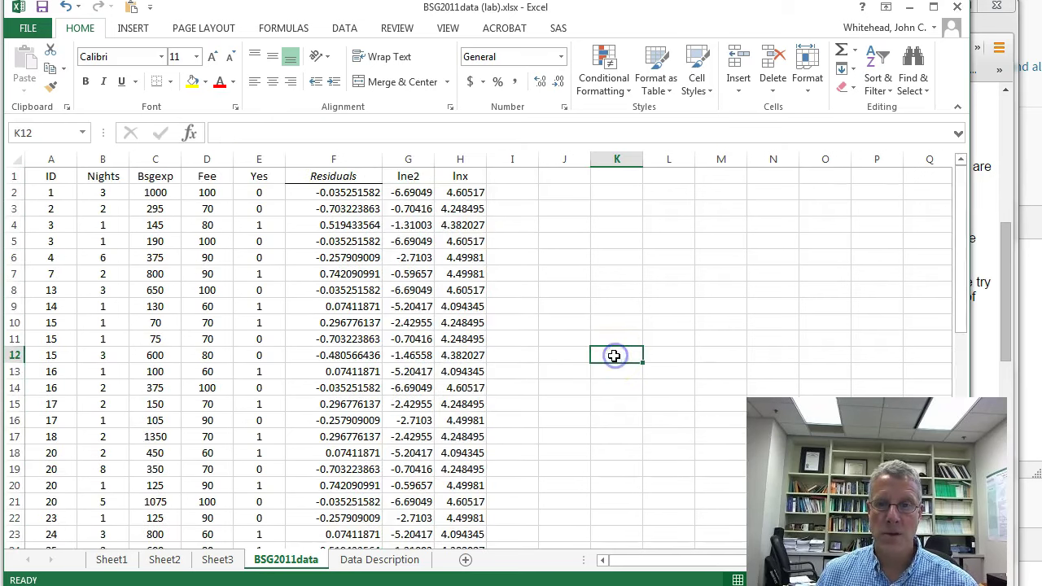
pyautogui.click(398, 174)
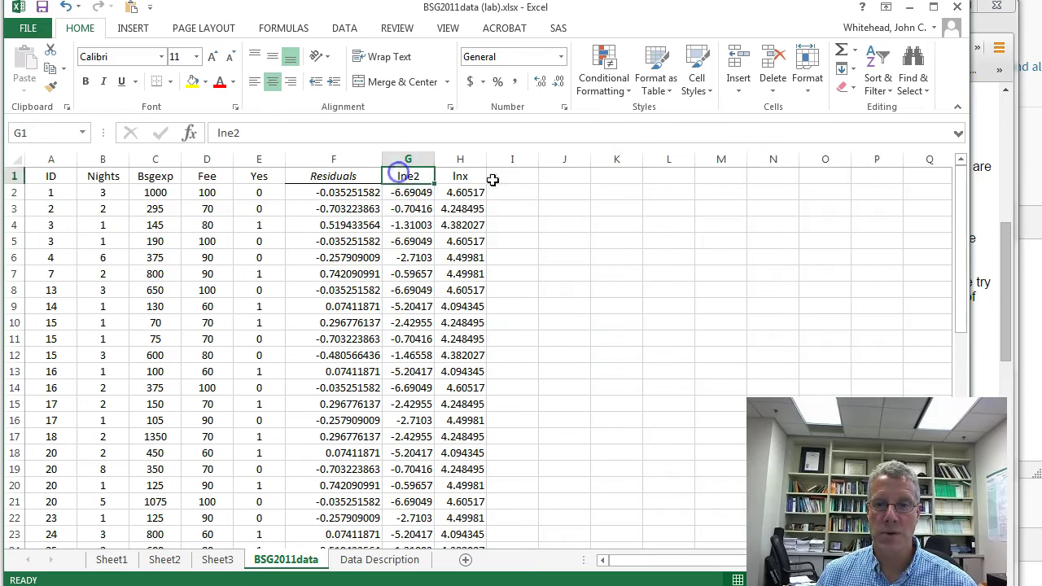
pyautogui.click(610, 185)
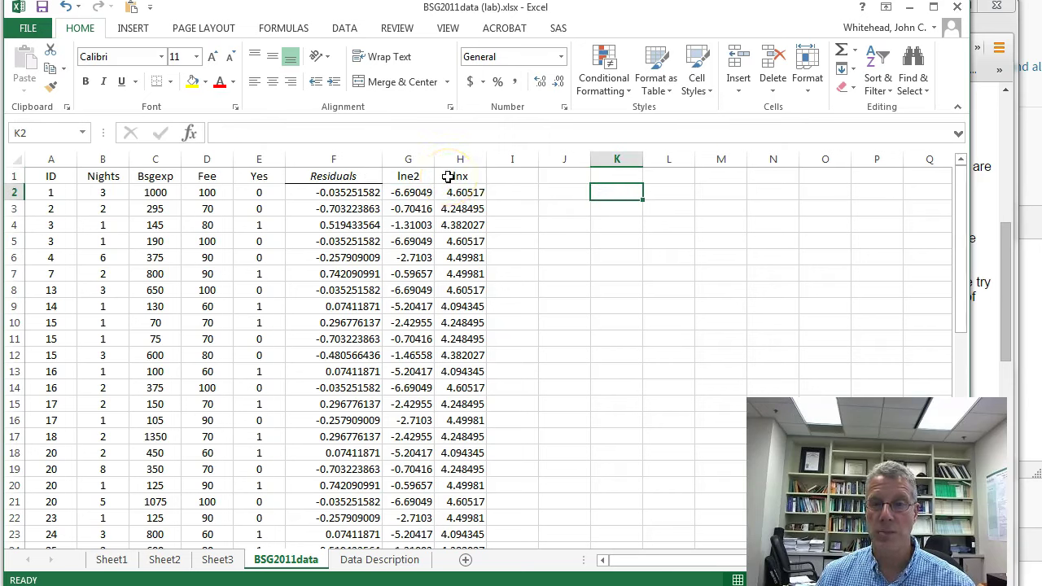
pyautogui.click(448, 177)
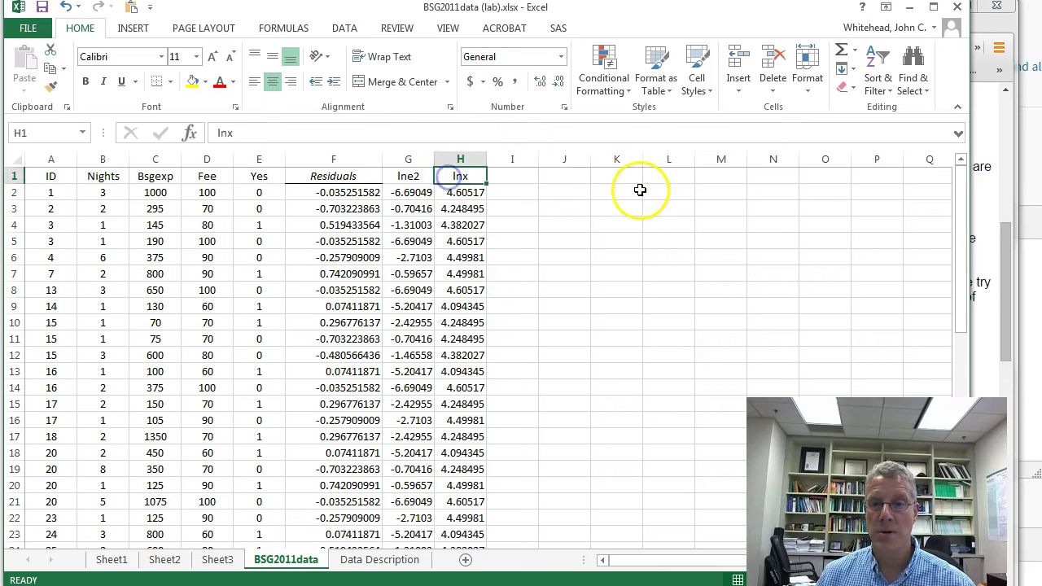
# - Start a new Regression analysis and set its Y range to the lne2 column with its heading, $G$1:$G$41
pyautogui.click(346, 29)
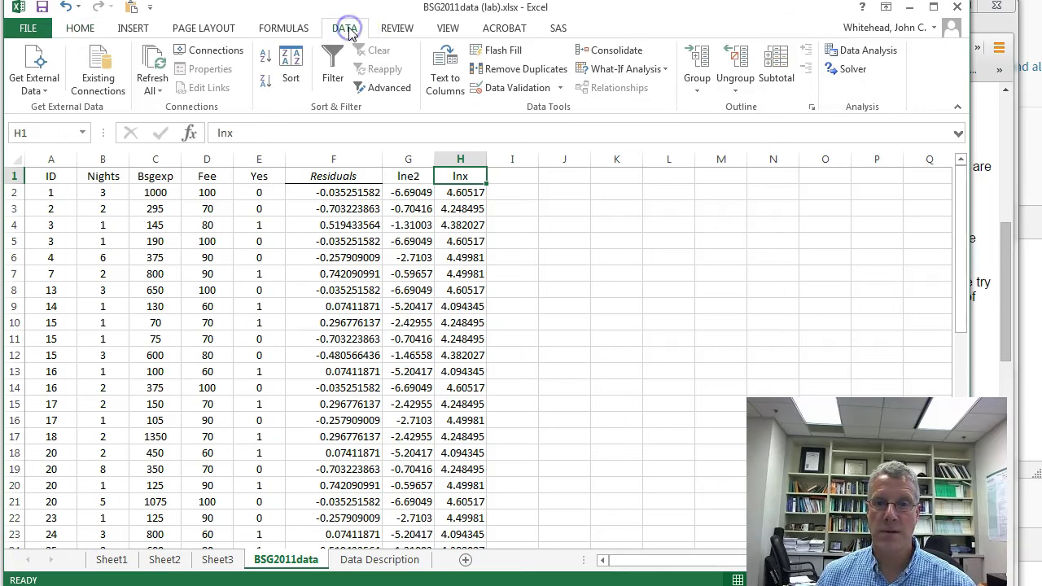
pyautogui.click(877, 59)
pyautogui.click(567, 330)
pyautogui.click(648, 228)
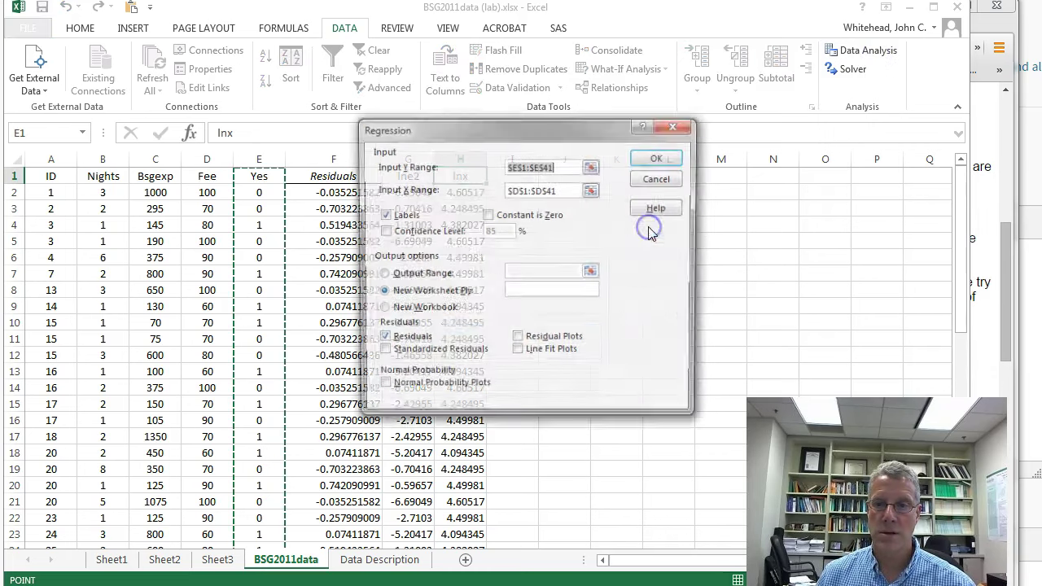
pyautogui.click(592, 166)
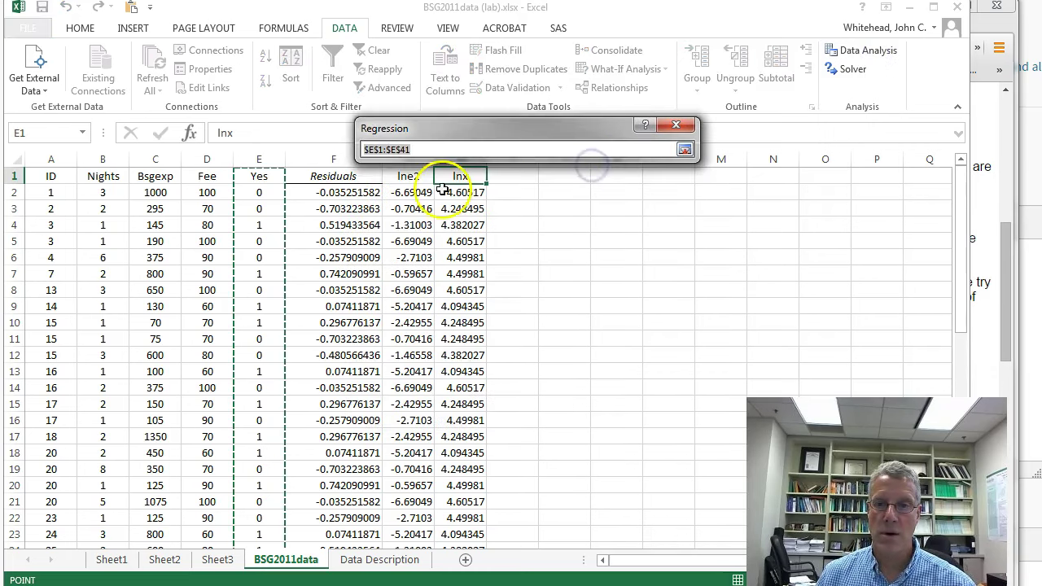
pyautogui.moveTo(415, 175); pyautogui.dragTo(409, 418)
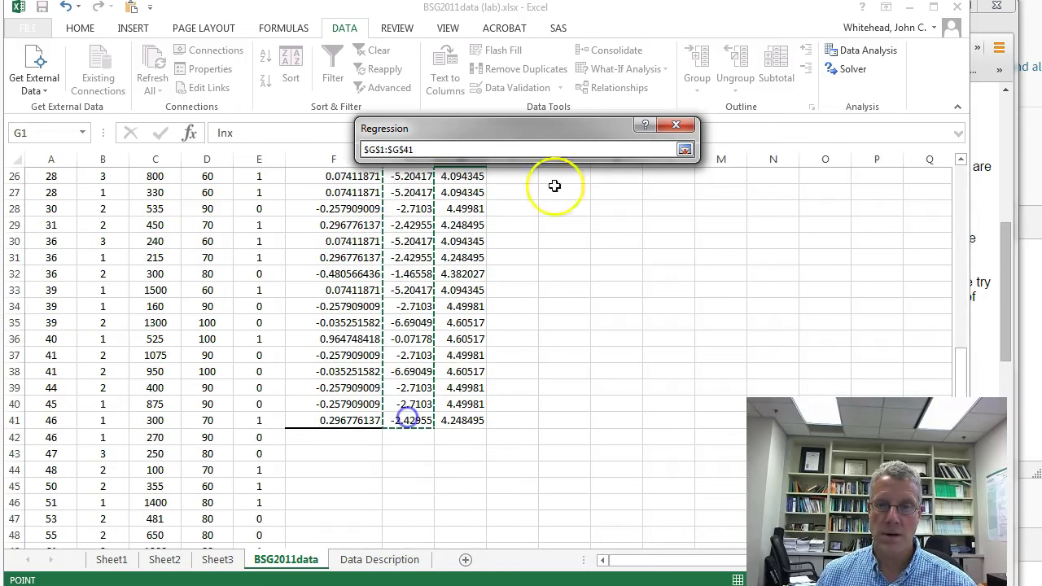
pyautogui.click(683, 149)
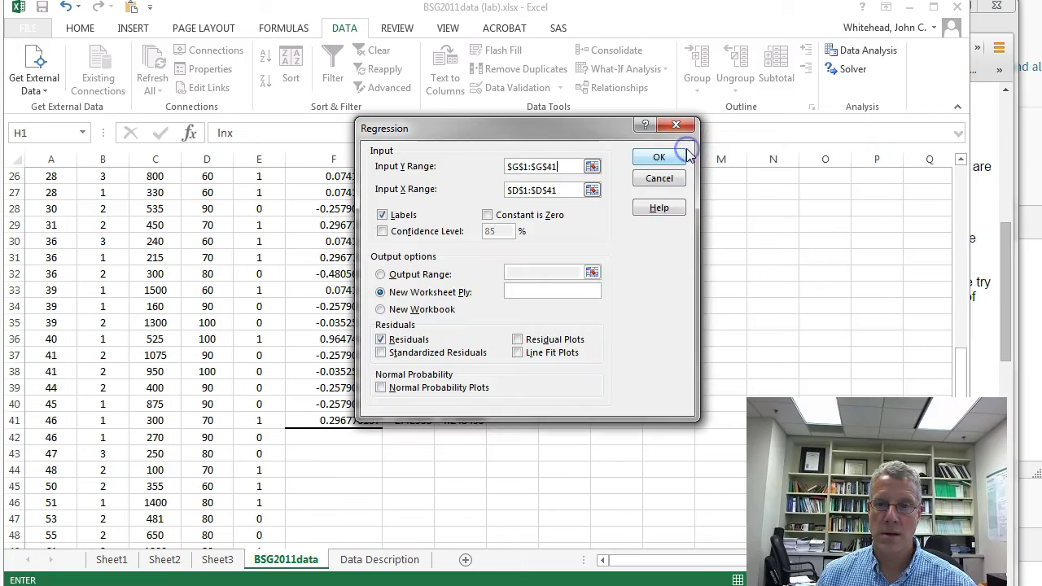
# - Set the regression's X range to the lnx column with its heading, $H$1:$H$41, and run it with output on a new worksheet
pyautogui.click(591, 190)
pyautogui.moveTo(462, 176); pyautogui.dragTo(449, 423)
pyautogui.click(683, 150)
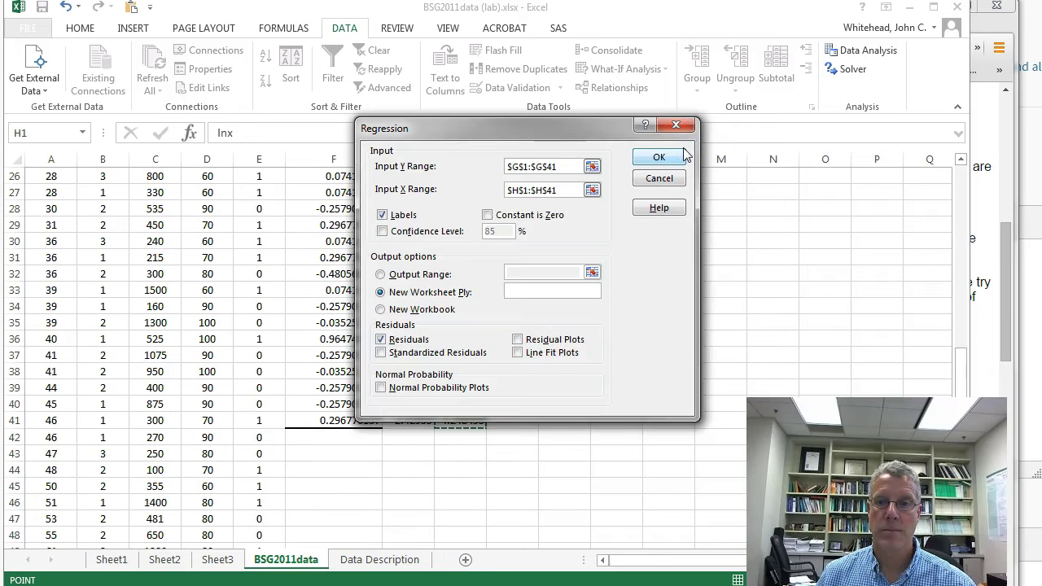
pyautogui.click(471, 189)
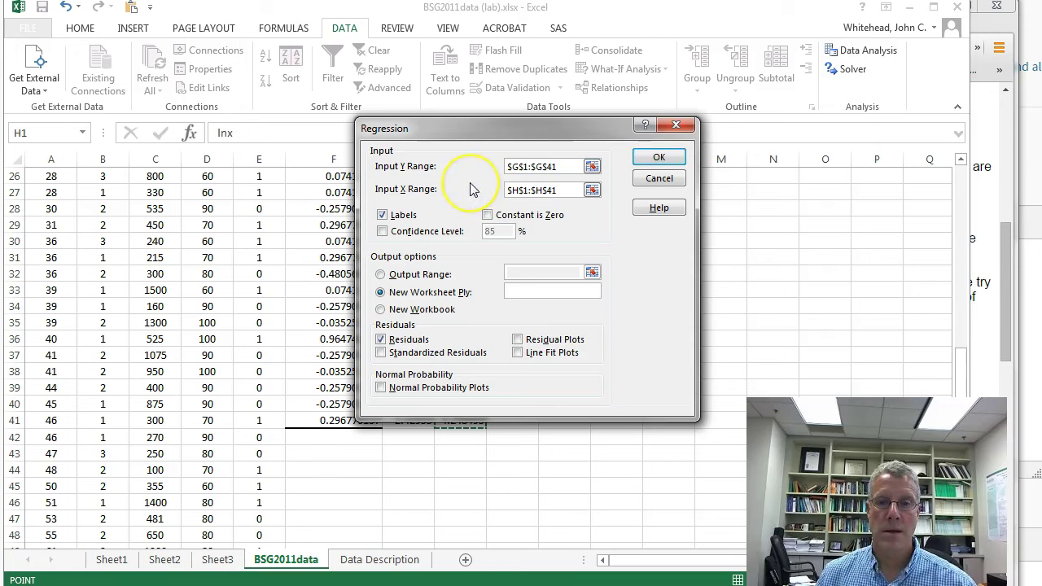
pyautogui.click(647, 157)
# - Widen columns A through I of the new regression output sheet equally to fit the labels and values
pyautogui.click(207, 192)
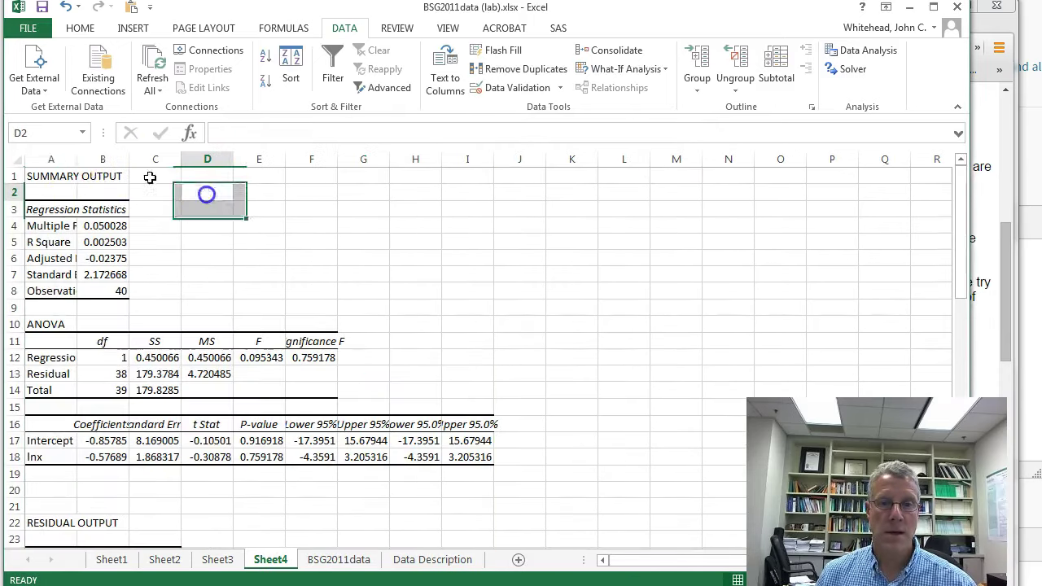
pyautogui.moveTo(70, 159); pyautogui.dragTo(478, 156)
pyautogui.click(604, 224)
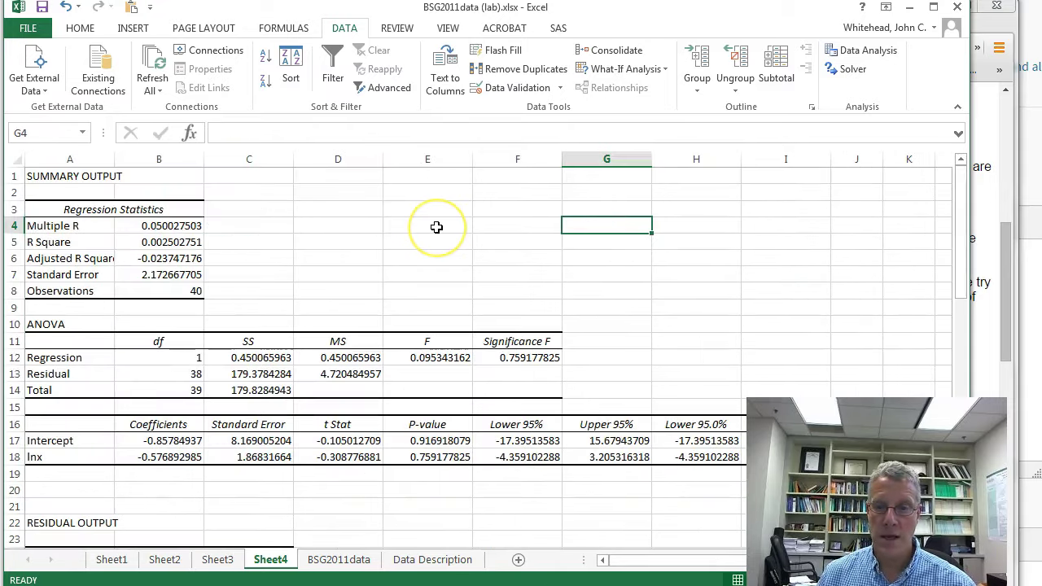
# - Examine the lnx coefficient, standard error, t Stat and P-value in the regression output, along with the number of observations
pyautogui.scroll(-3, 436, 227)
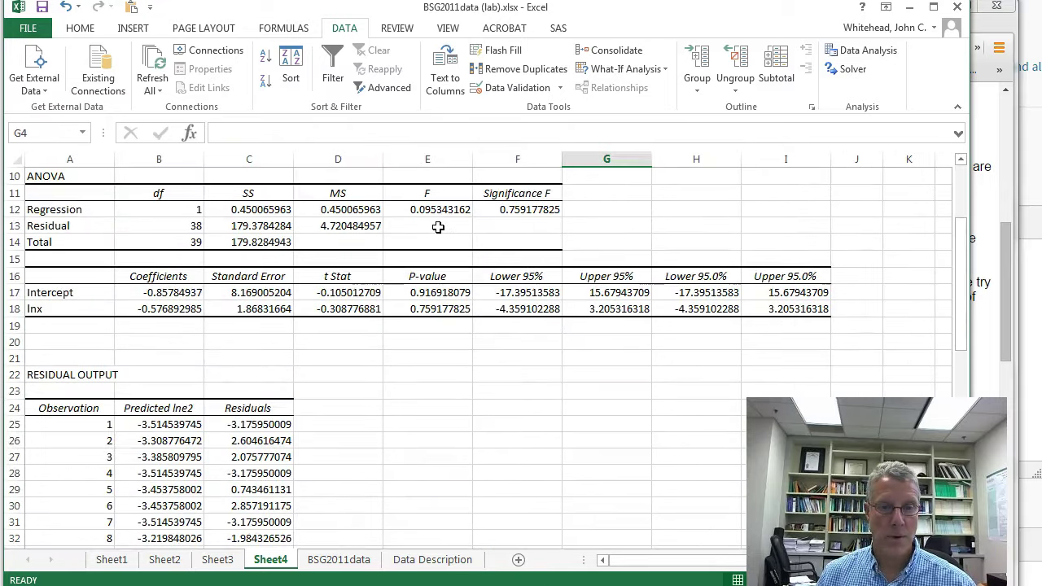
pyautogui.scroll(3, 382, 441)
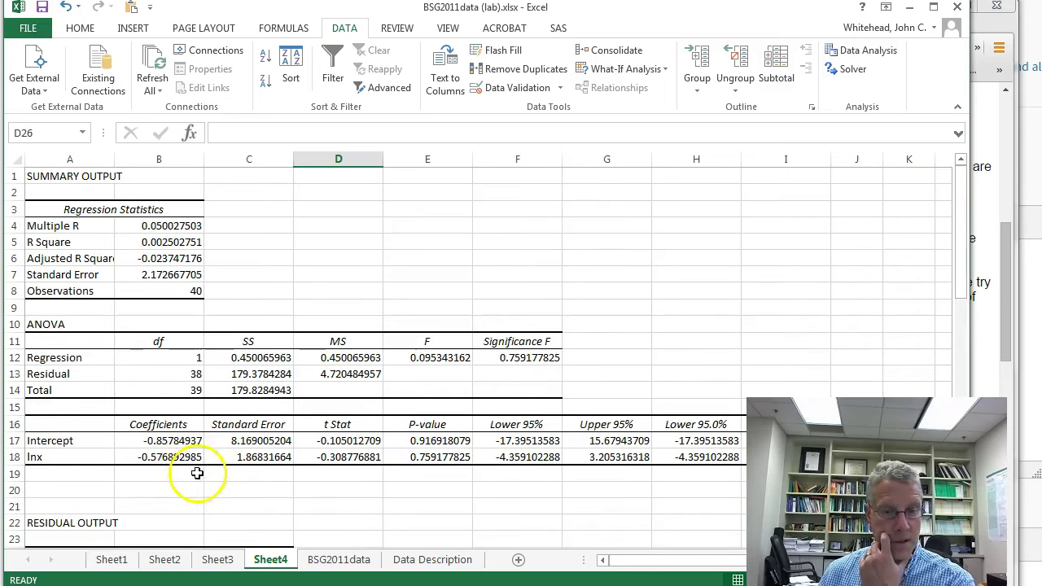
pyautogui.moveTo(175, 457); pyautogui.dragTo(225, 458)
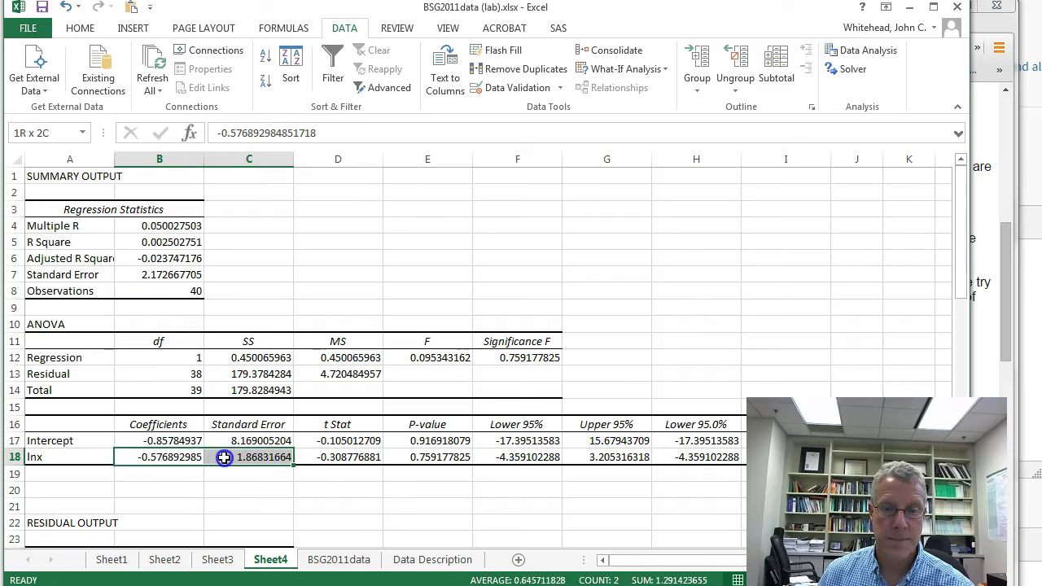
pyautogui.scroll(-2, 263, 488)
pyautogui.scroll(2, 267, 483)
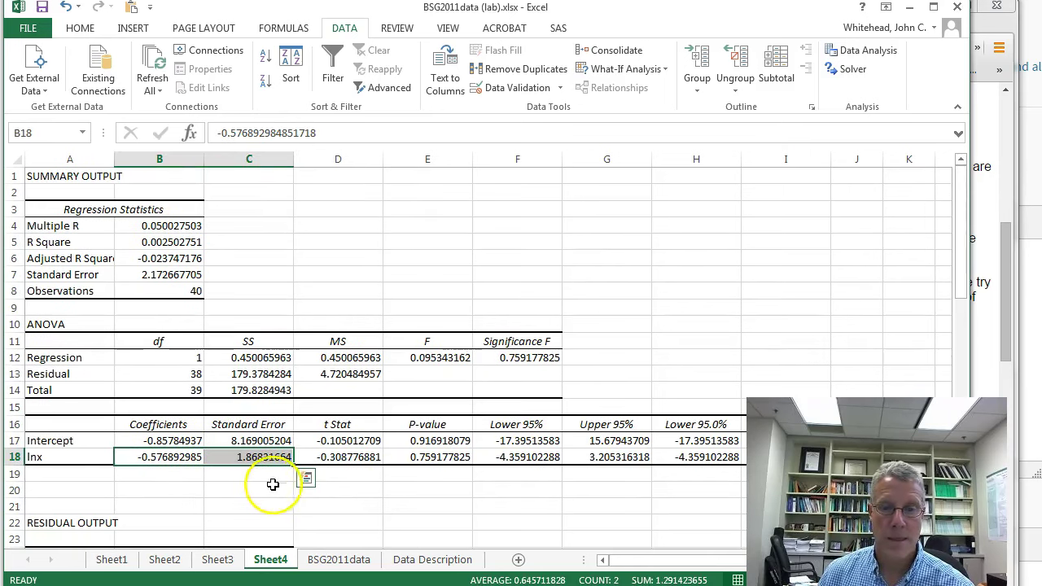
pyautogui.click(359, 458)
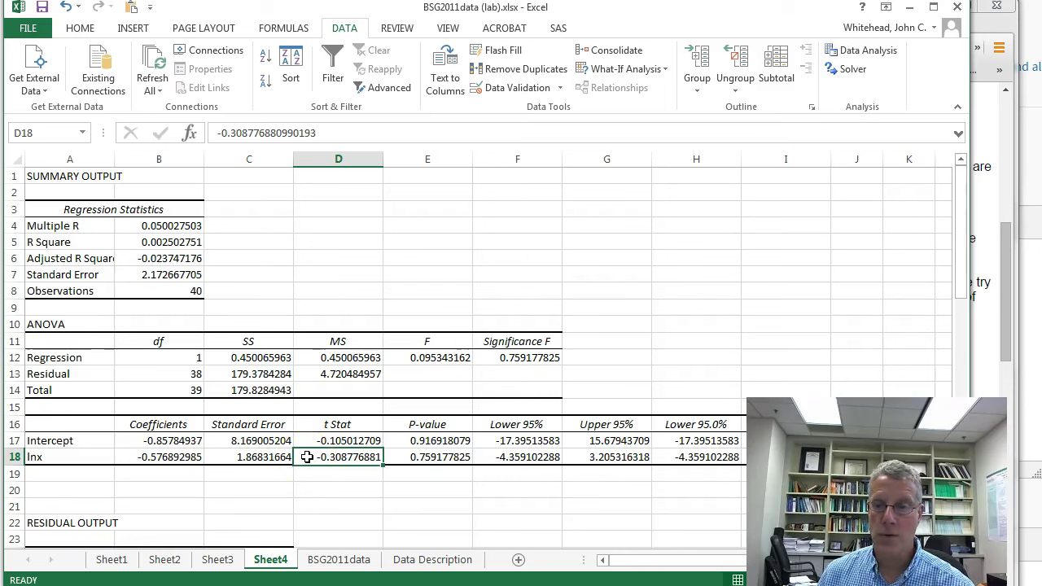
pyautogui.click(414, 456)
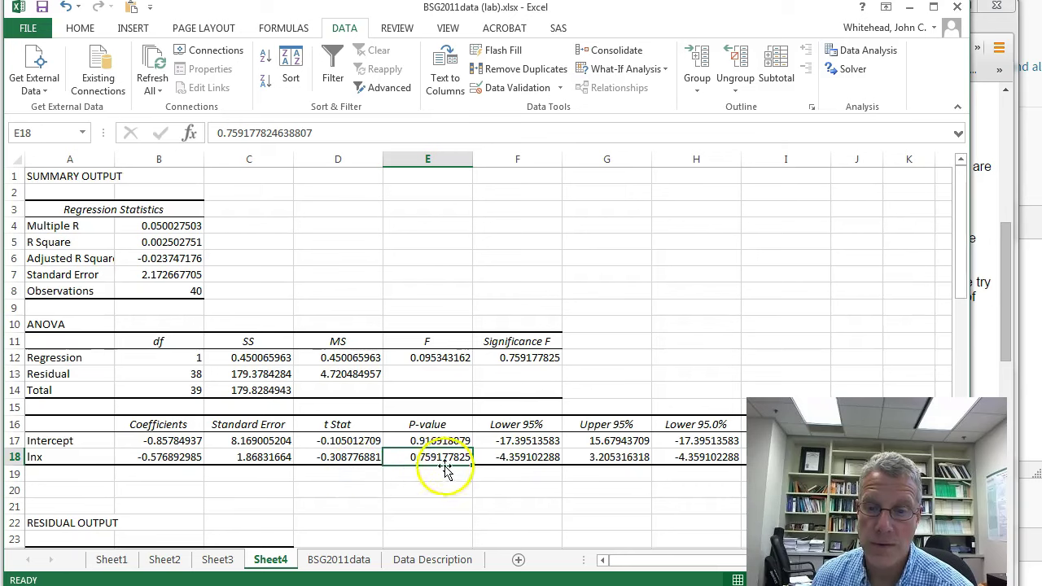
pyautogui.moveTo(321, 458); pyautogui.dragTo(411, 459)
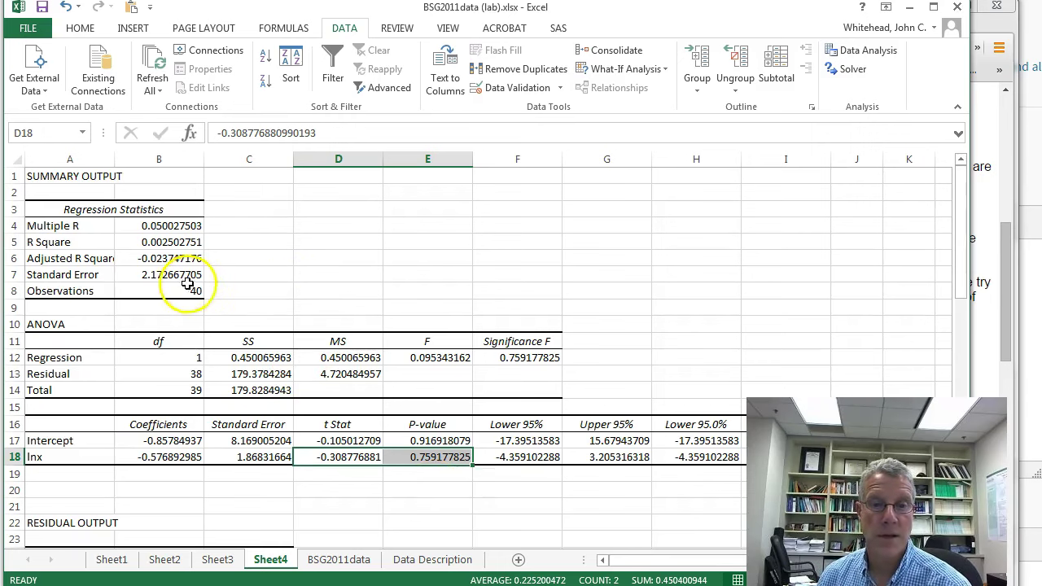
pyautogui.click(163, 291)
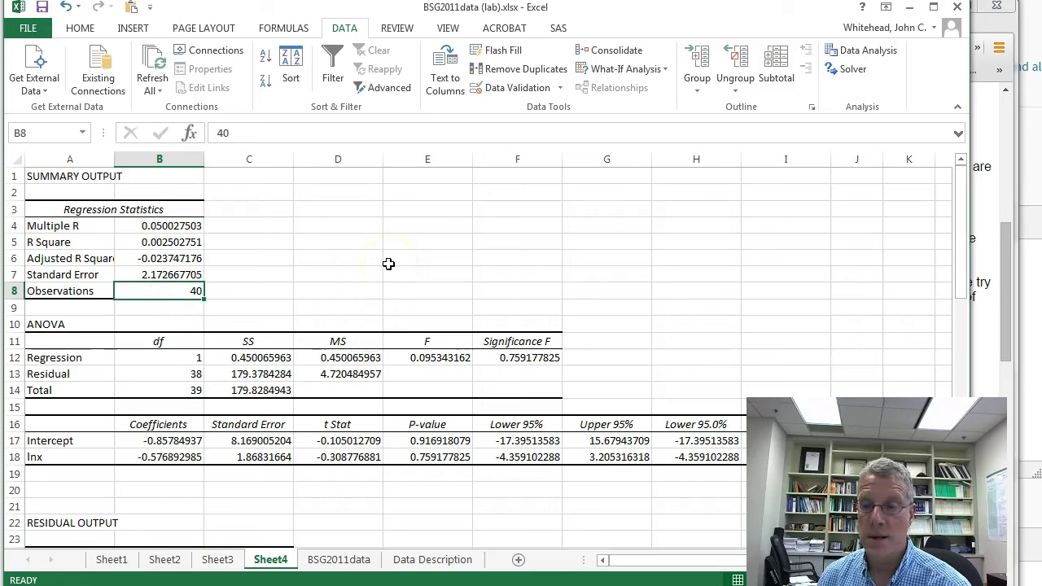